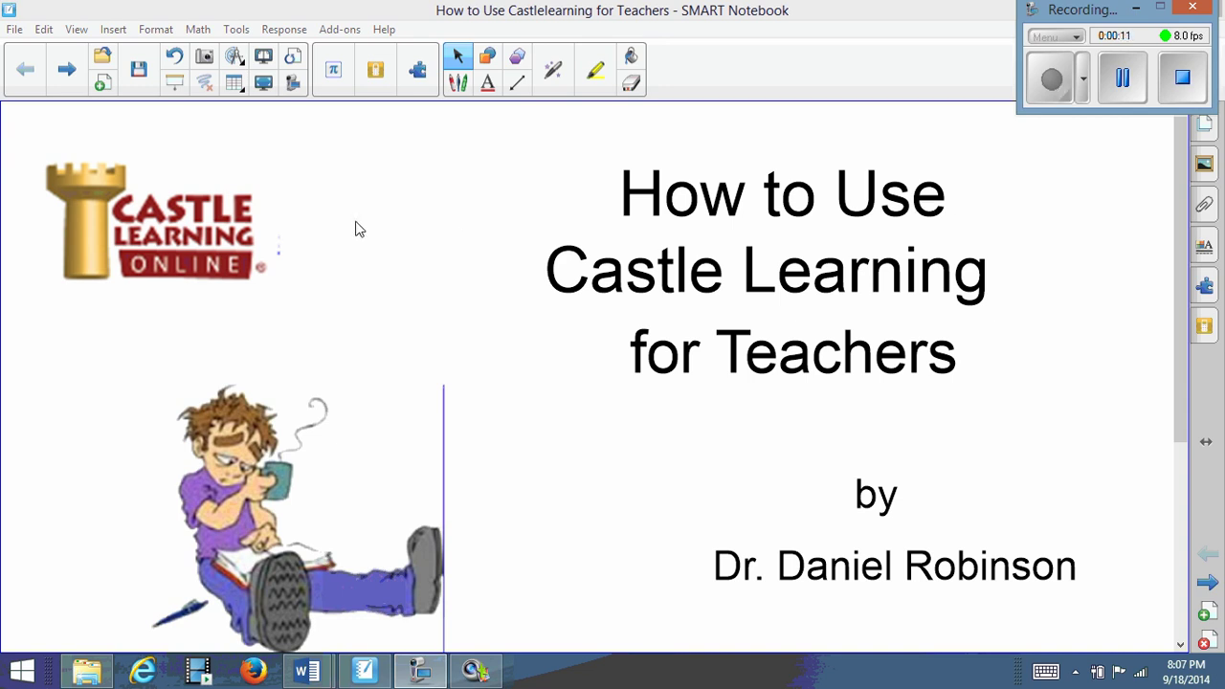
# - Advance to the Castle Learning URL slide and open its link in Internet Explorer
pyautogui.click(69, 69)
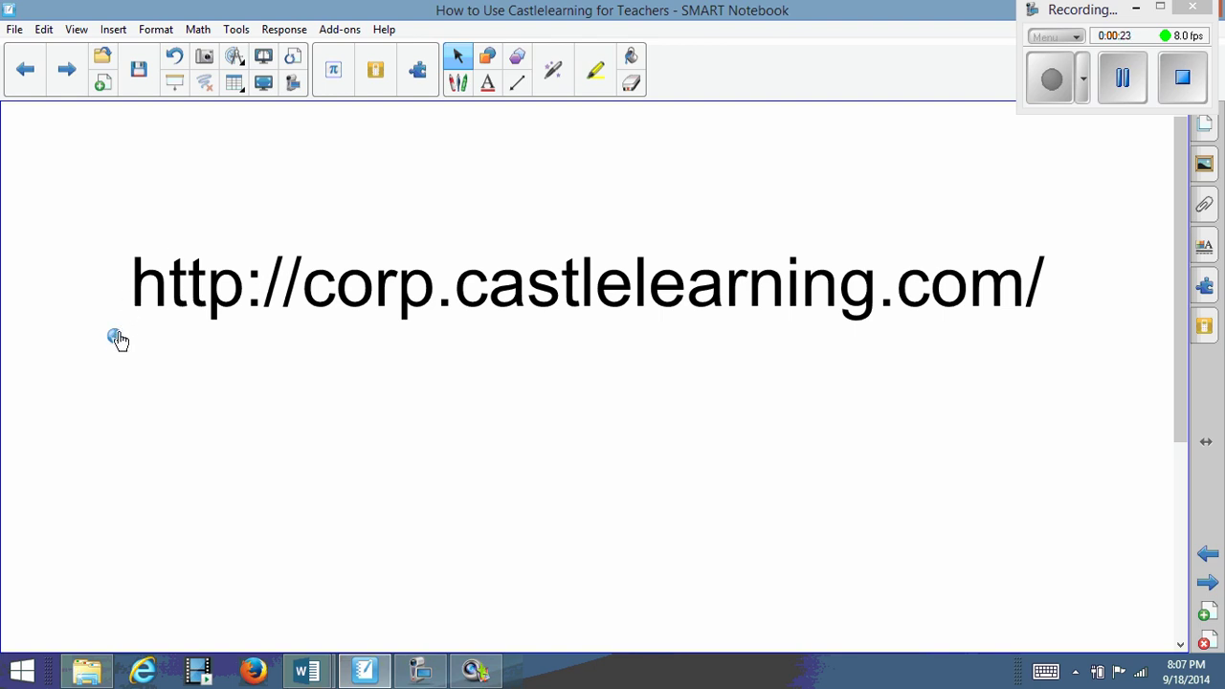
pyautogui.click(114, 342)
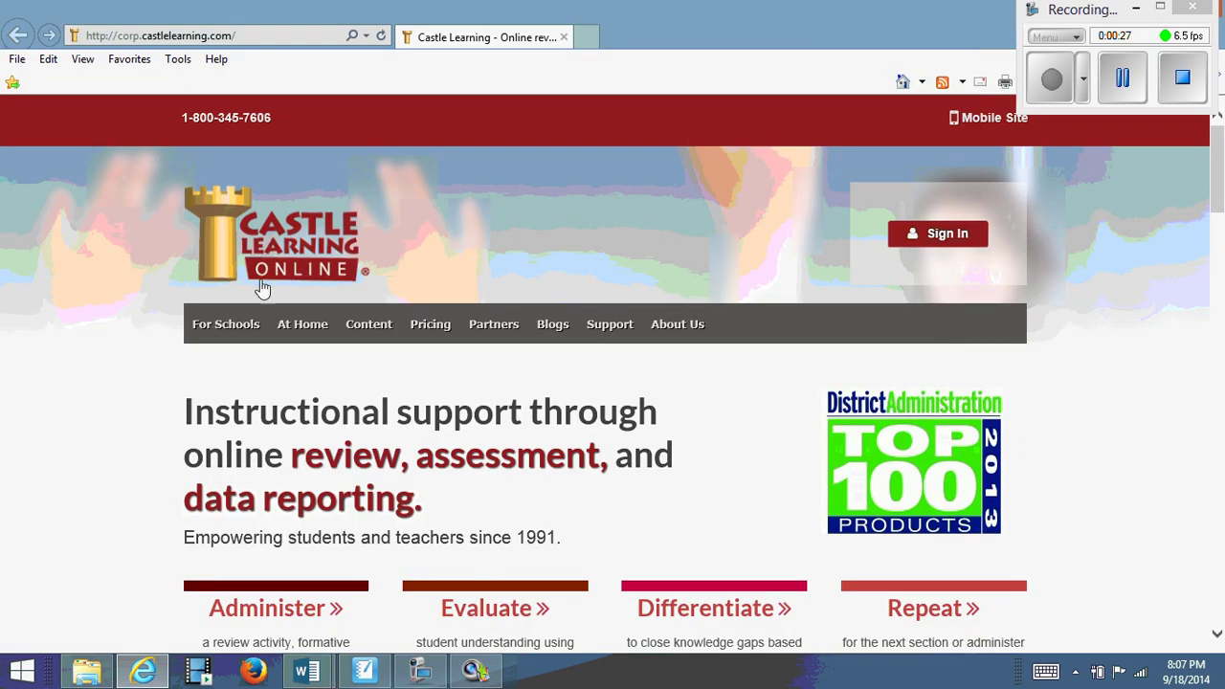
# - Go from the Castle Learning Online home page to the sign-in page
pyautogui.click(1138, 9)
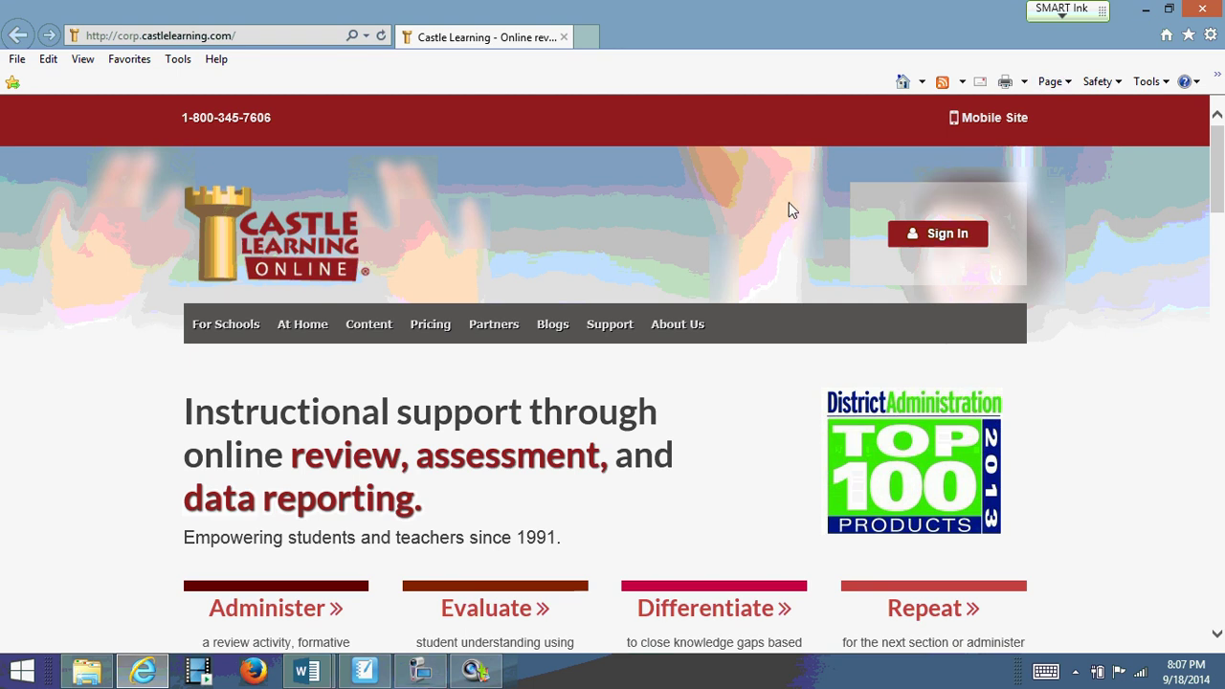
pyautogui.click(948, 234)
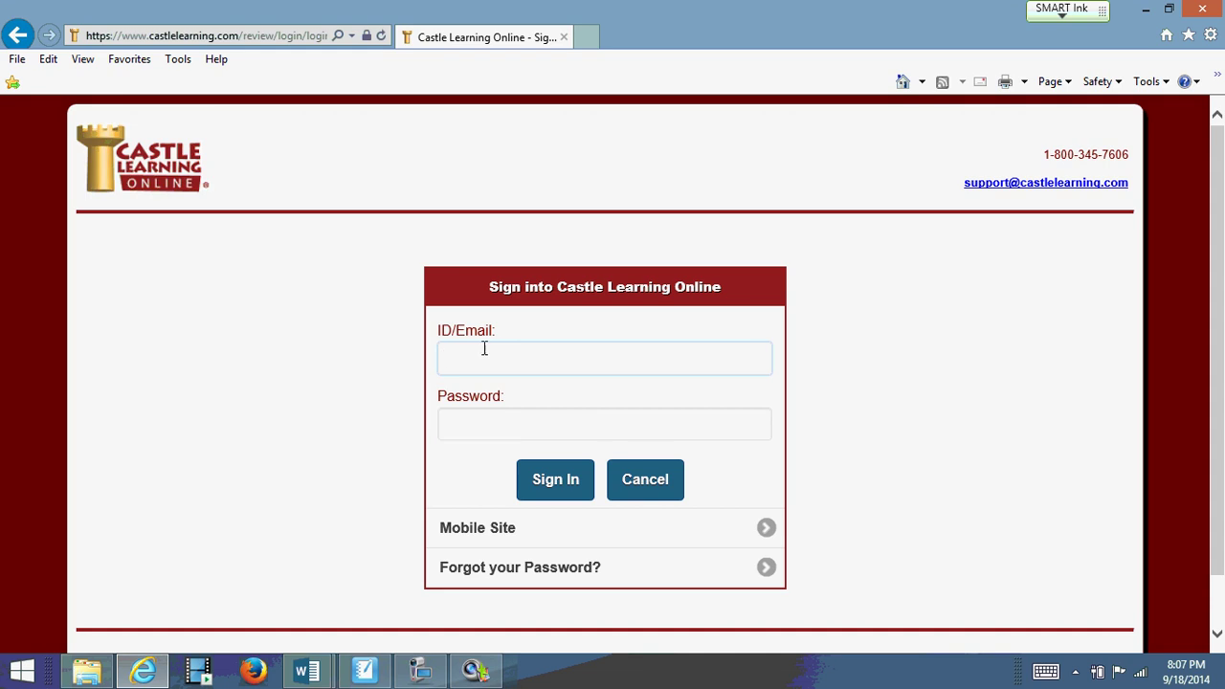
# - Sign in to Castle Learning Online with the teacher's ID and password
pyautogui.click(458, 425)
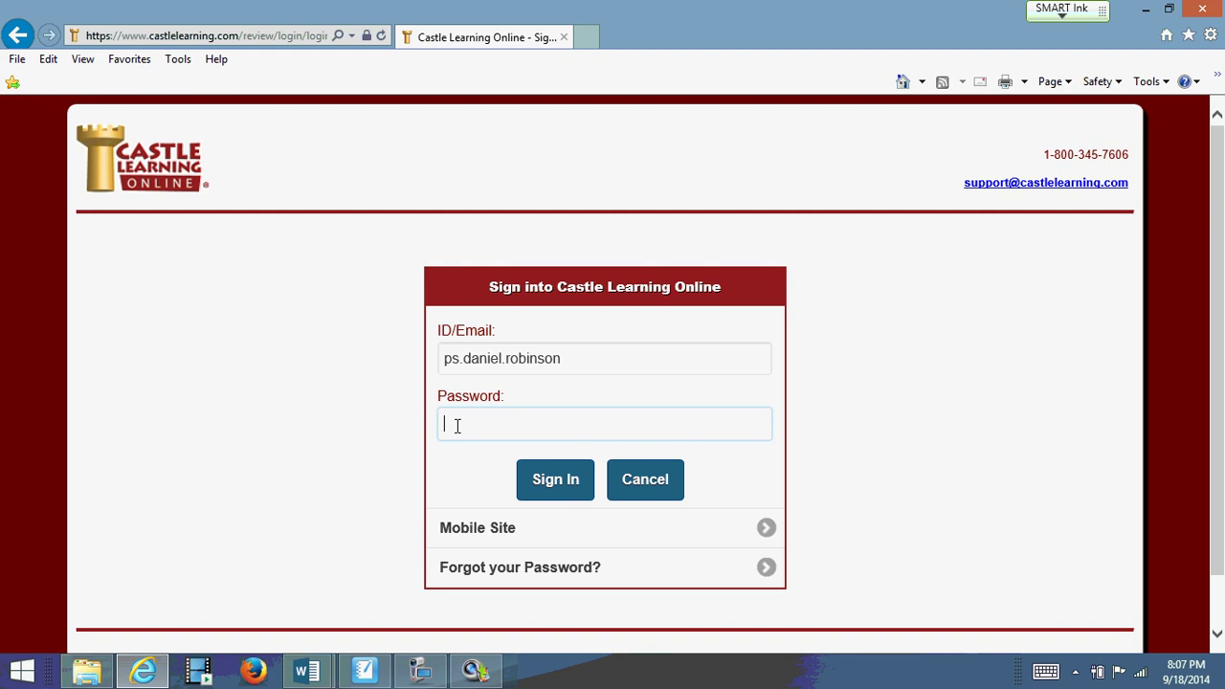
pyautogui.write('•••••••••')
pyautogui.click(554, 486)
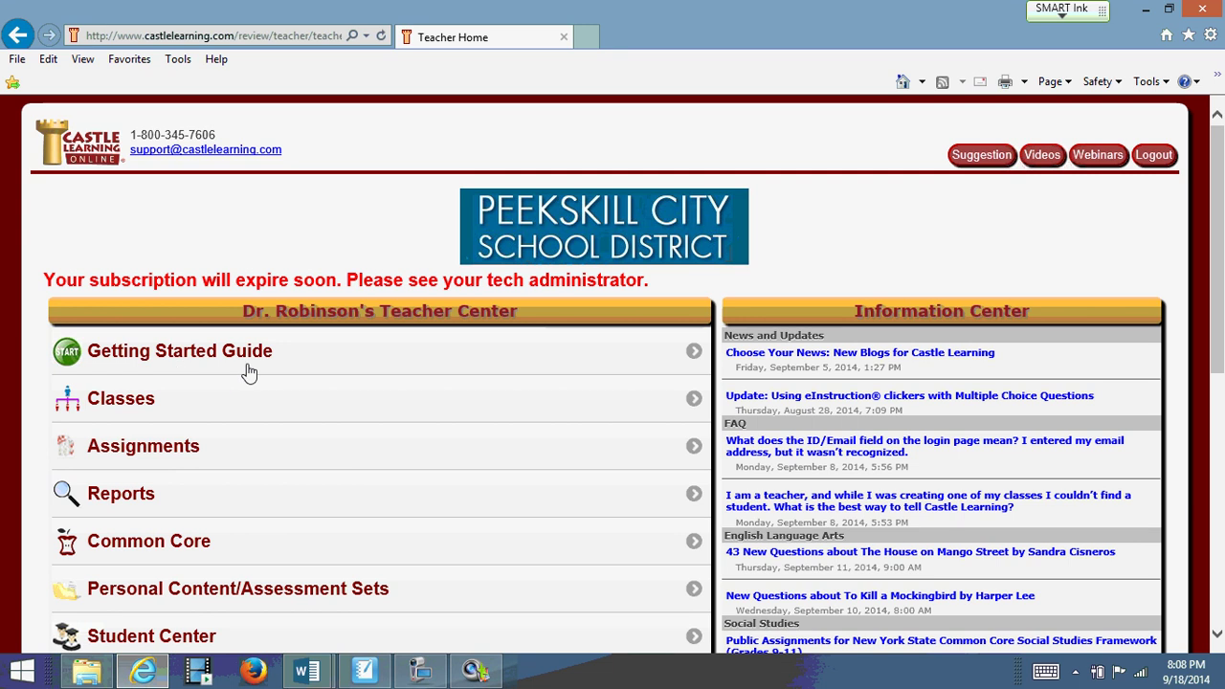
# - Open the teacher's Classes page from the Teacher Center
pyautogui.click(146, 407)
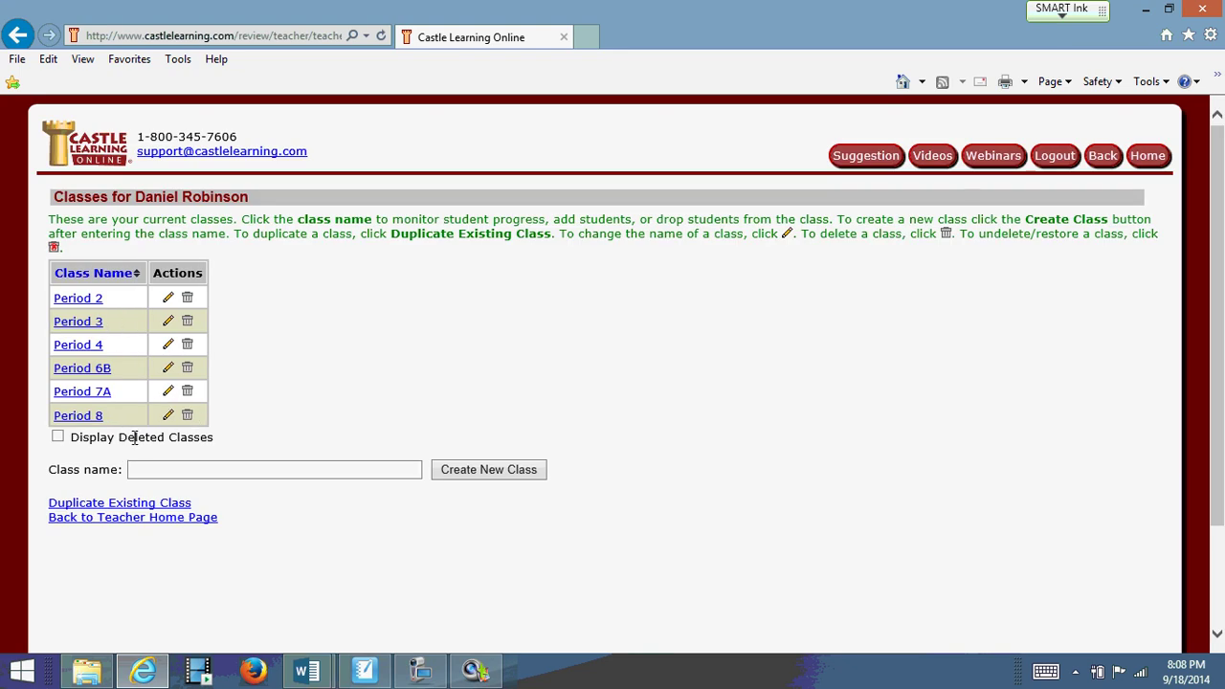
# - Create a new class named 'Period 10' and open its Class Details page
pyautogui.click(145, 472)
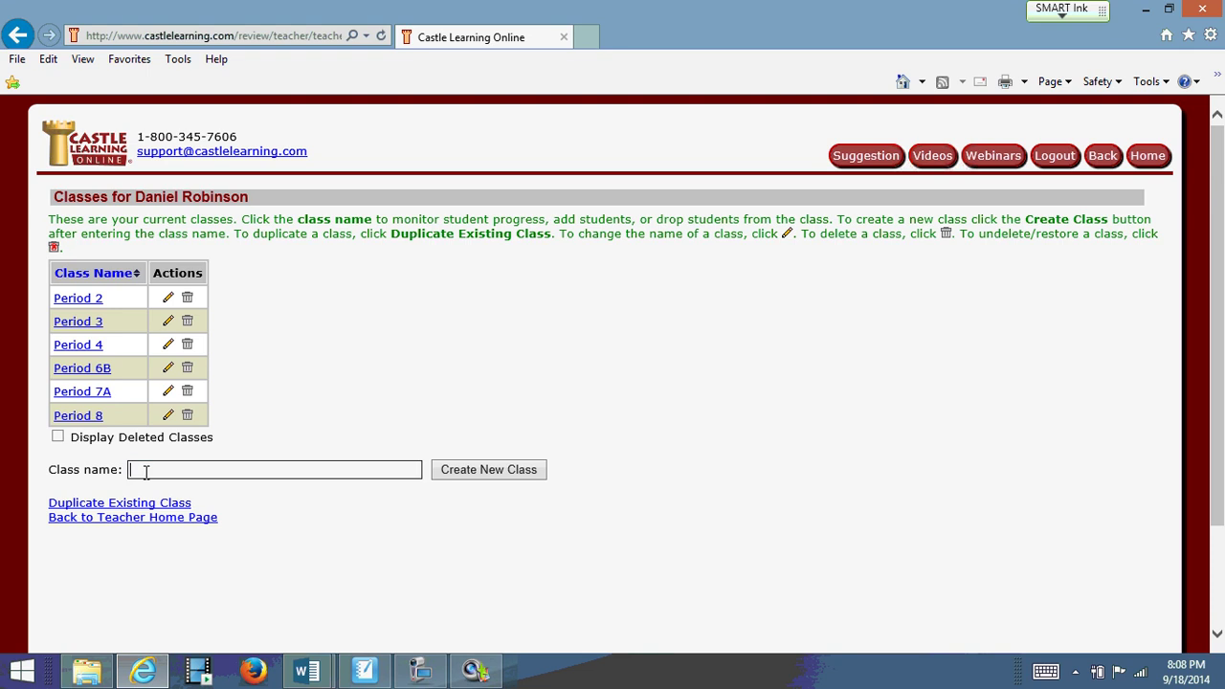
pyautogui.write('P')
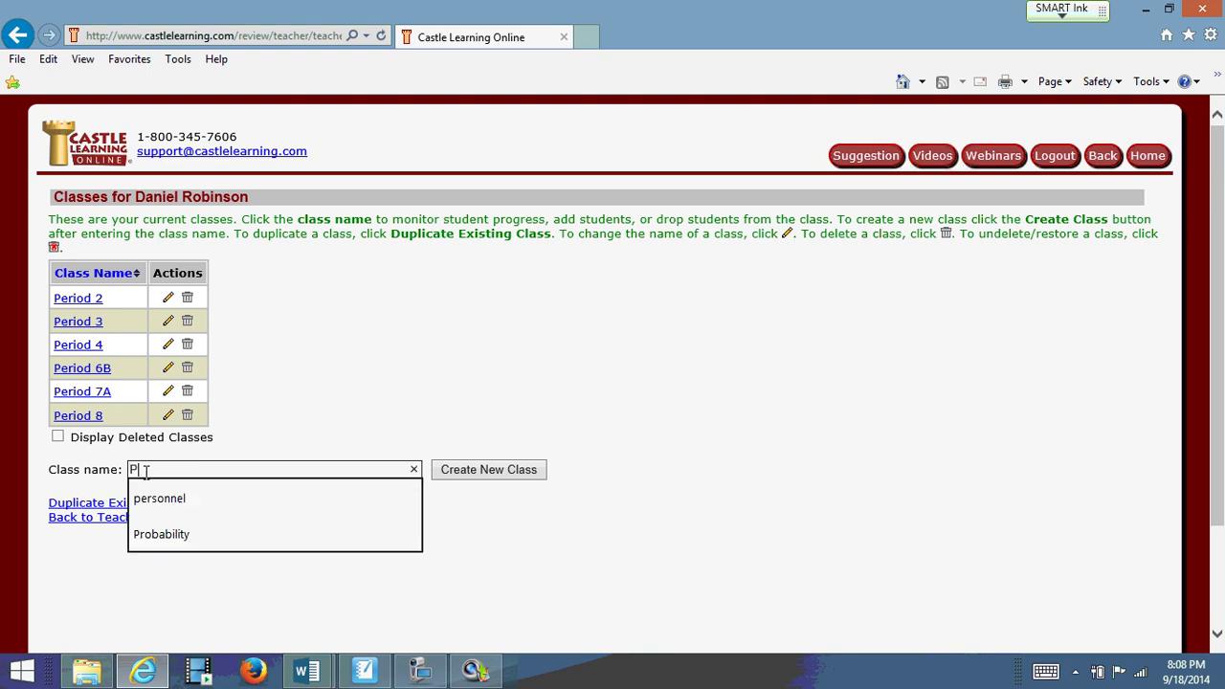
pyautogui.write('eriod 10')
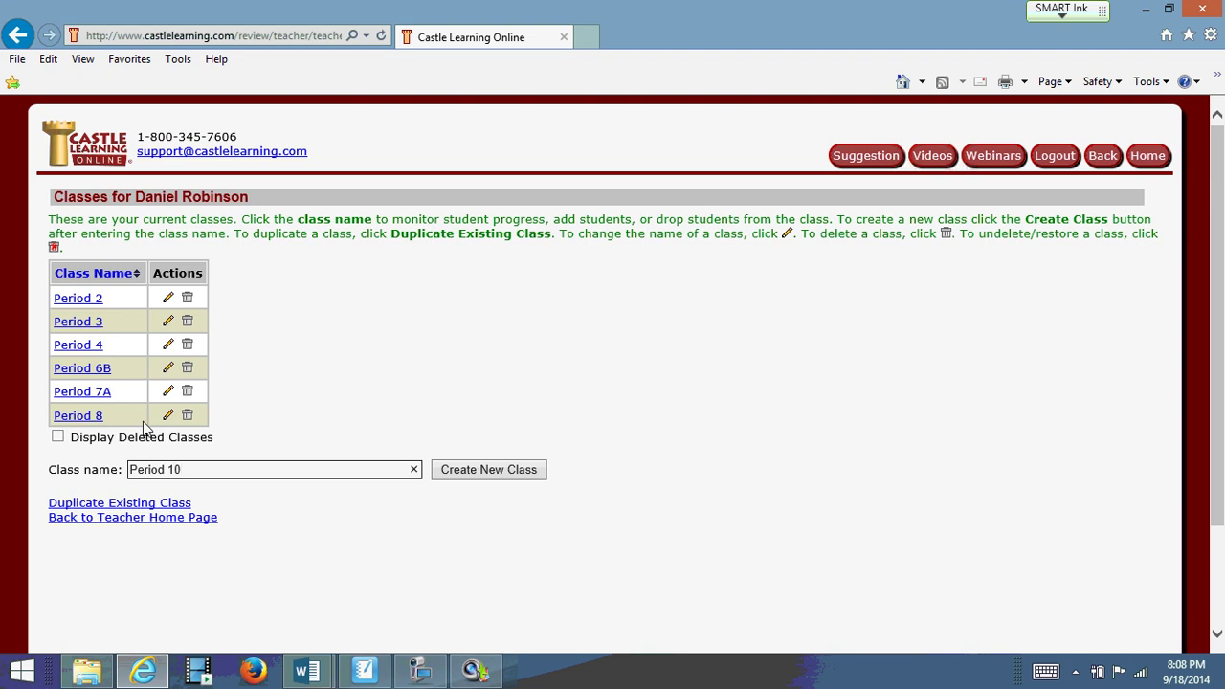
pyautogui.click(456, 478)
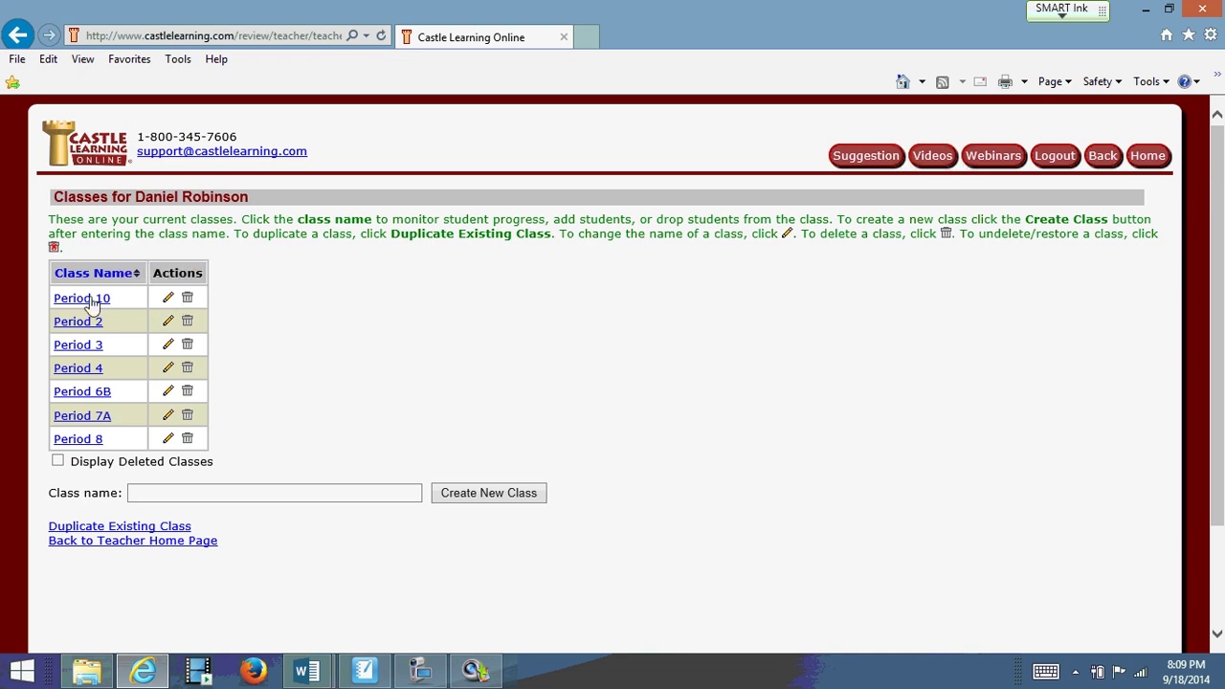
pyautogui.click(88, 298)
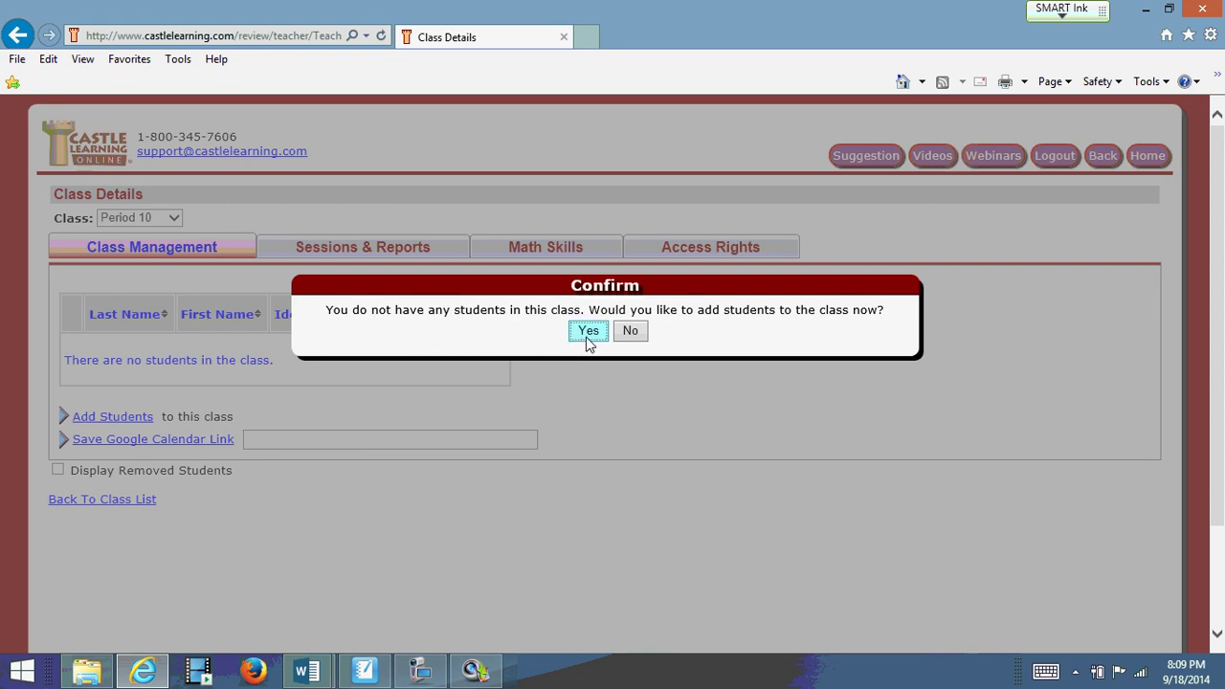
# - Confirm that students should be added to Period 10 now
pyautogui.click(591, 337)
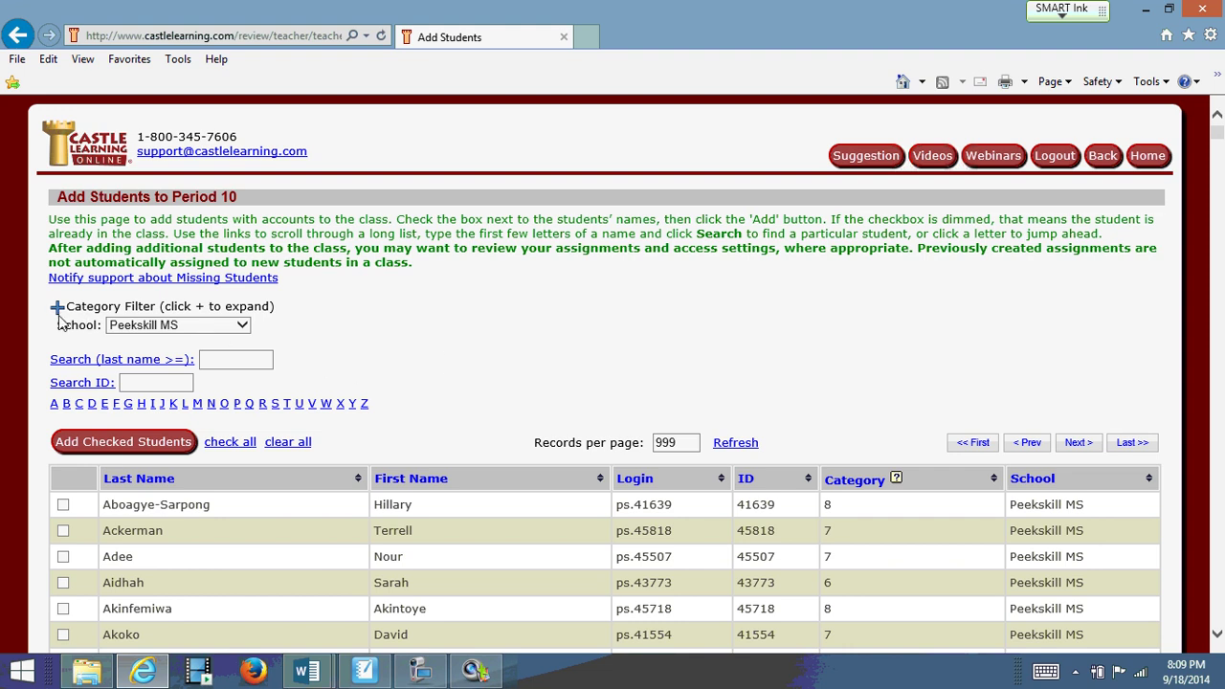
# - Filter the student roster to category 8 instead of category 6
pyautogui.click(58, 308)
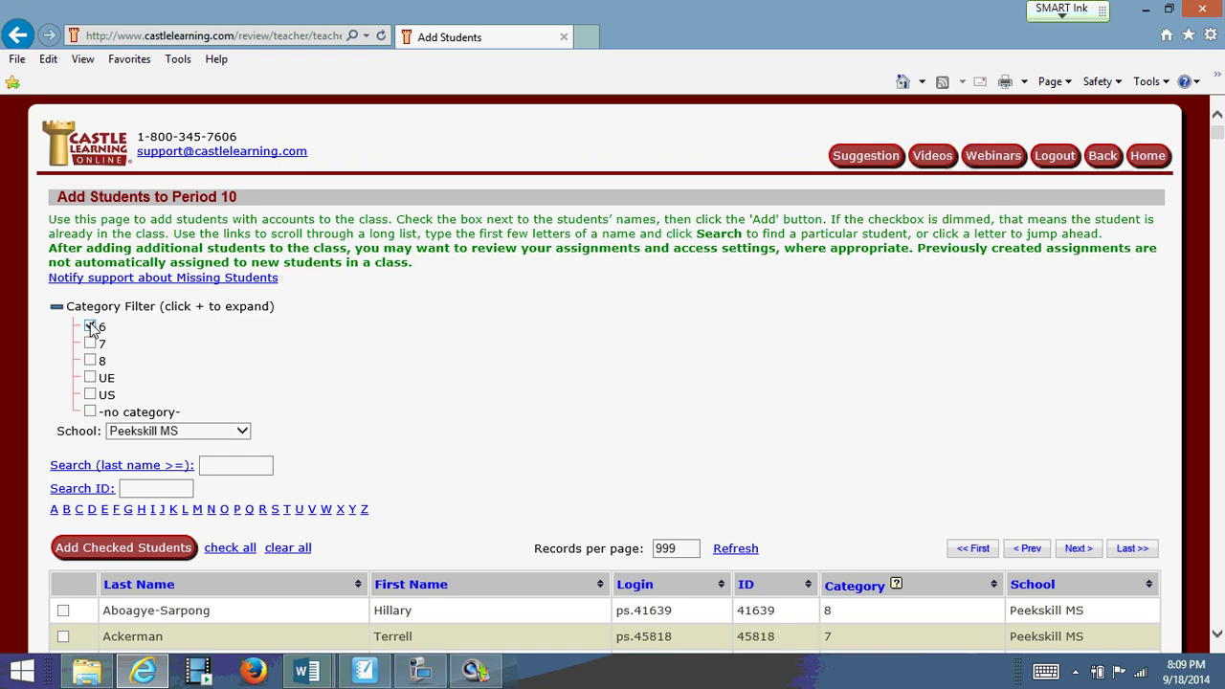
pyautogui.click(91, 327)
pyautogui.scroll(-3, 475, 627)
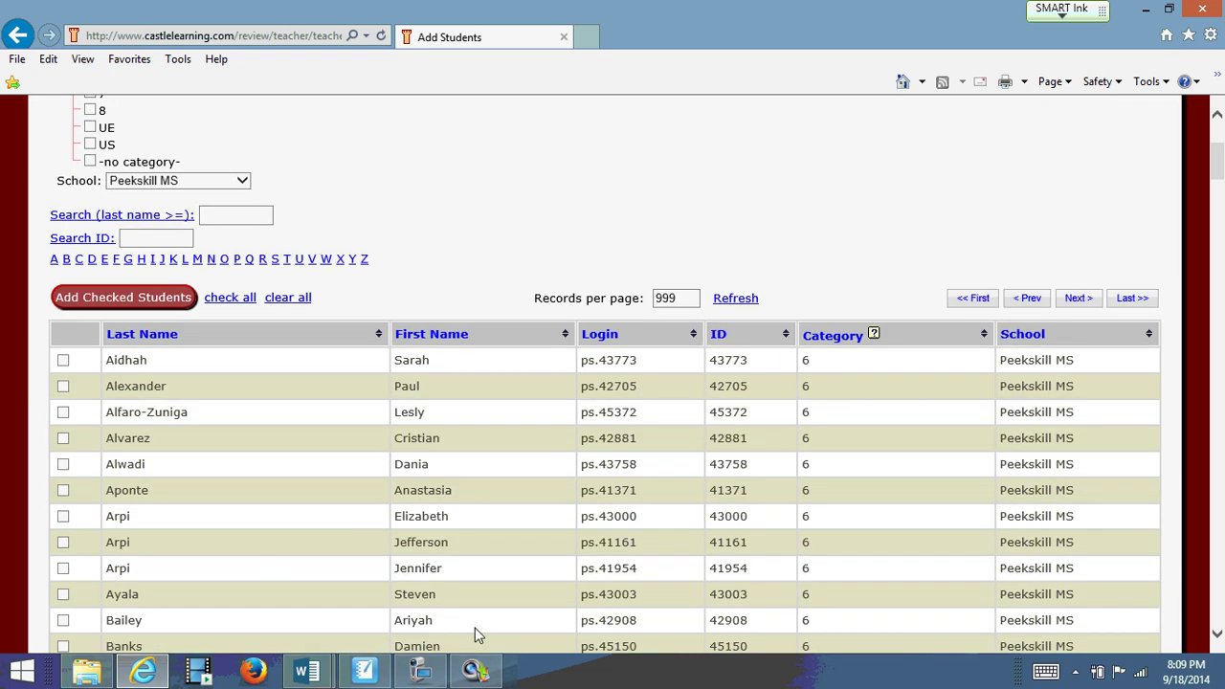
pyautogui.scroll(-1, 477, 634)
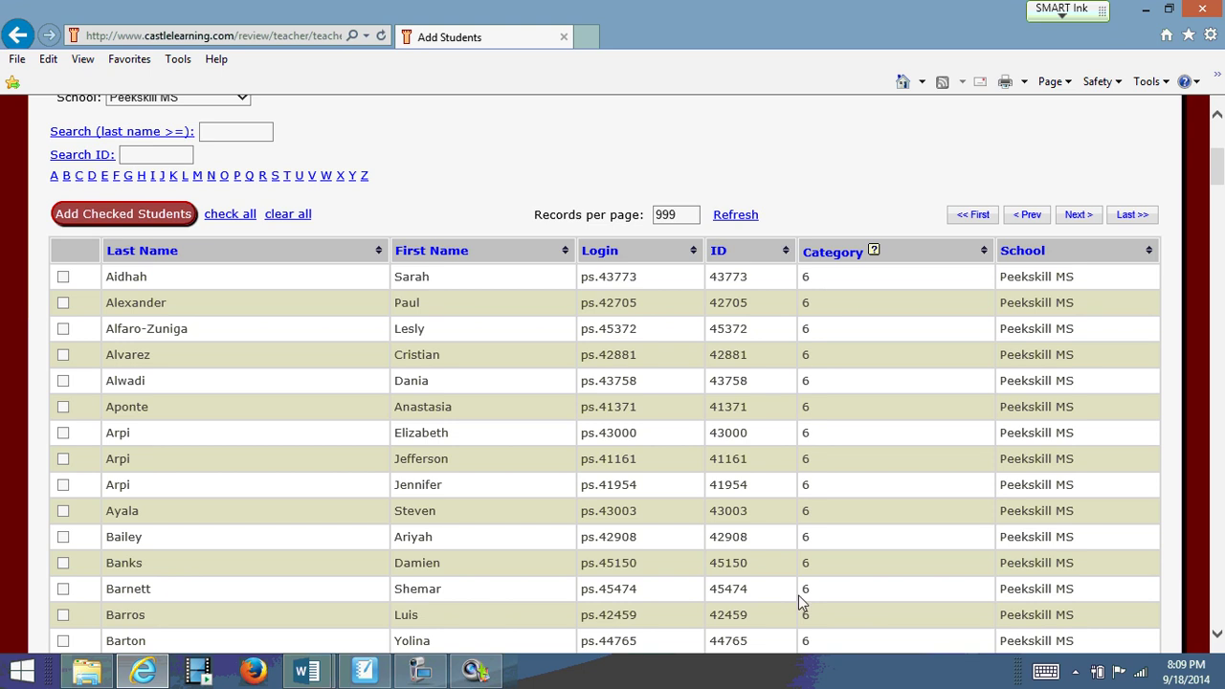
pyautogui.scroll(2, 273, 274)
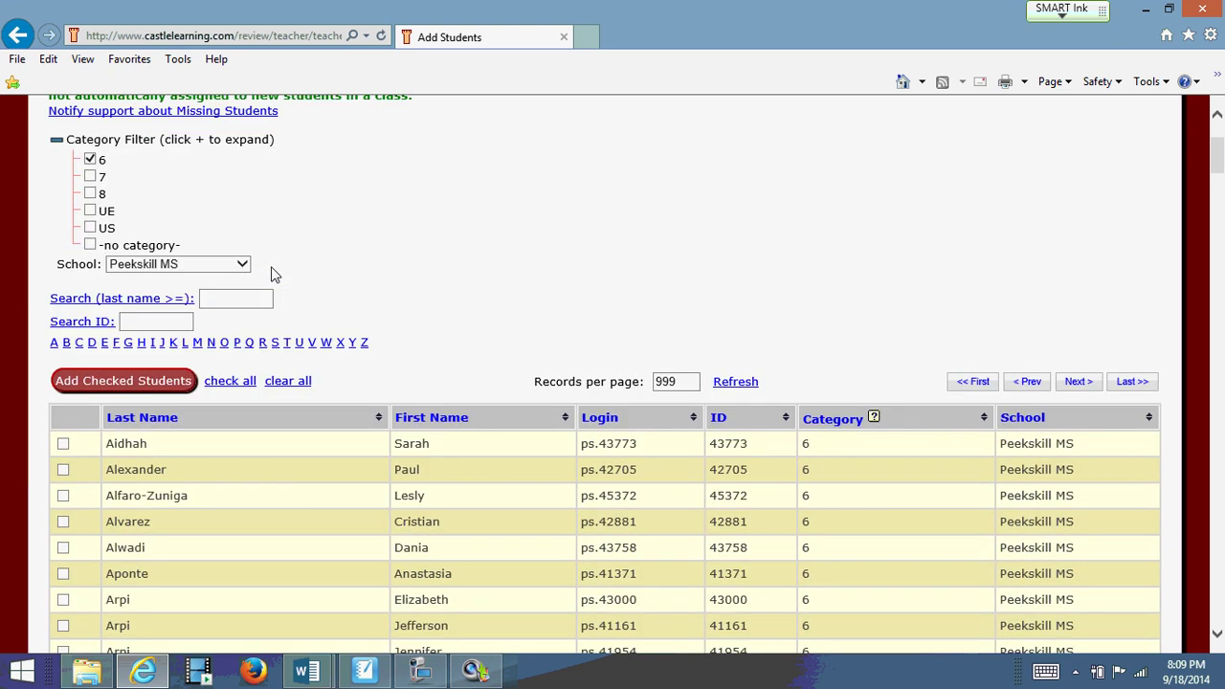
pyautogui.click(90, 160)
pyautogui.click(90, 176)
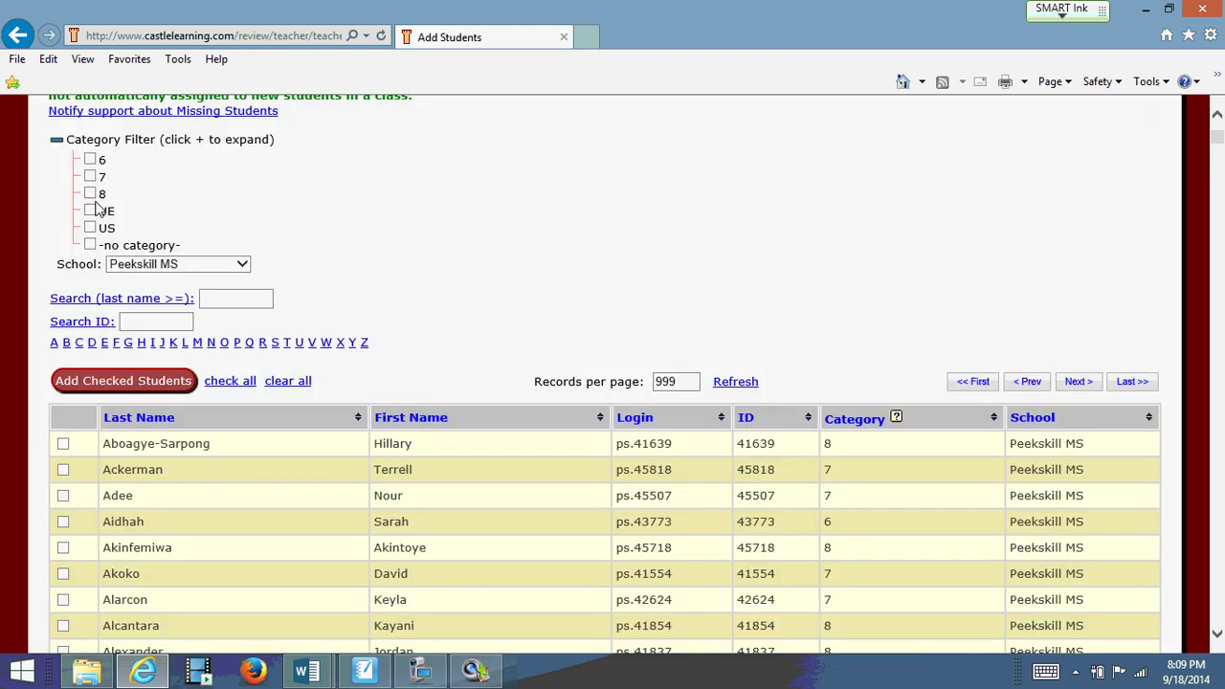
pyautogui.click(90, 195)
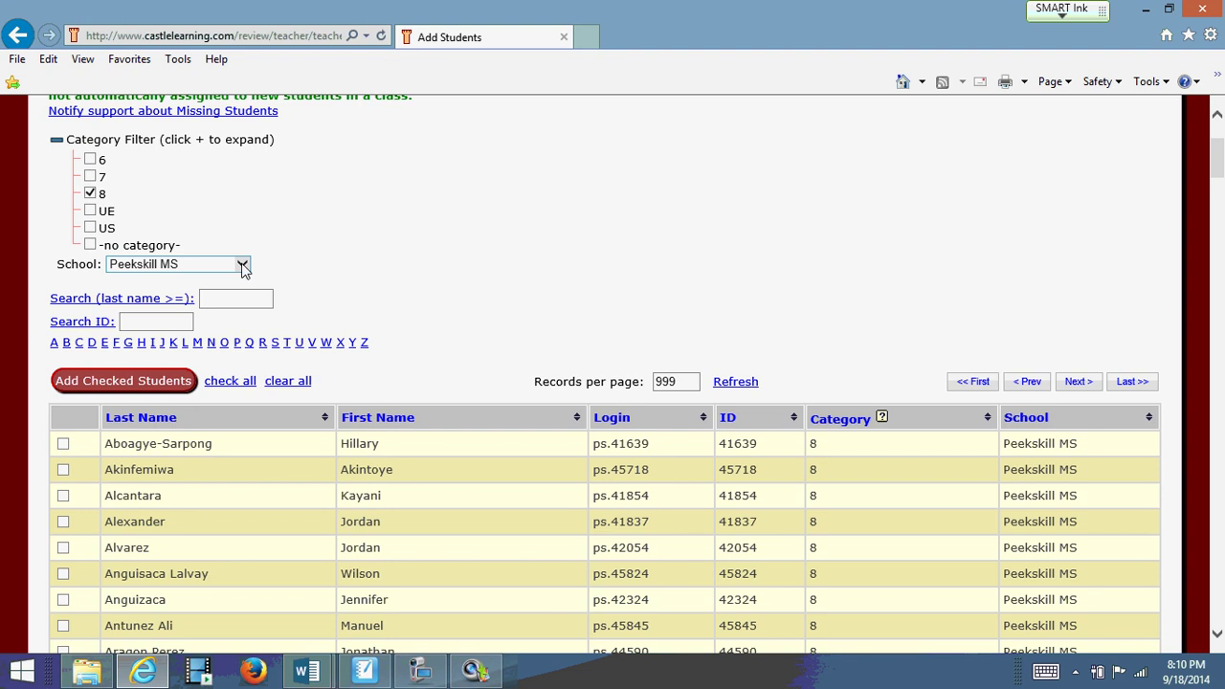
# - Keep Peekskill MS as the school and search last names from 'smith' onward
pyautogui.click(243, 267)
pyautogui.click(243, 266)
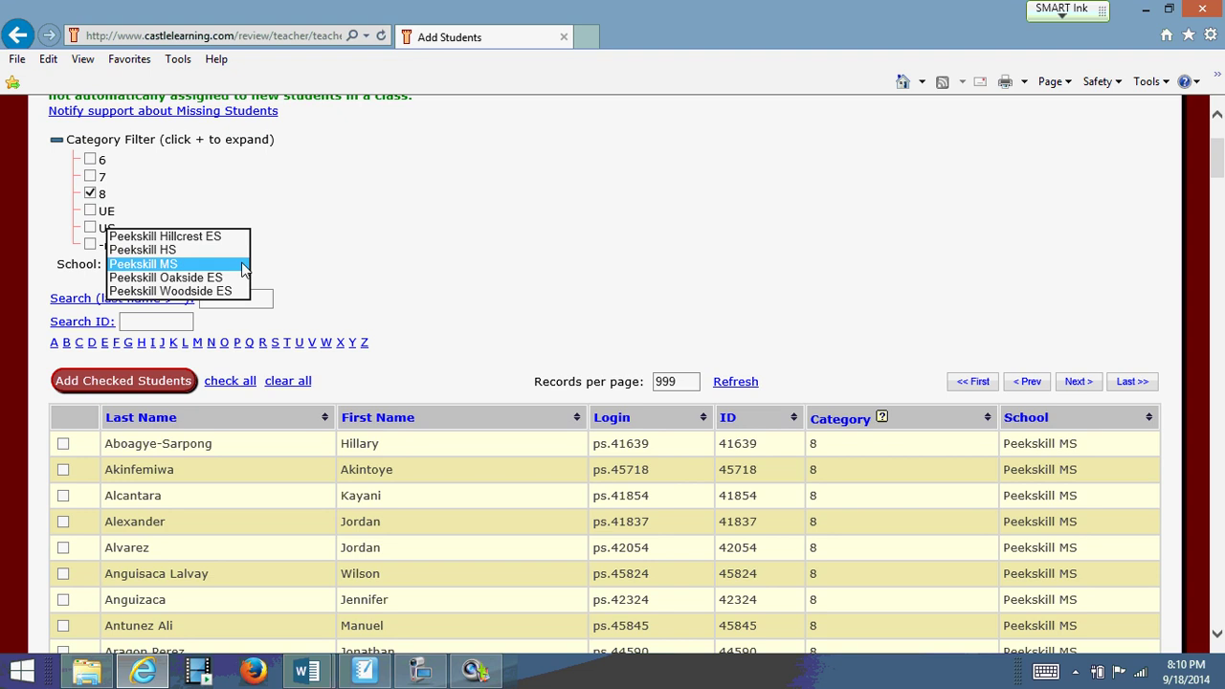
pyautogui.click(242, 265)
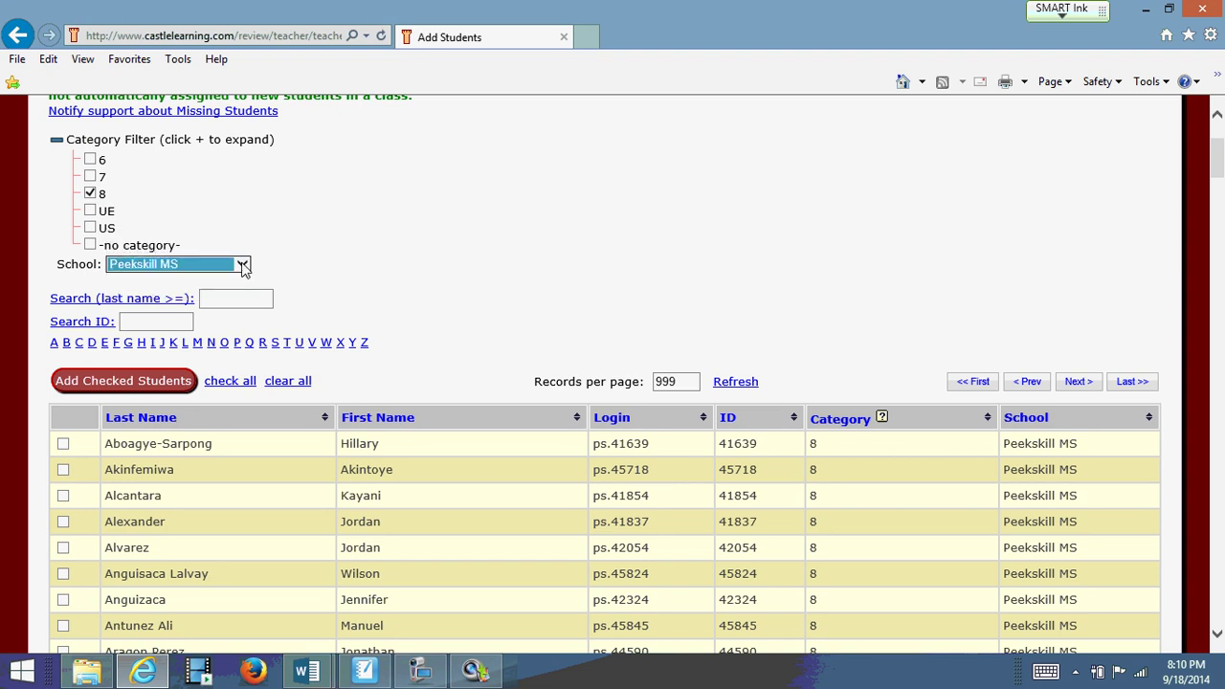
pyautogui.click(208, 298)
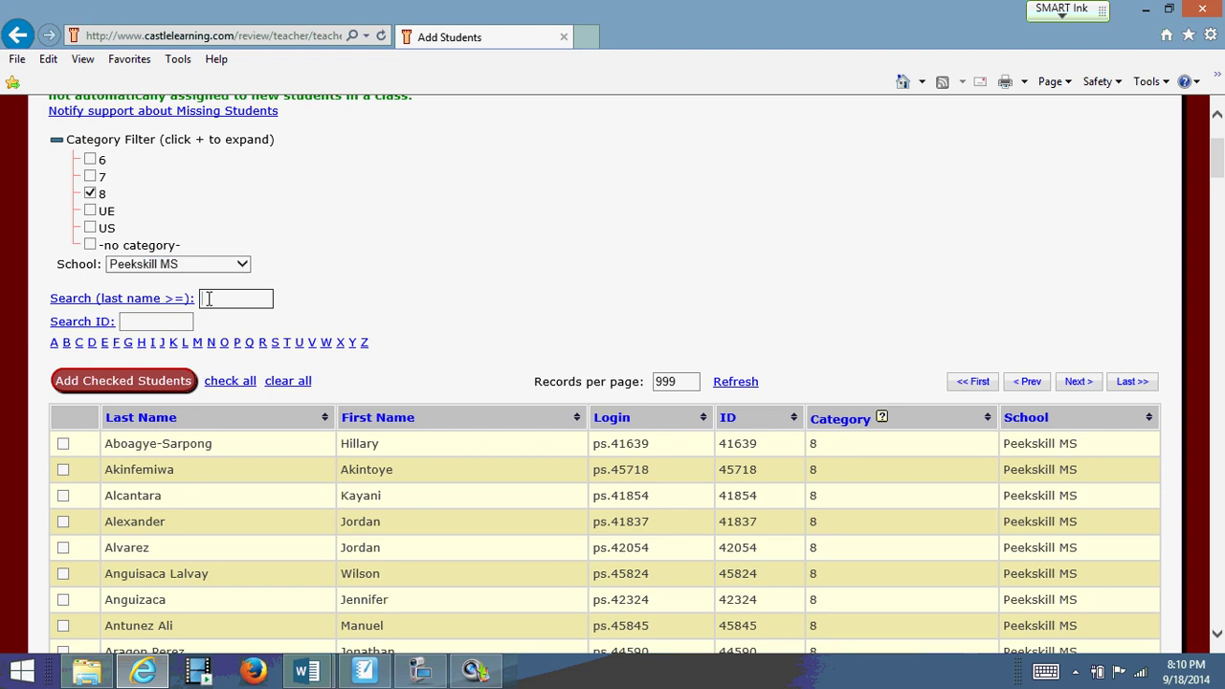
pyautogui.write('smith')
pyautogui.press('Return')
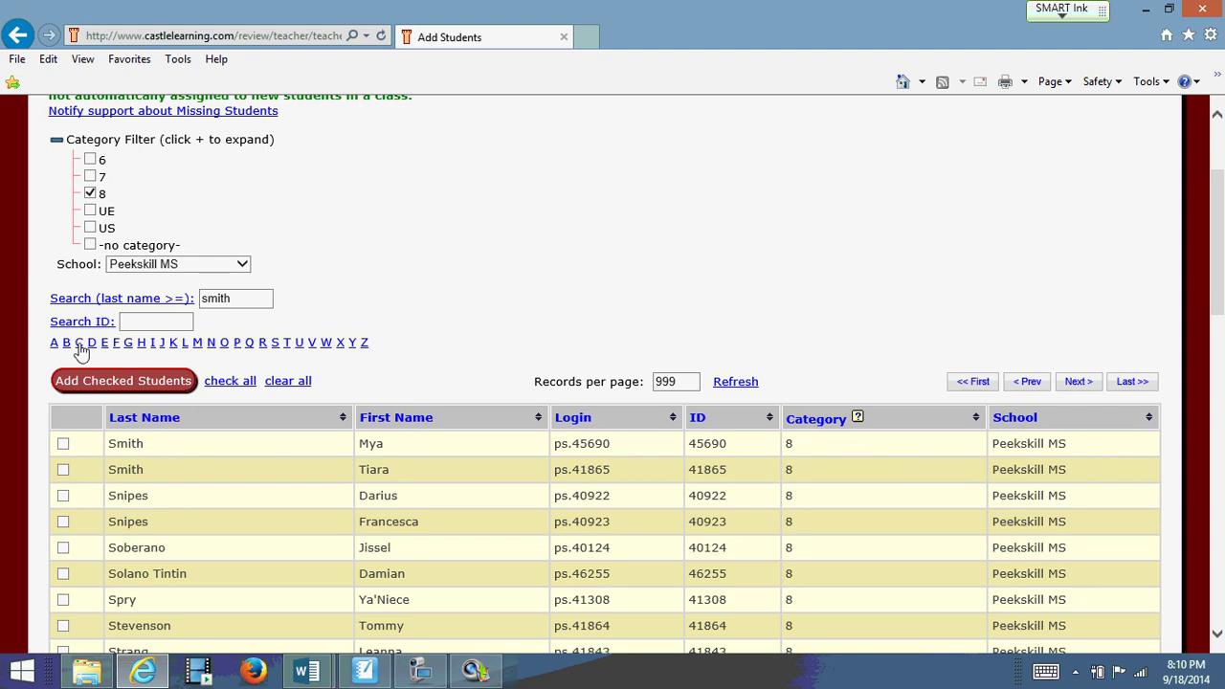
# - Jump to last names starting with C and tick three students
pyautogui.click(80, 346)
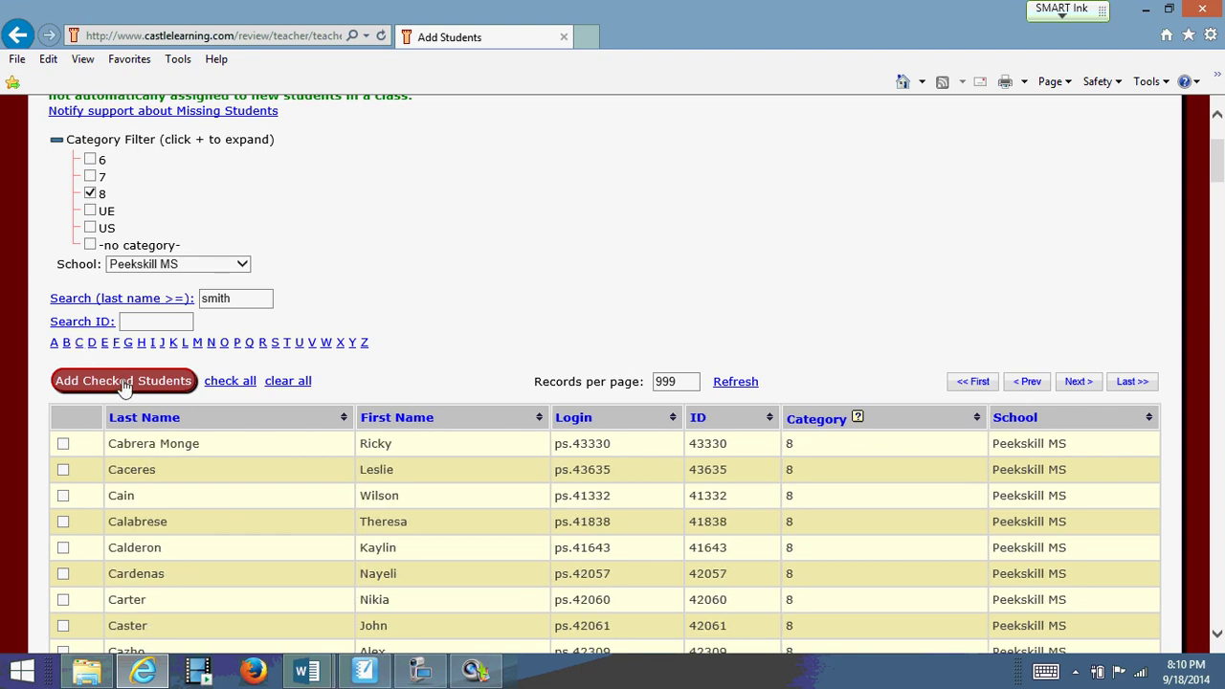
pyautogui.scroll(-1, 175, 443)
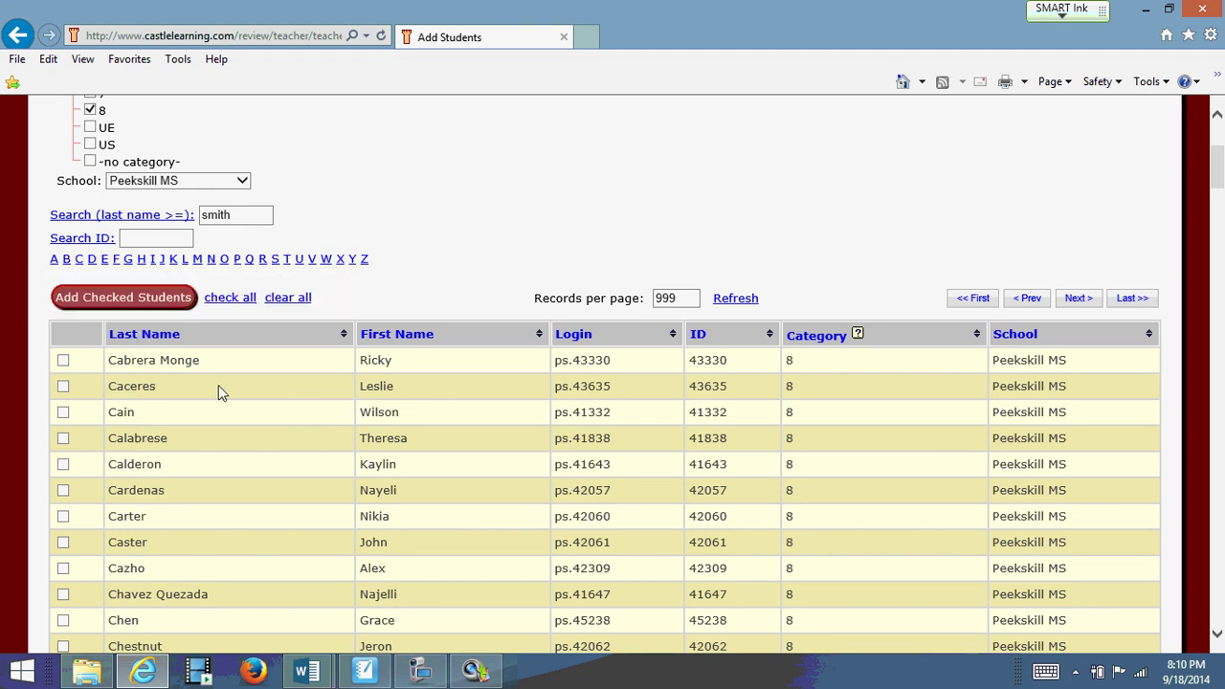
pyautogui.scroll(-5, 97, 375)
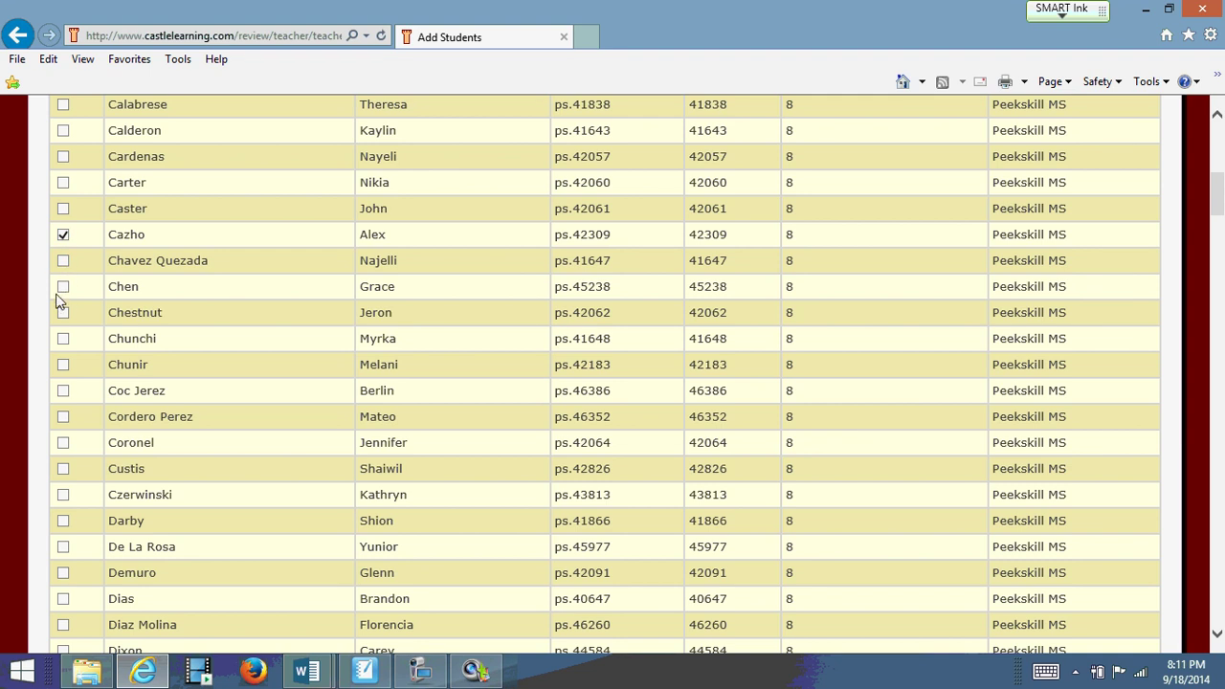
pyautogui.click(58, 288)
pyautogui.click(62, 313)
pyautogui.click(64, 342)
pyautogui.scroll(3, 63, 504)
pyautogui.scroll(3, 62, 503)
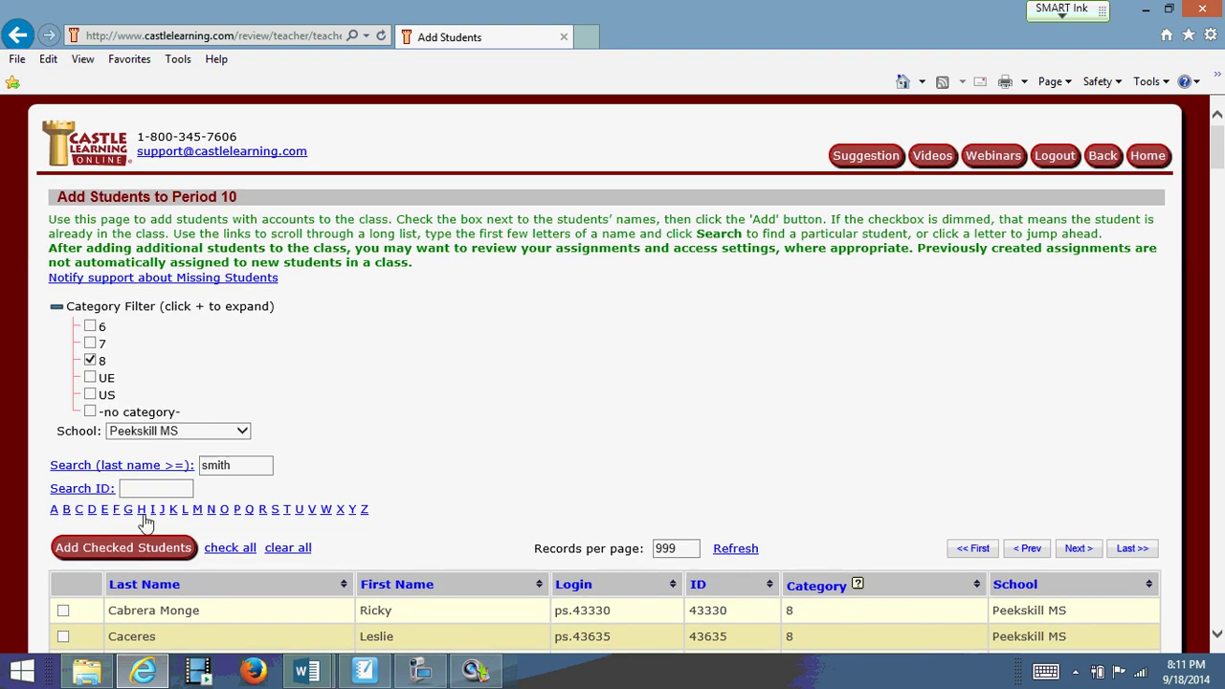
# - Jump to last names starting with T and tick another student
pyautogui.click(286, 509)
pyautogui.scroll(-3, 228, 537)
pyautogui.scroll(-3, 228, 534)
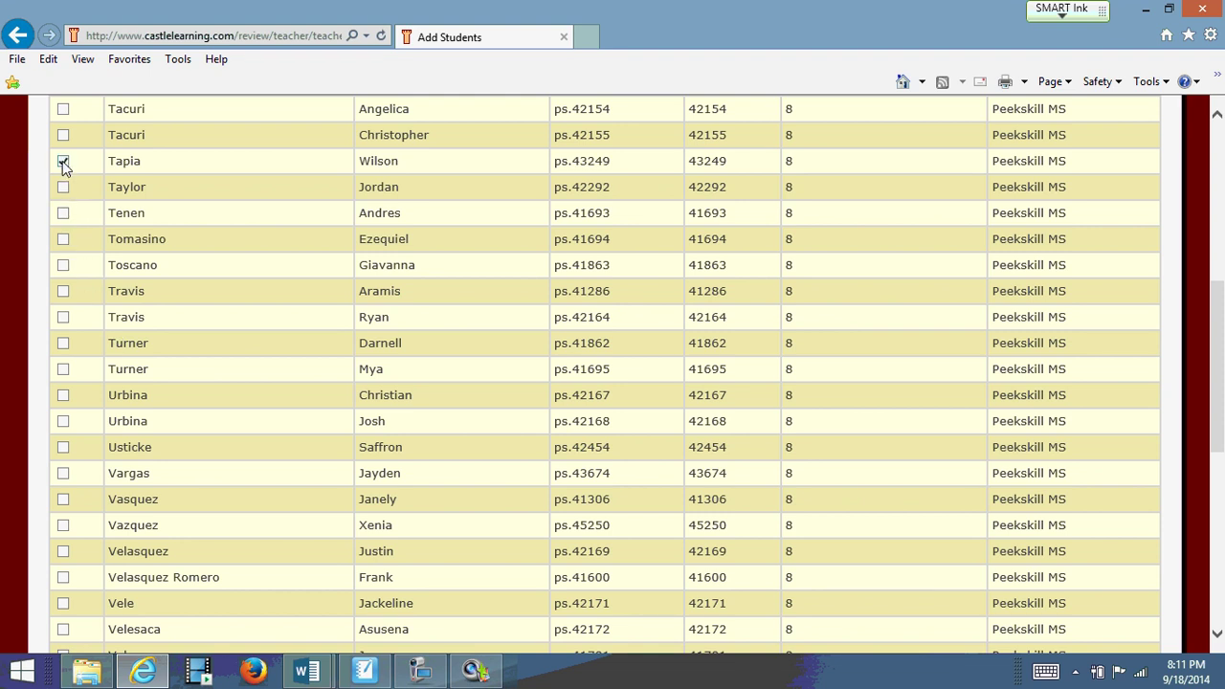
pyautogui.click(61, 293)
pyautogui.scroll(-5, 67, 299)
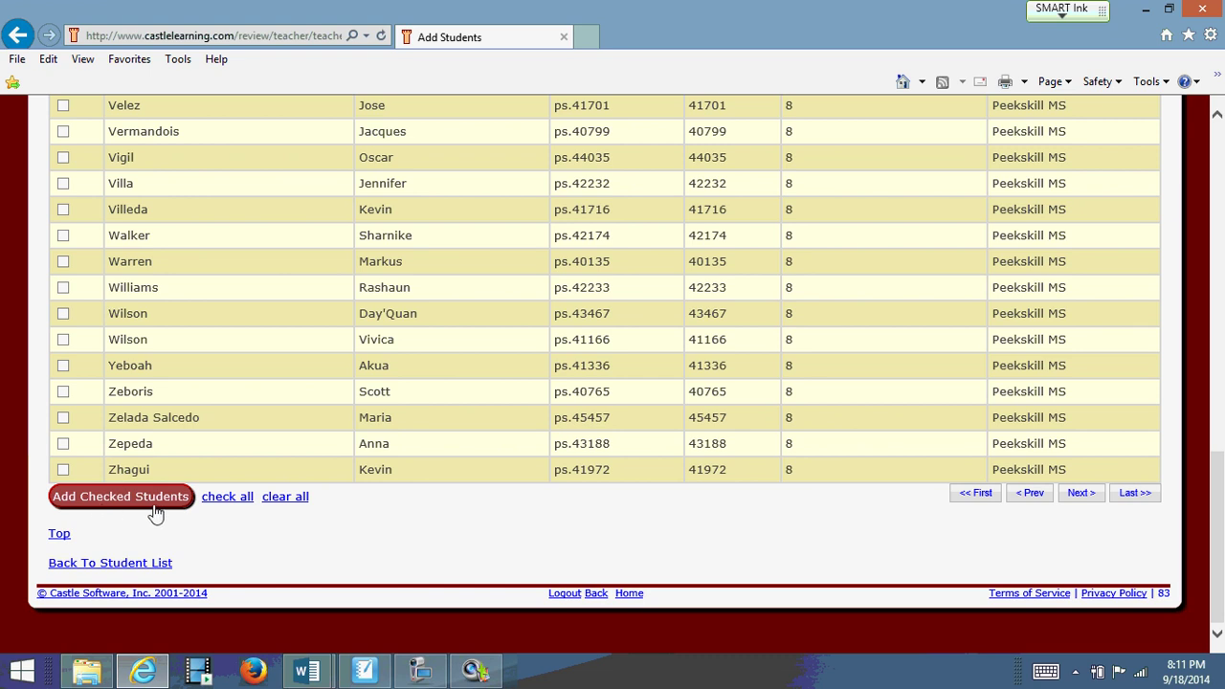
# - Add the checked students to Period 10, then go back to the Teacher Center home
pyautogui.click(140, 505)
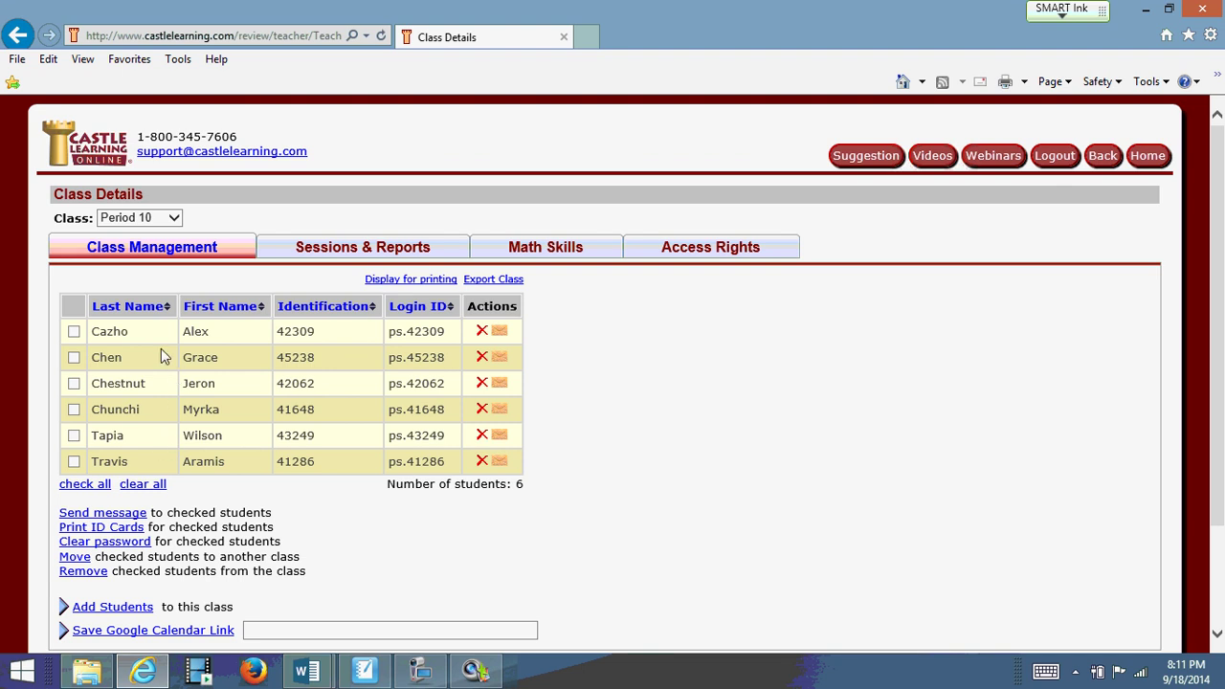
pyautogui.click(1103, 159)
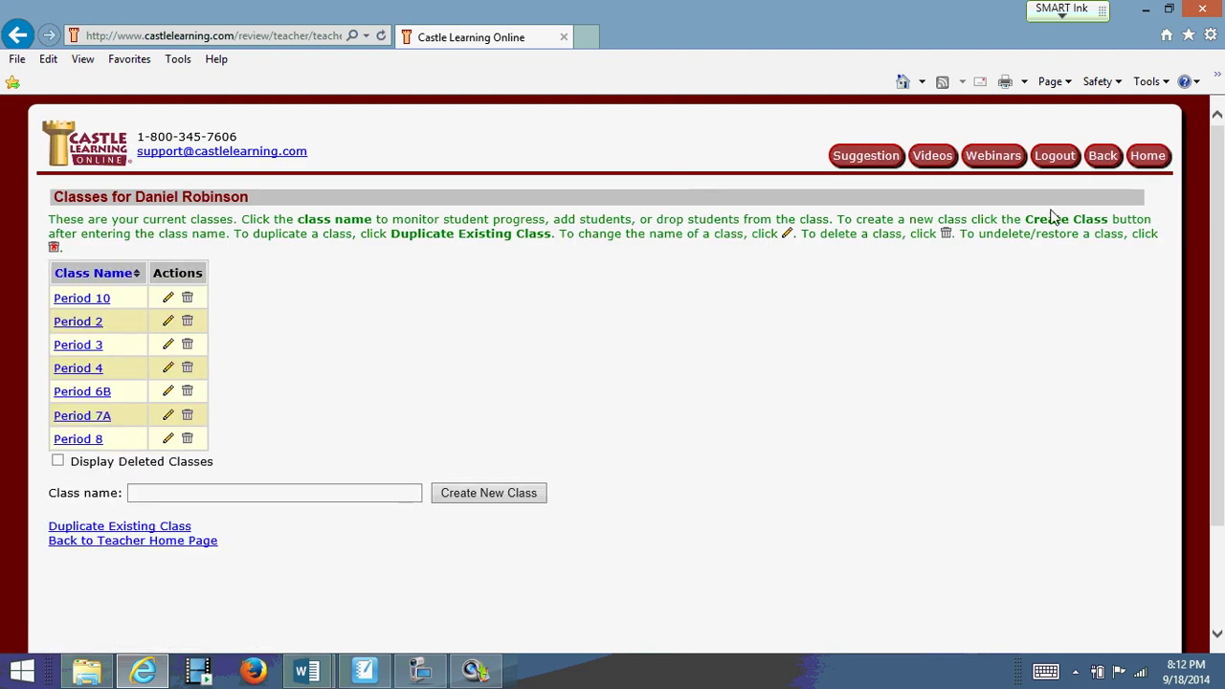
pyautogui.click(1142, 164)
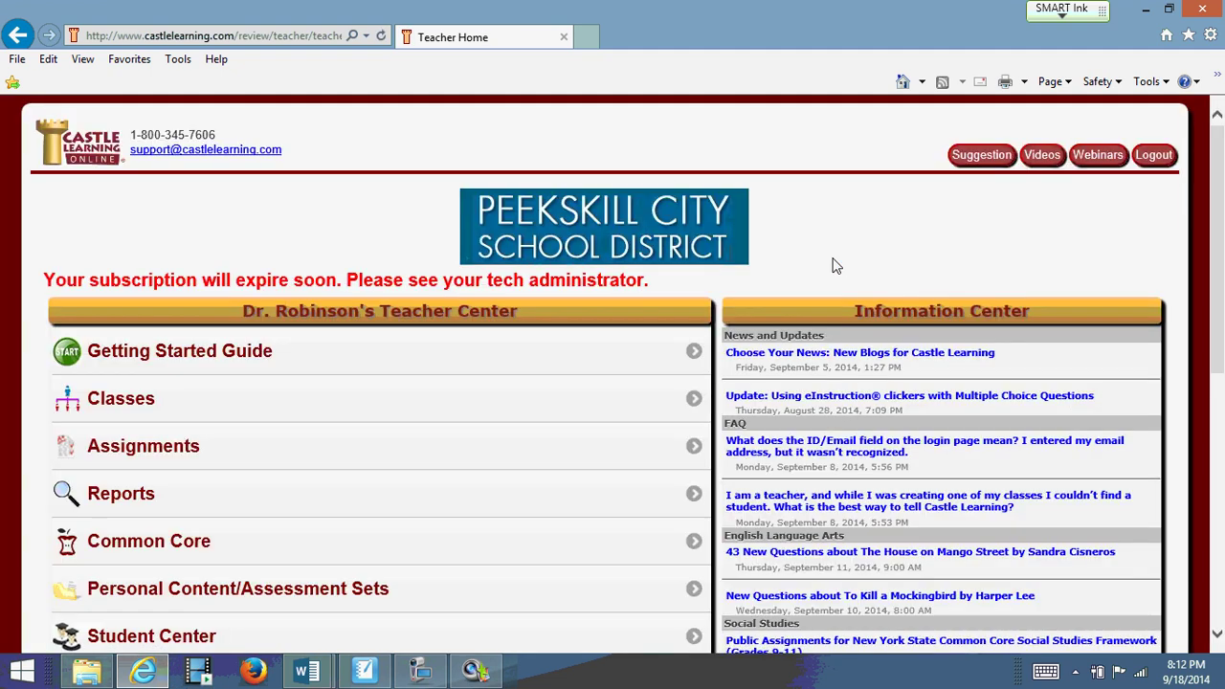
# - In Assignments, set the course to Elementary Mathematics
pyautogui.click(177, 450)
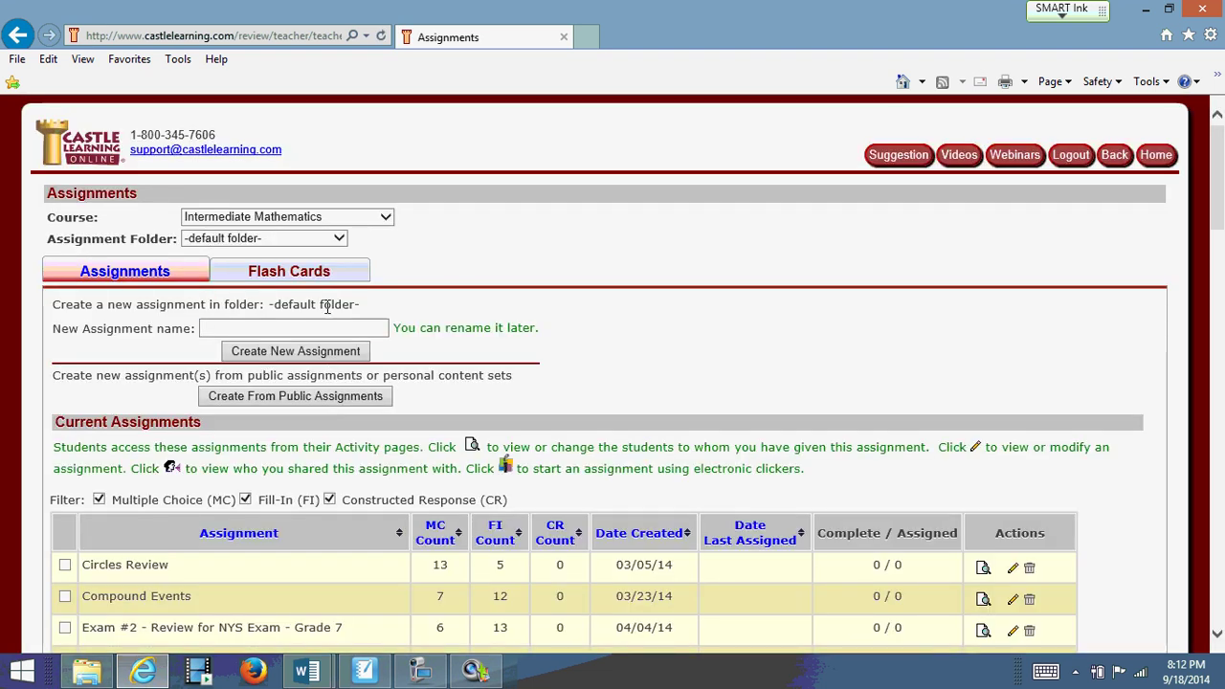
pyautogui.click(382, 217)
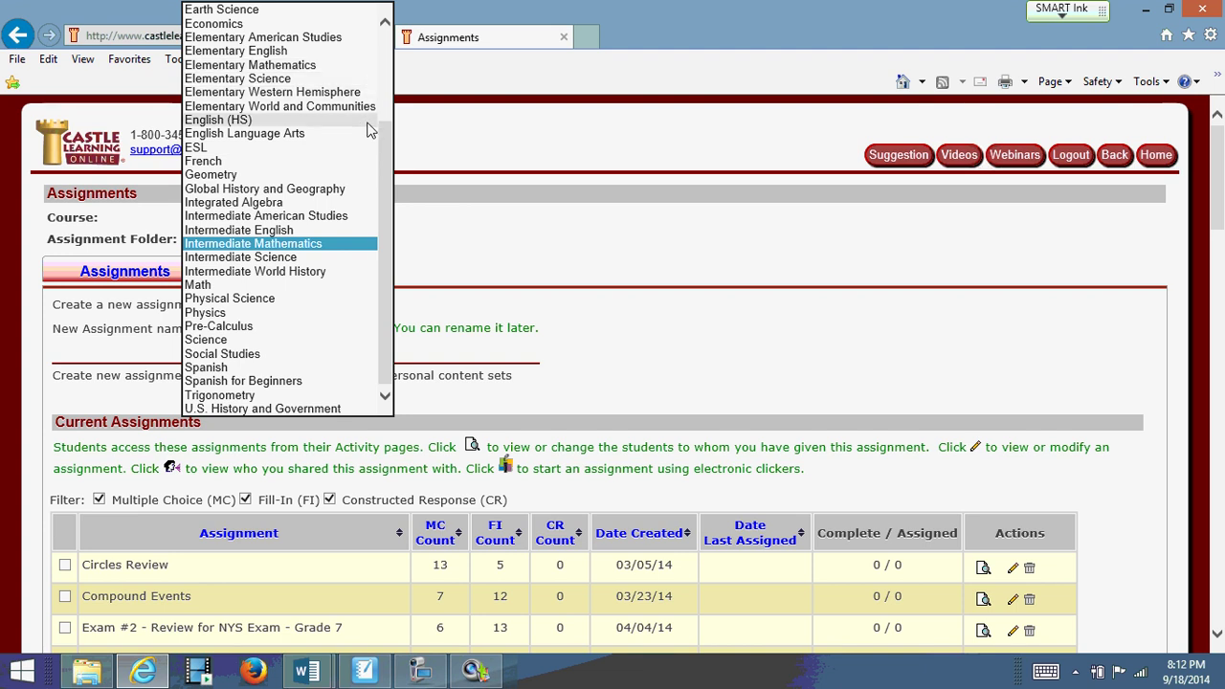
pyautogui.moveTo(387, 143)
pyautogui.mouseDown()
pyautogui.moveTo(392, 60)
pyautogui.moveTo(389, 176)
pyautogui.mouseUp()
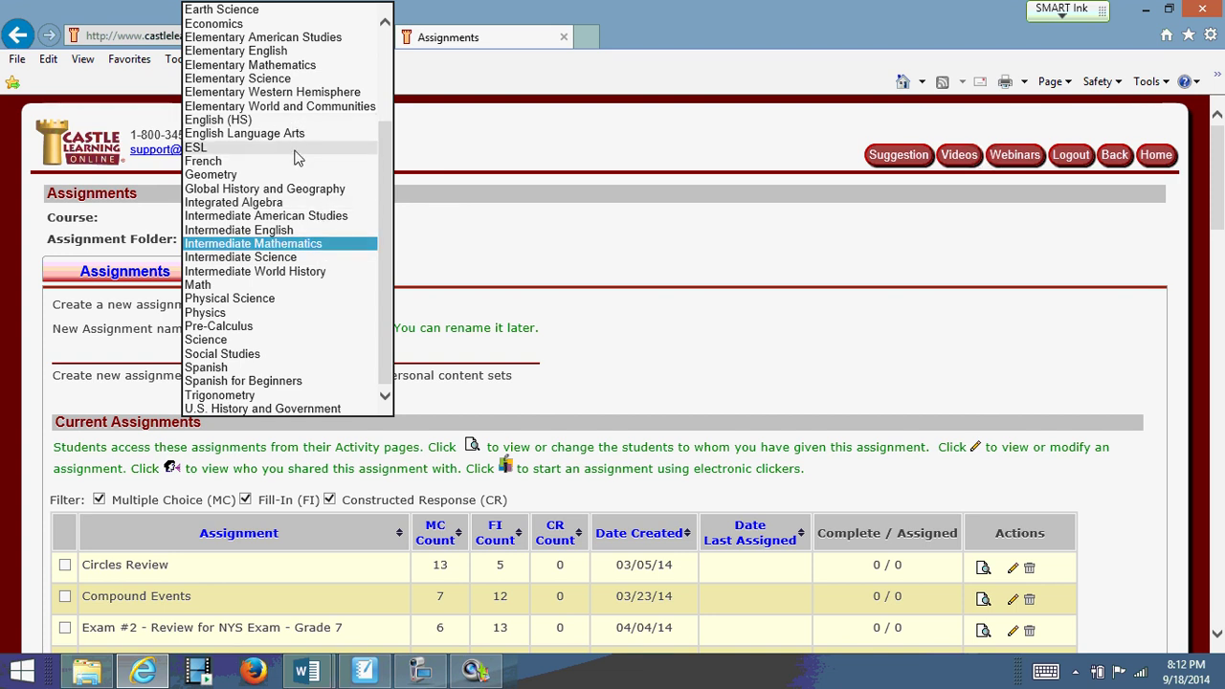
pyautogui.click(315, 67)
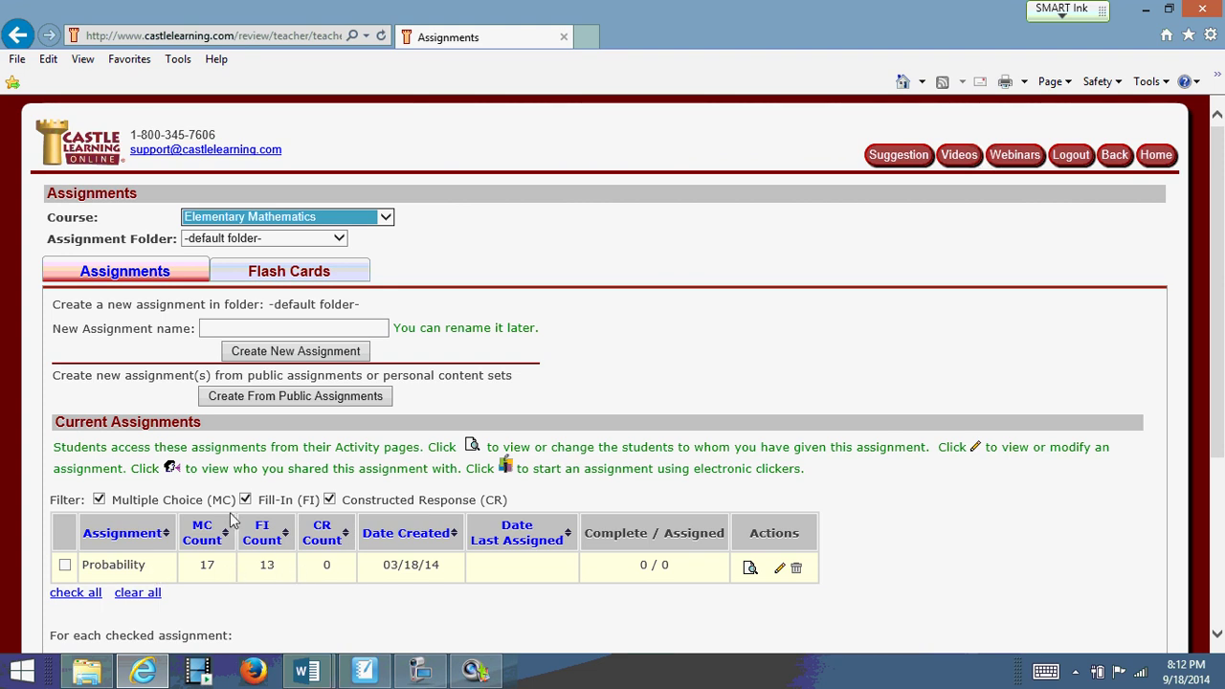
# - Create a new assignment named 'Aging Integers'
pyautogui.click(209, 328)
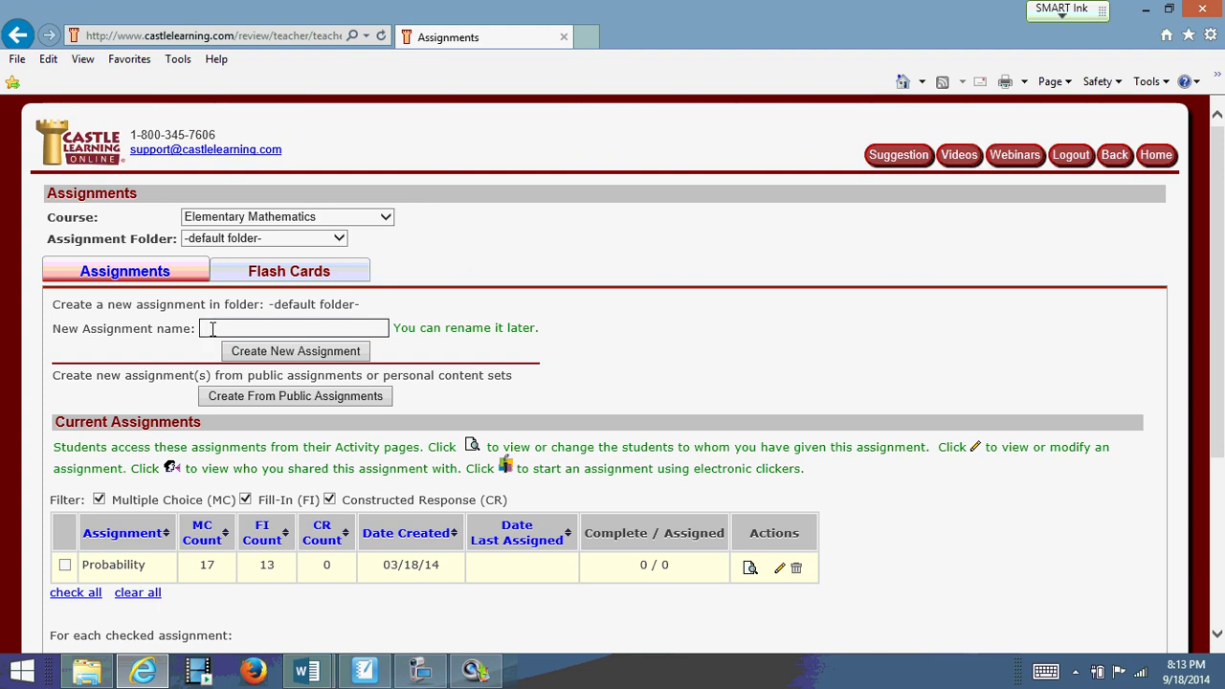
pyautogui.write('A')
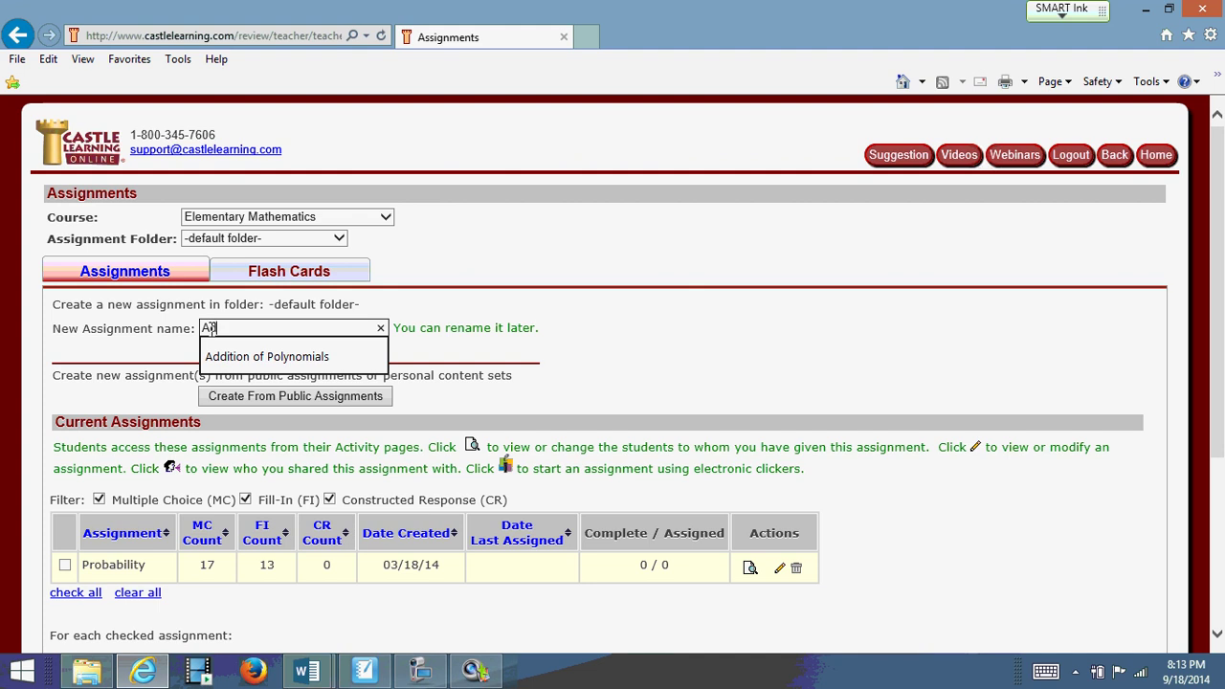
pyautogui.write('ging')
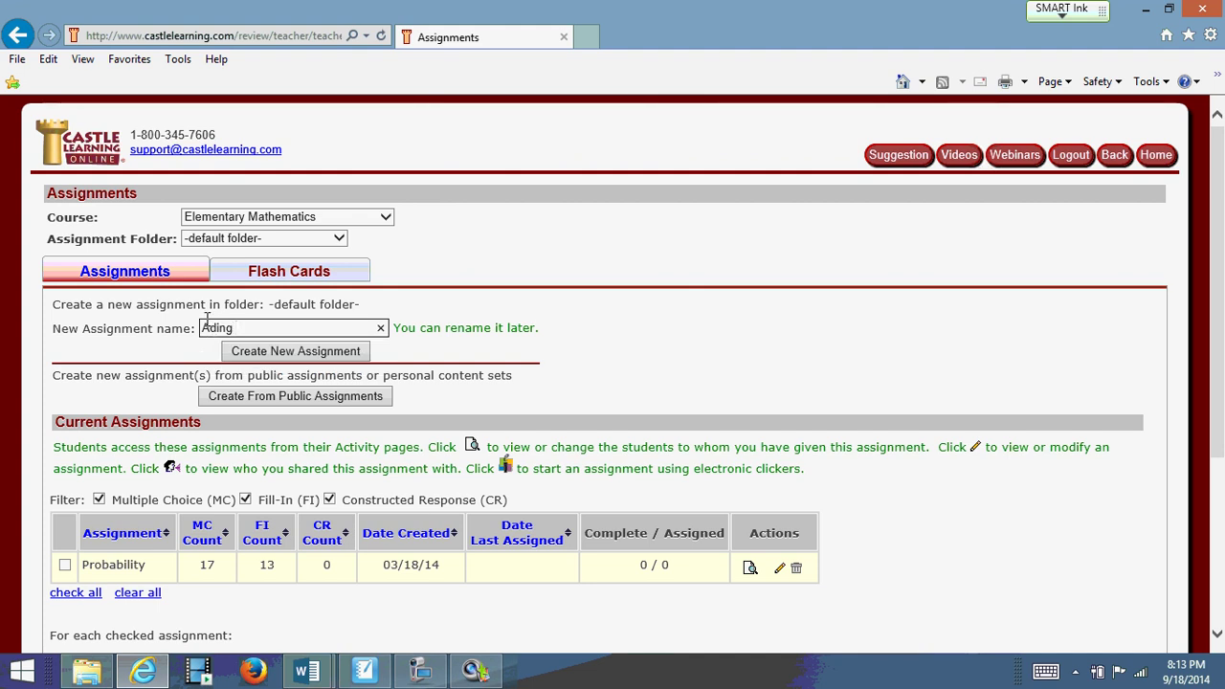
pyautogui.write(' Integers')
pyautogui.click(273, 351)
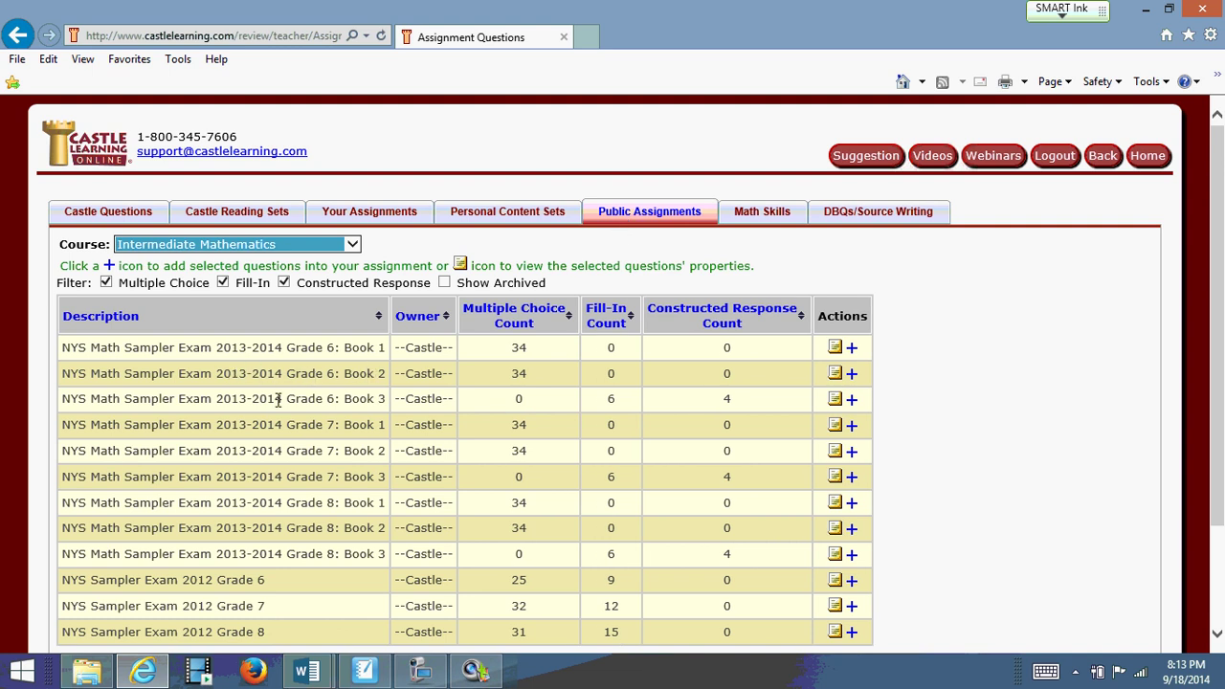
# - List the questions of NYS Math Sampler Exam 2013-2014 Grade 6: Book 1 for adding to the assignment
pyautogui.scroll(-3, 278, 400)
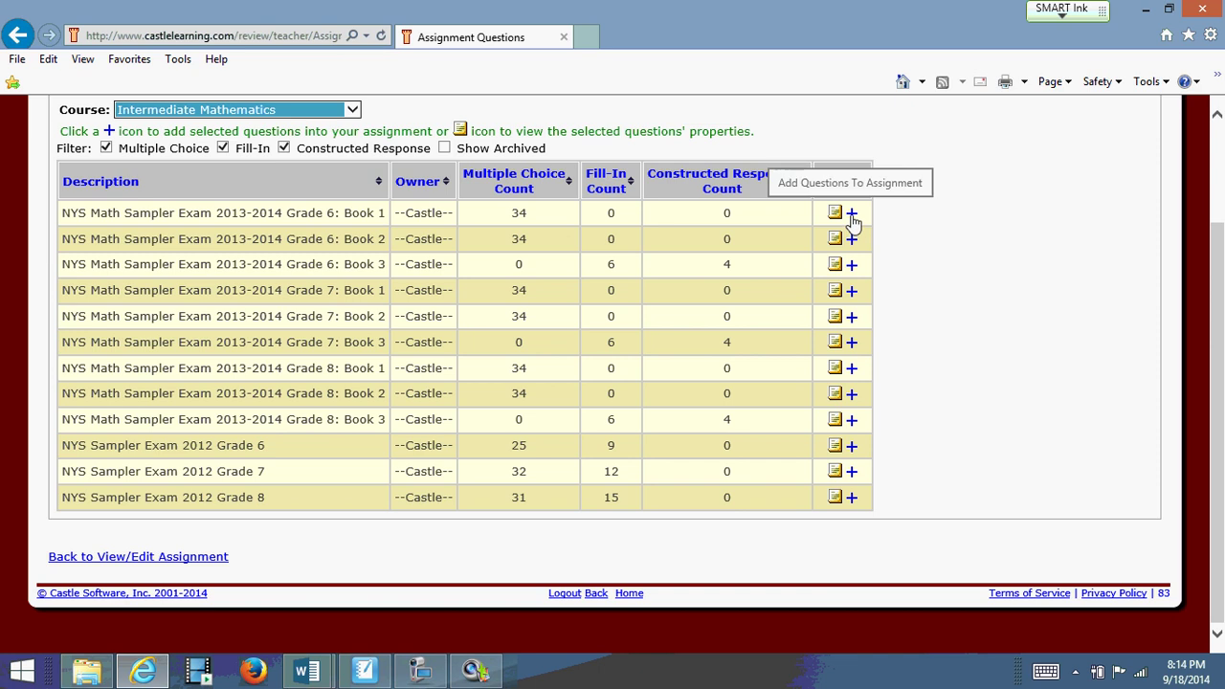
pyautogui.click(852, 218)
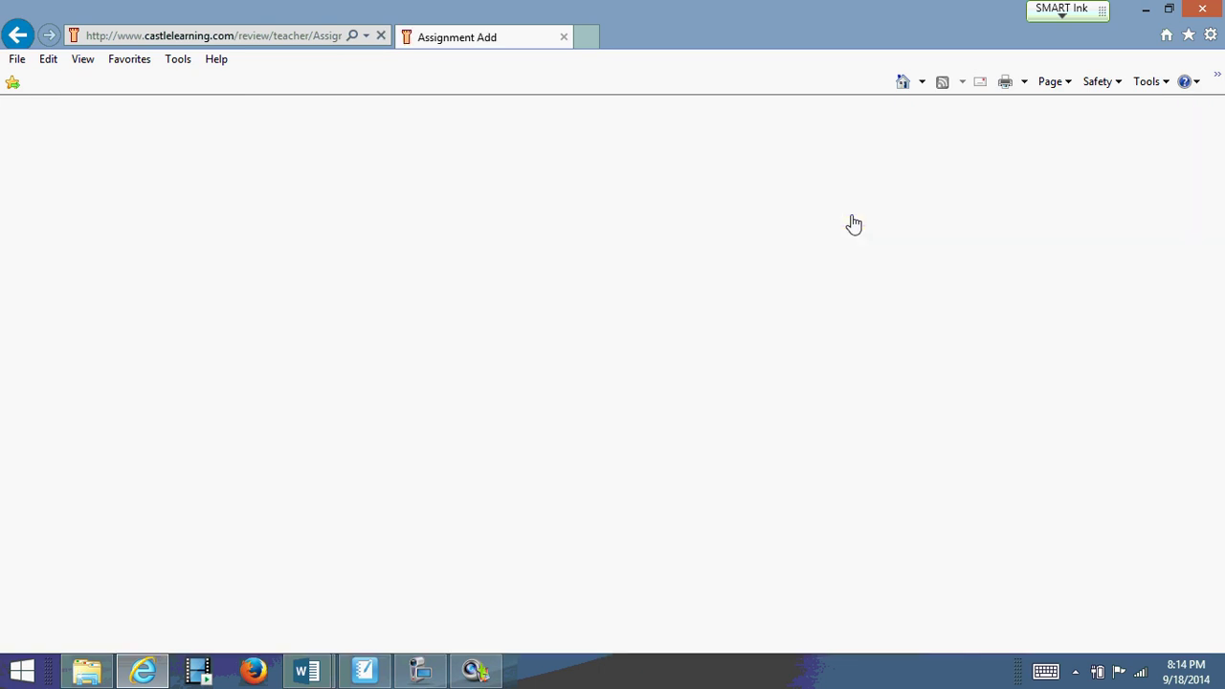
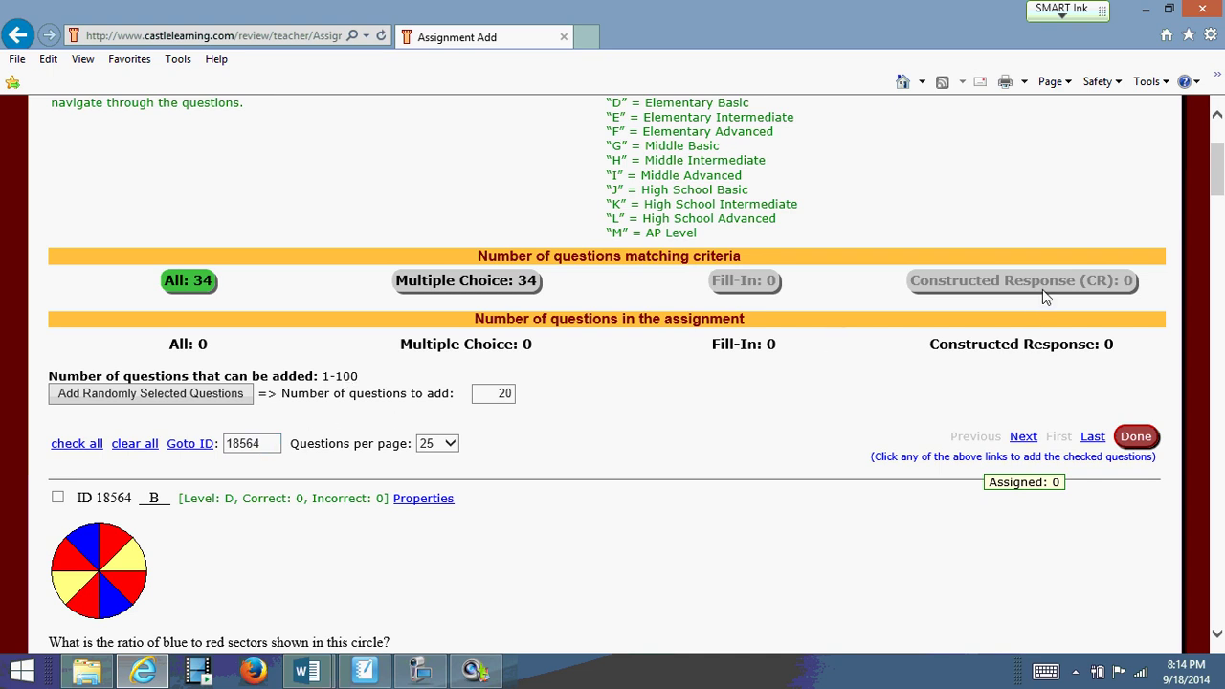
# - Check sampler questions ID 18564 and ID 59869 and add them to the assignment
pyautogui.moveTo(1216, 192); pyautogui.dragTo(1216, 221)
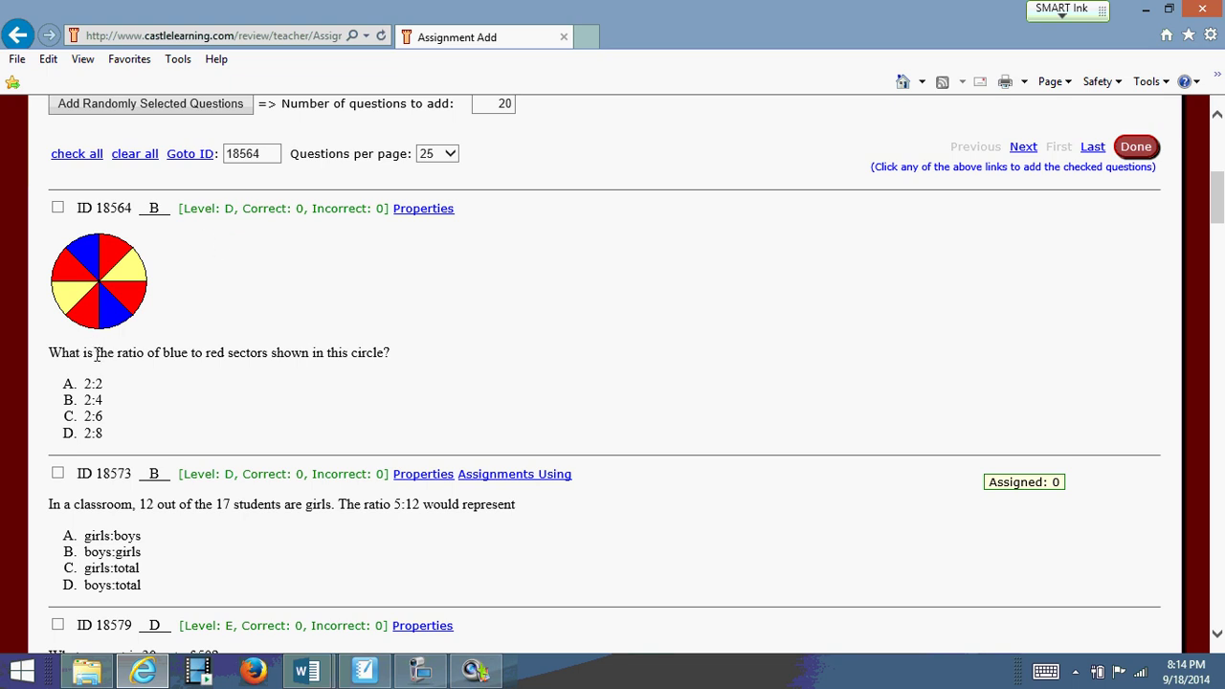
pyautogui.click(59, 211)
pyautogui.moveTo(1218, 211); pyautogui.dragTo(1218, 344)
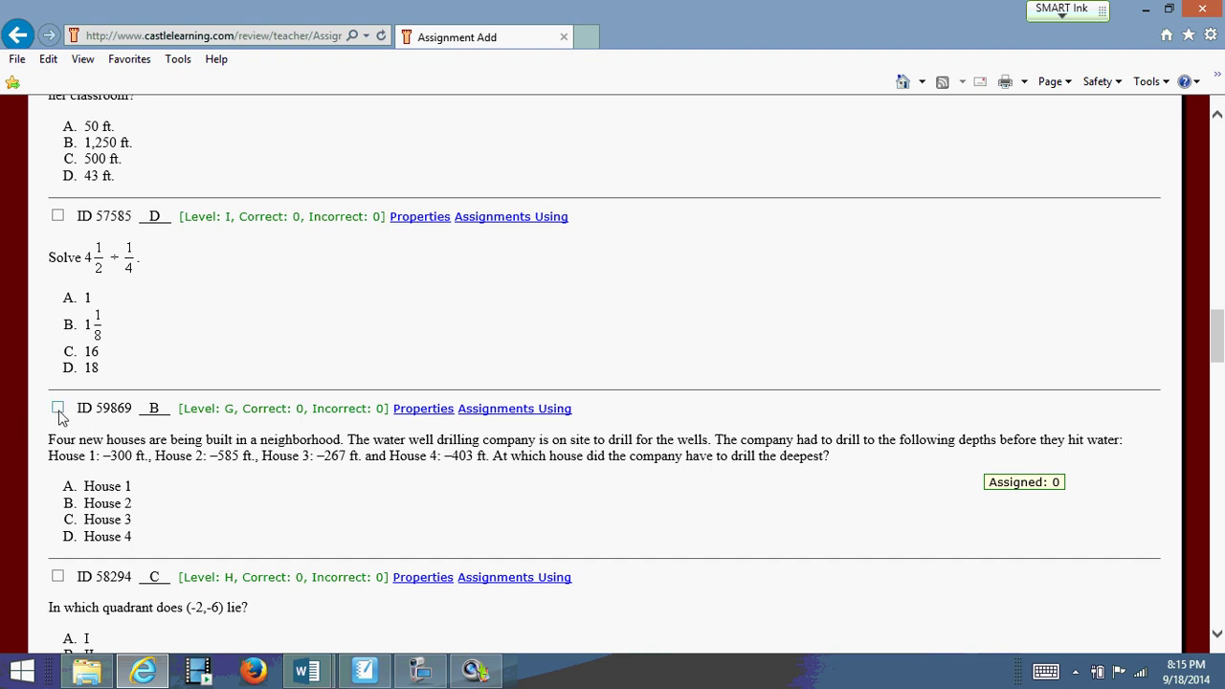
pyautogui.click(57, 408)
pyautogui.moveTo(1219, 355); pyautogui.dragTo(1214, 593)
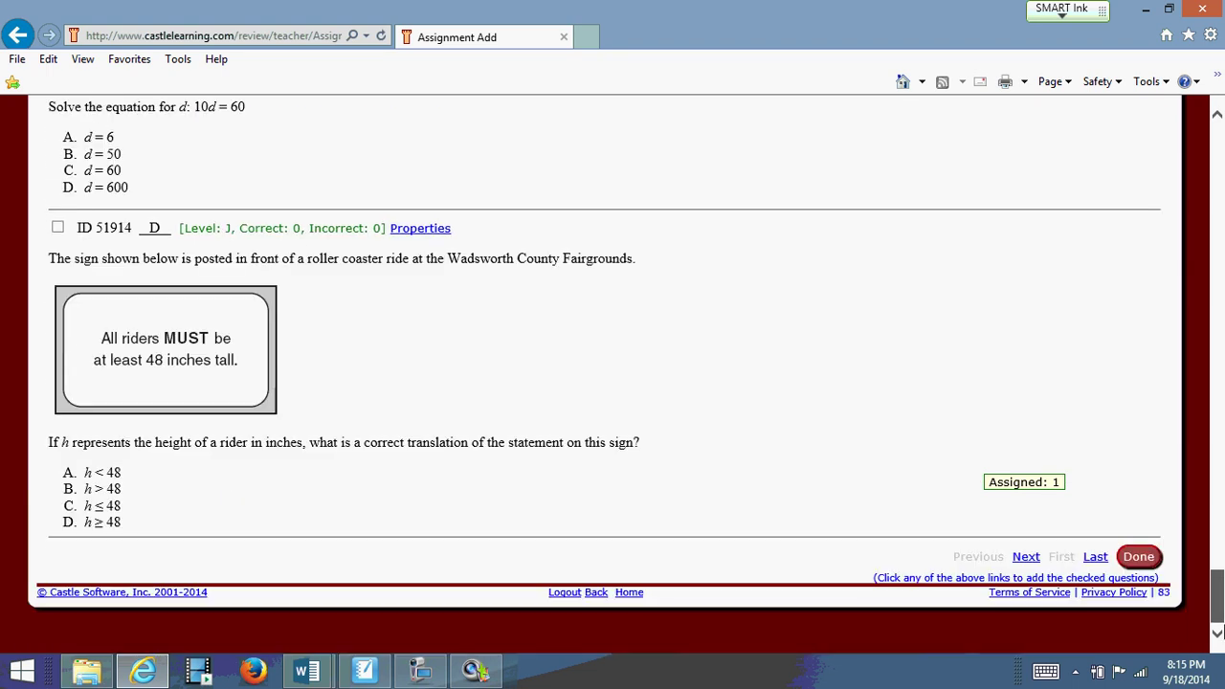
pyautogui.click(1025, 557)
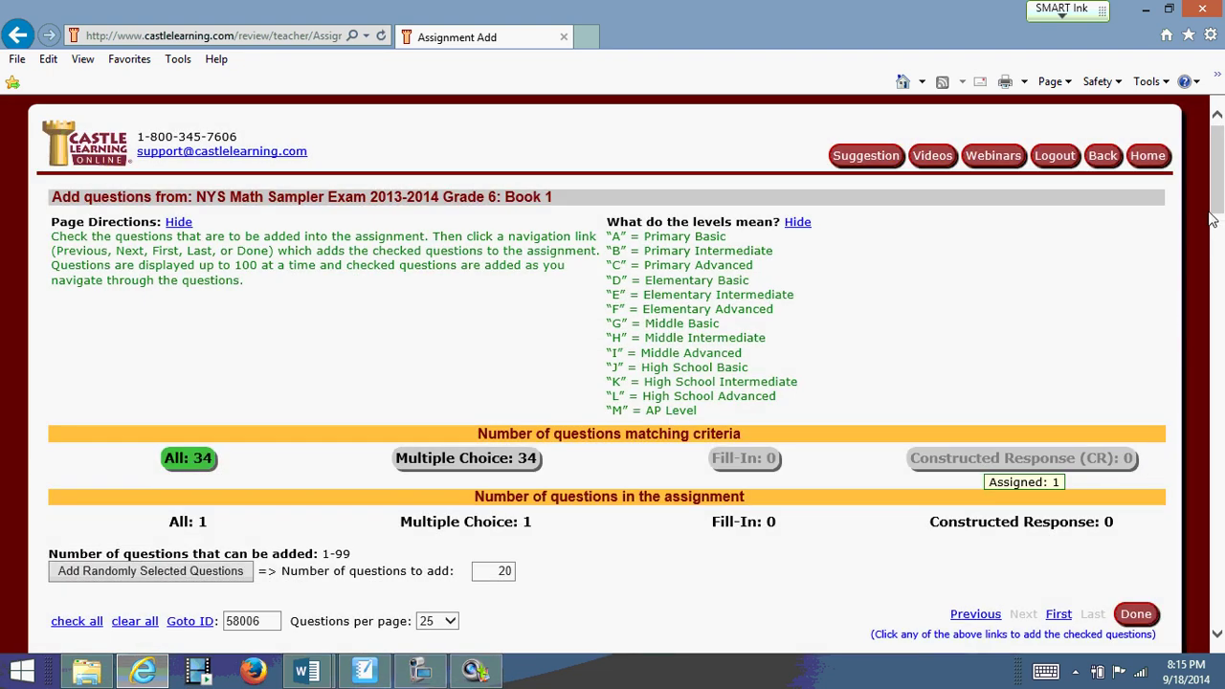
# - Leave the sampler exam and switch to the Castle Questions bank for Elementary Math
pyautogui.moveTo(1218, 217); pyautogui.dragTo(1217, 139)
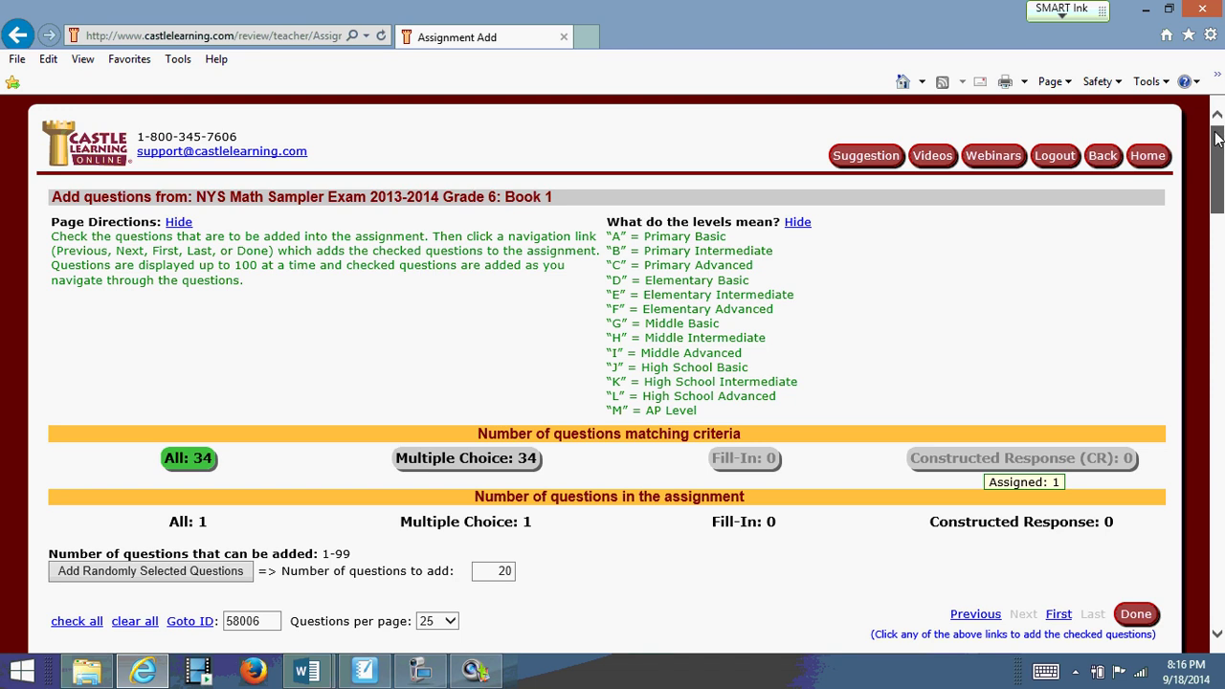
pyautogui.click(1101, 160)
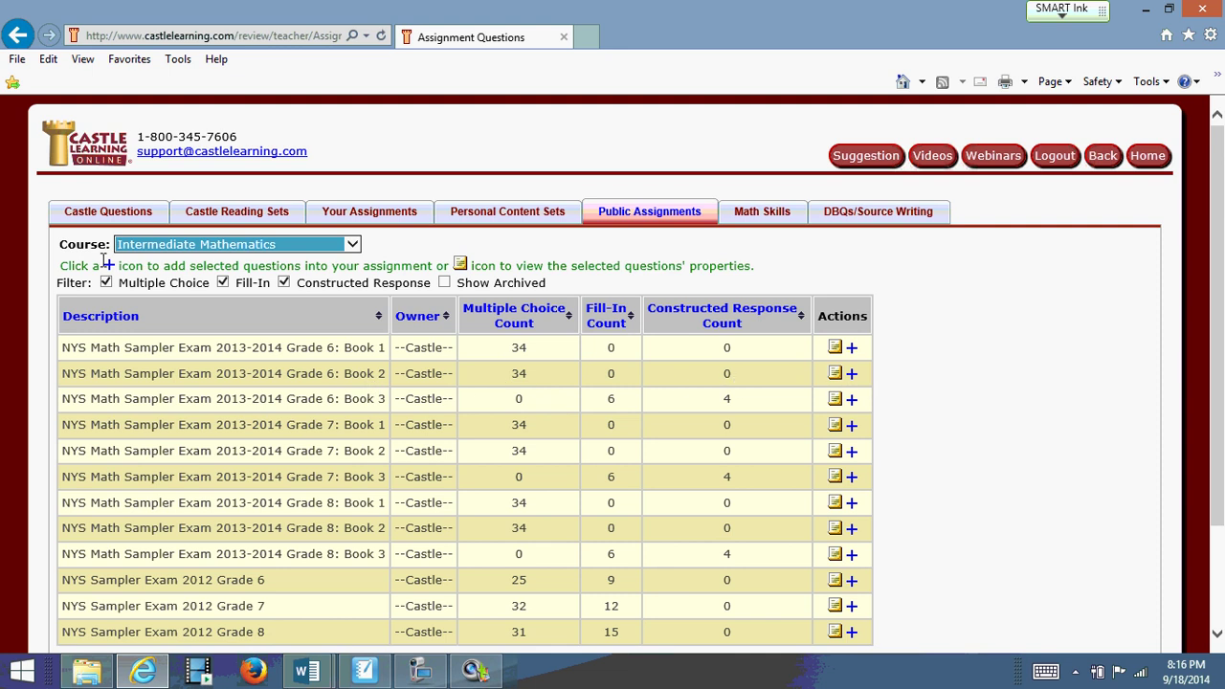
pyautogui.click(100, 216)
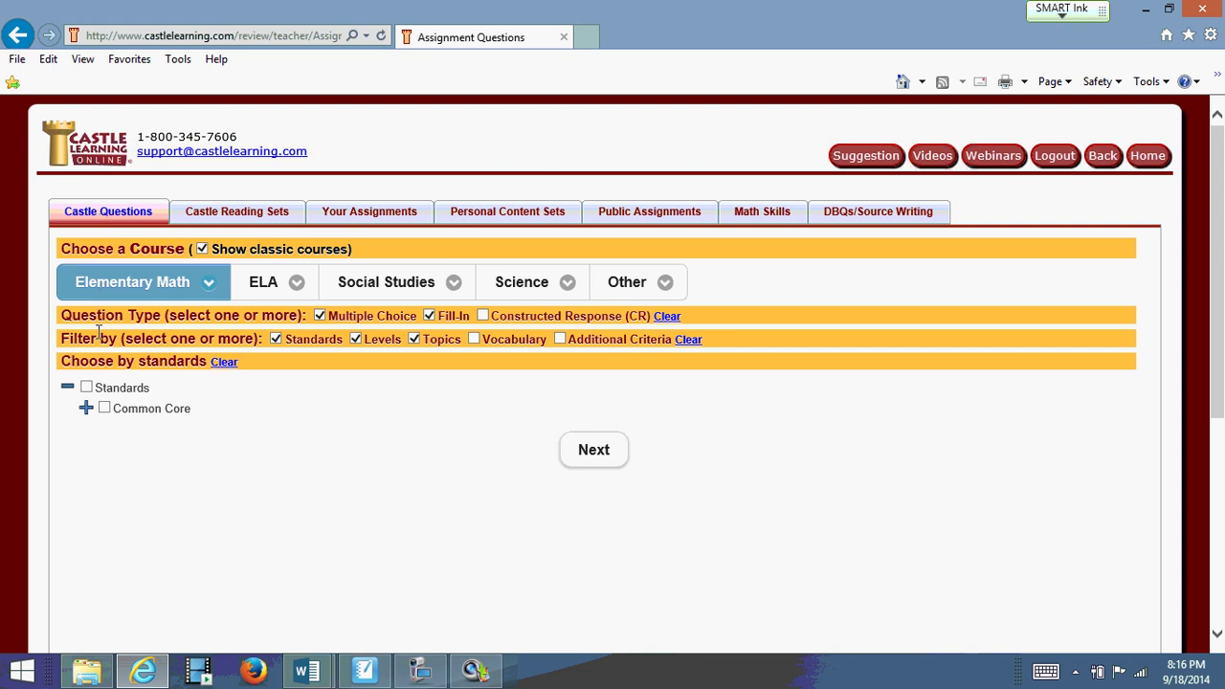
# - Select all Common Core K-8 Grade 6 standards and accept levels D through G
pyautogui.click(86, 410)
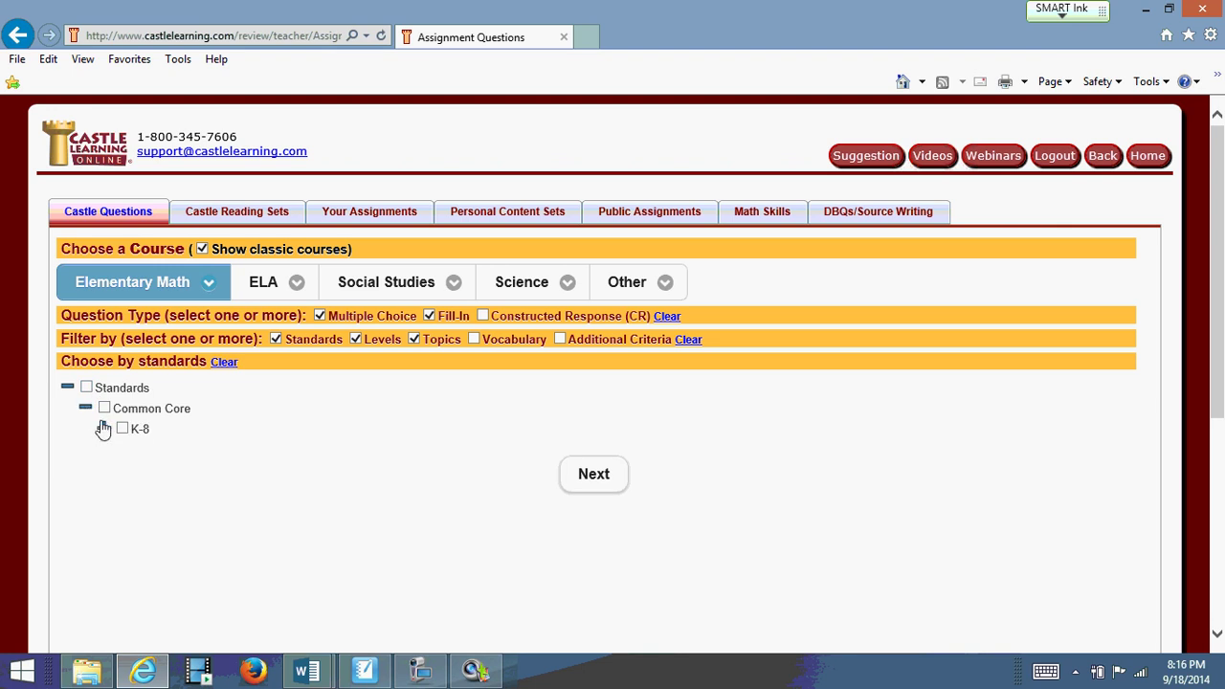
pyautogui.click(103, 429)
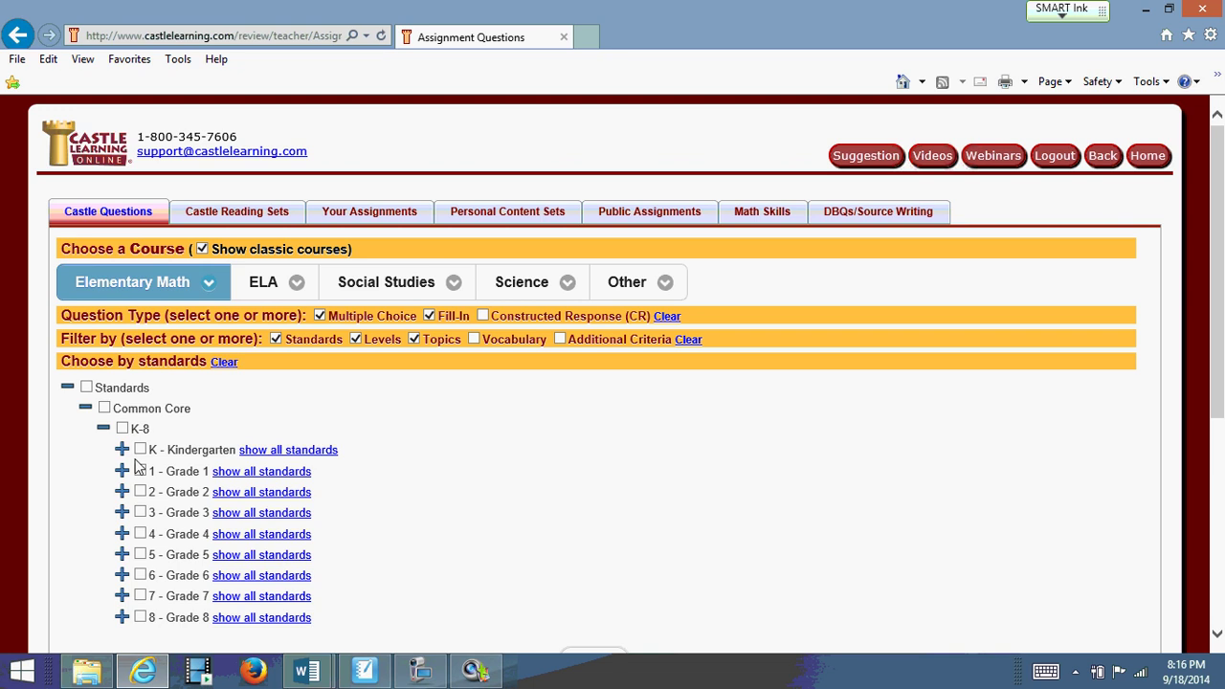
pyautogui.click(141, 575)
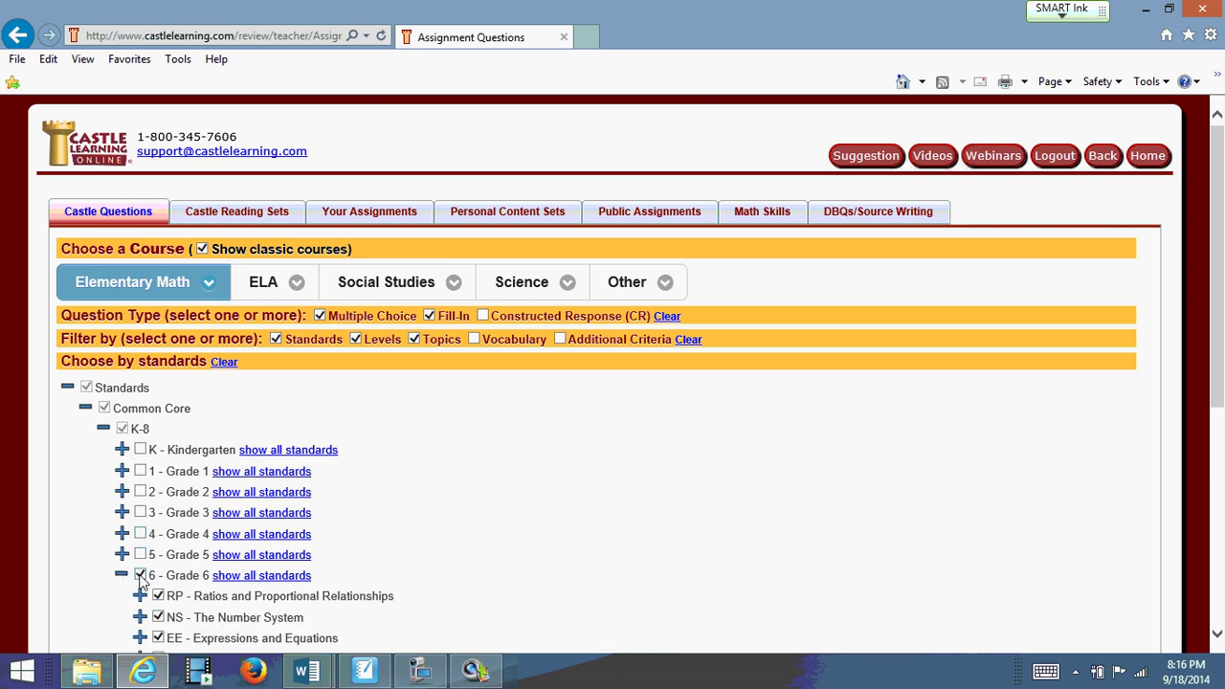
pyautogui.scroll(-3, 141, 578)
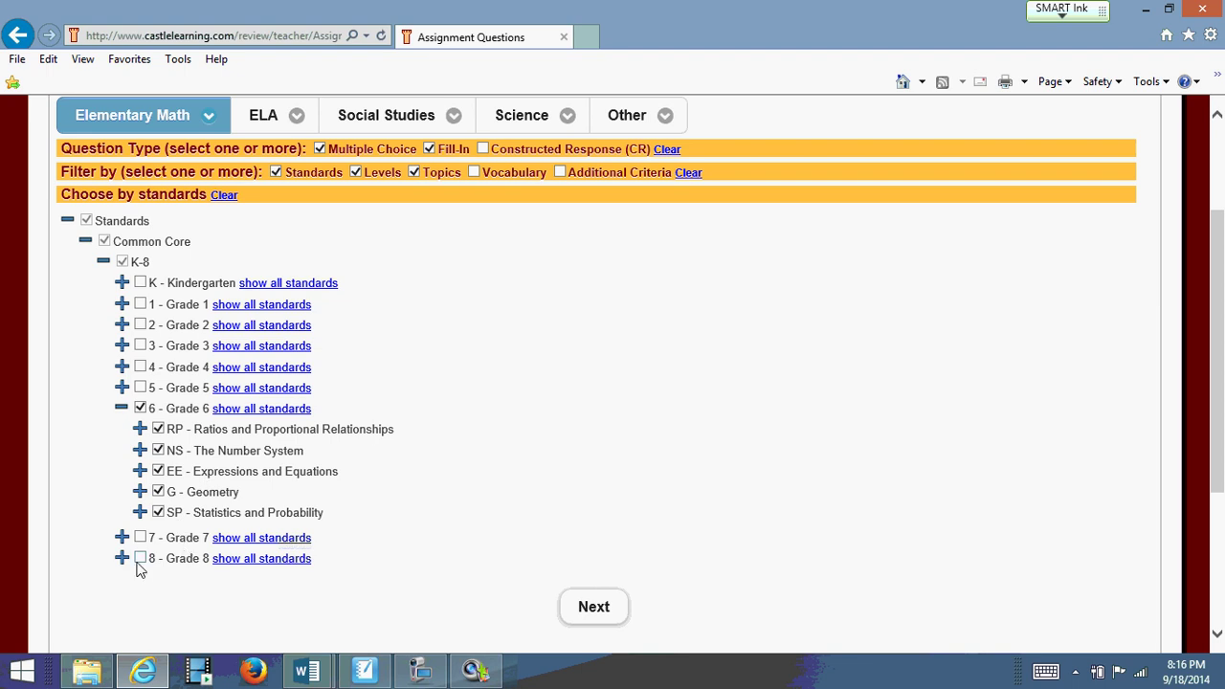
pyautogui.click(588, 600)
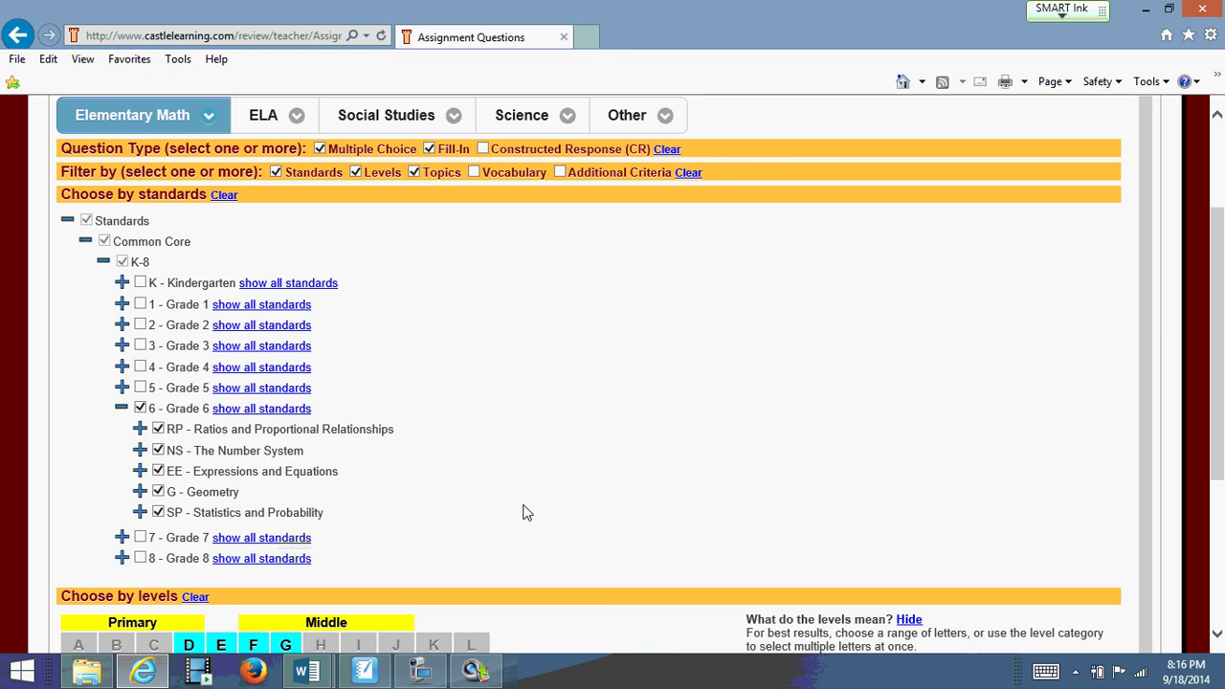
pyautogui.scroll(-3, 522, 512)
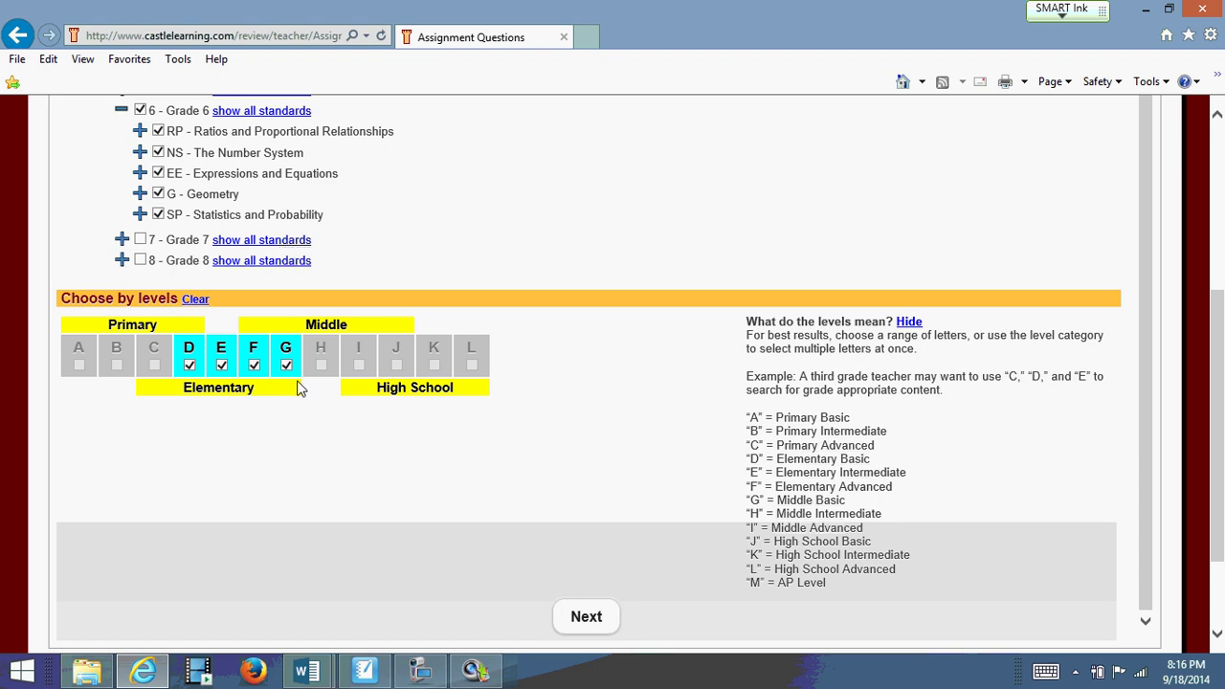
pyautogui.click(586, 616)
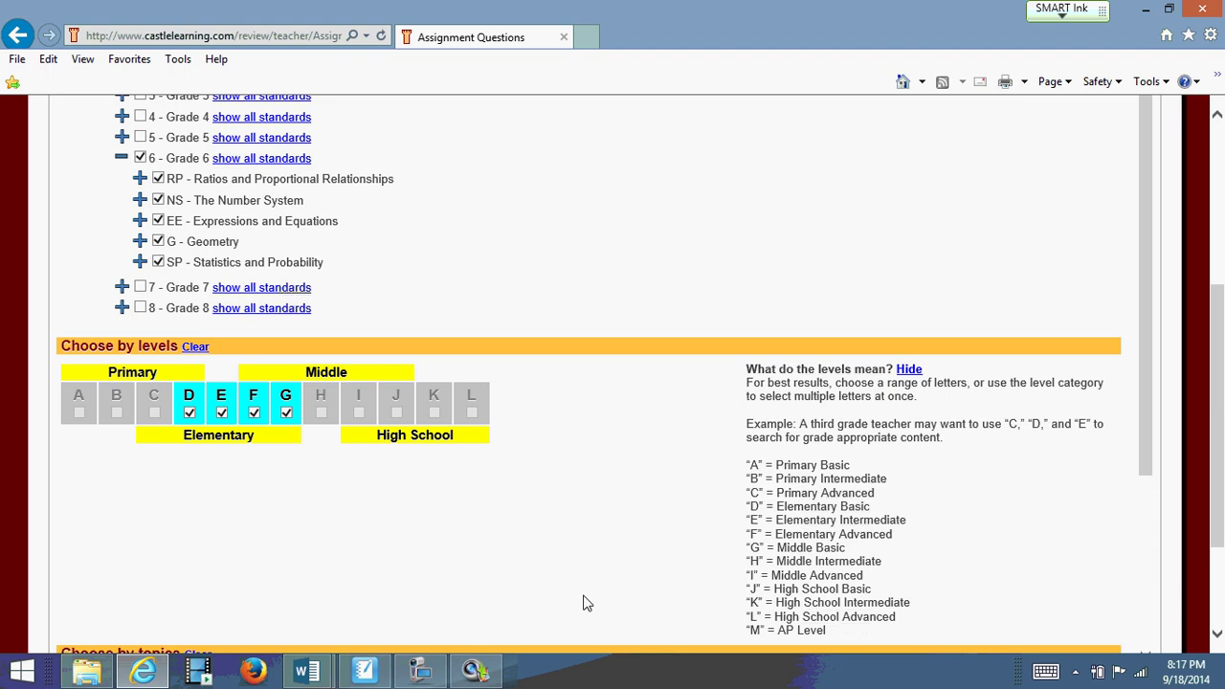
pyautogui.scroll(-5, 585, 603)
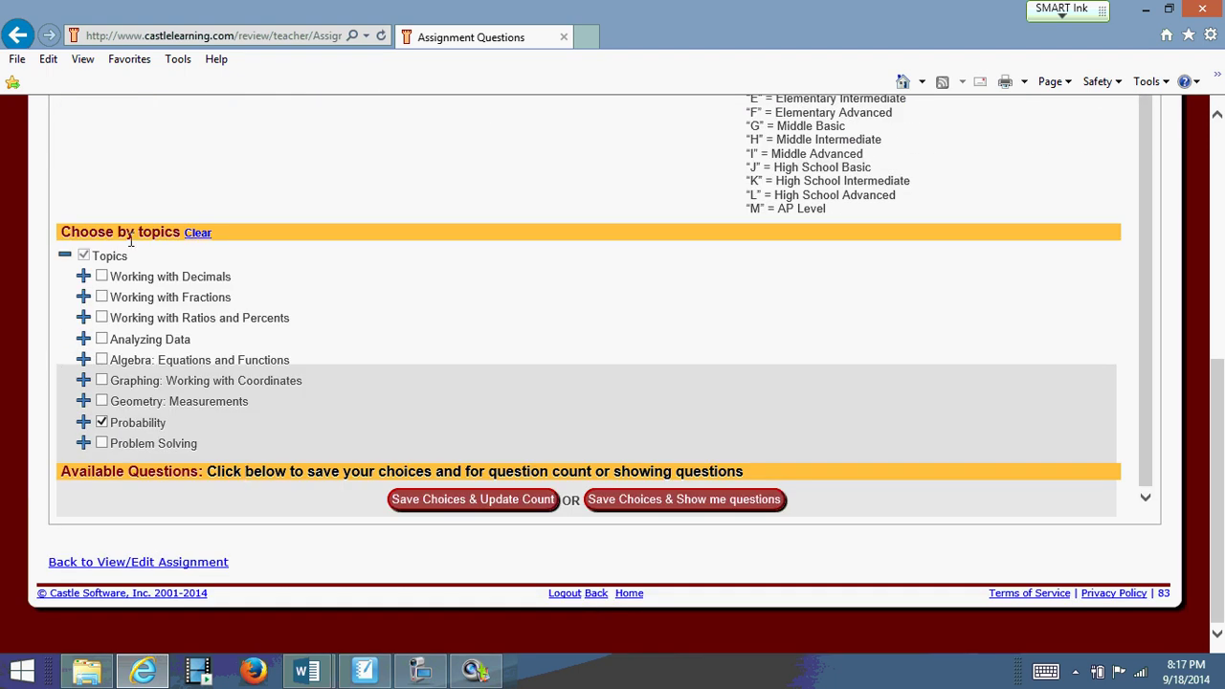
# - Expand the Working with Decimals and Algebra: Equations and Functions topics to show their subtopics
pyautogui.click(85, 276)
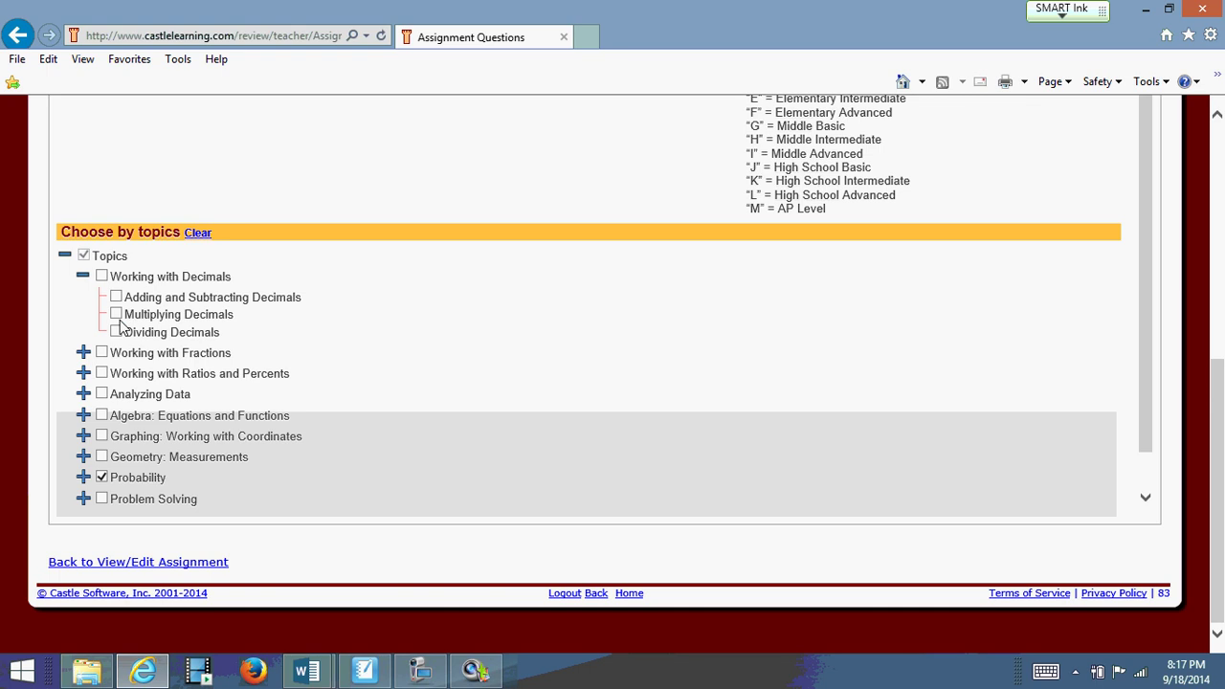
pyautogui.click(82, 276)
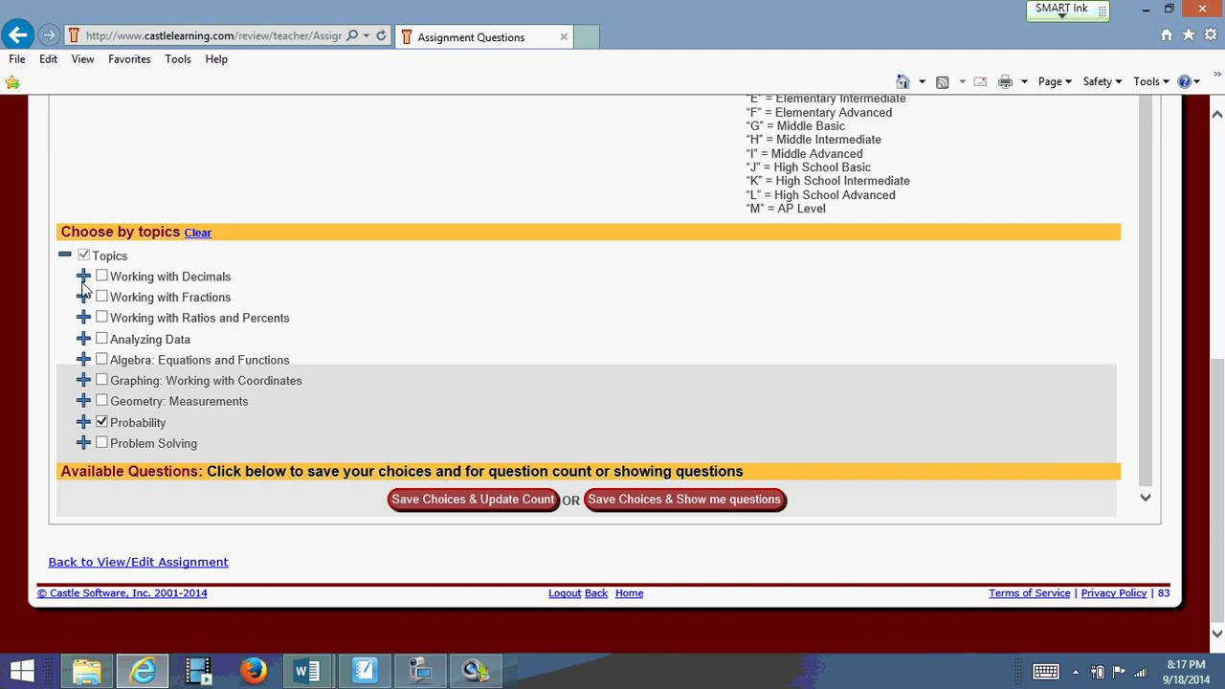
pyautogui.click(83, 360)
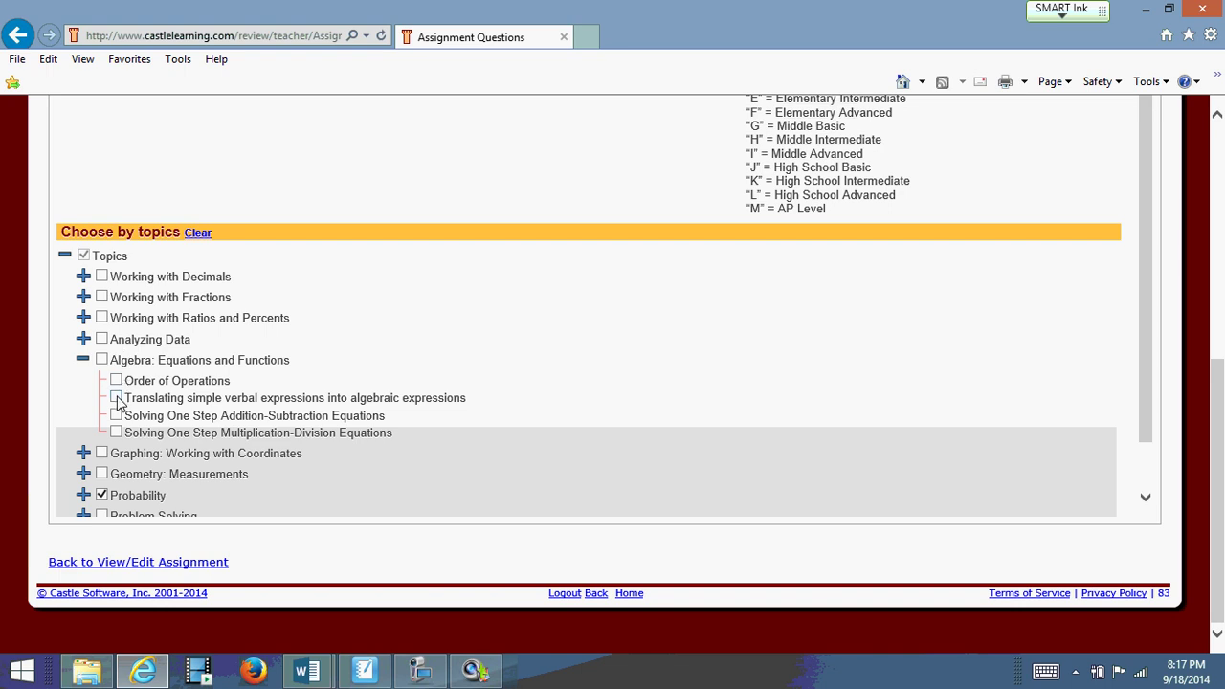
pyautogui.scroll(1, 118, 402)
pyautogui.scroll(-2, 118, 402)
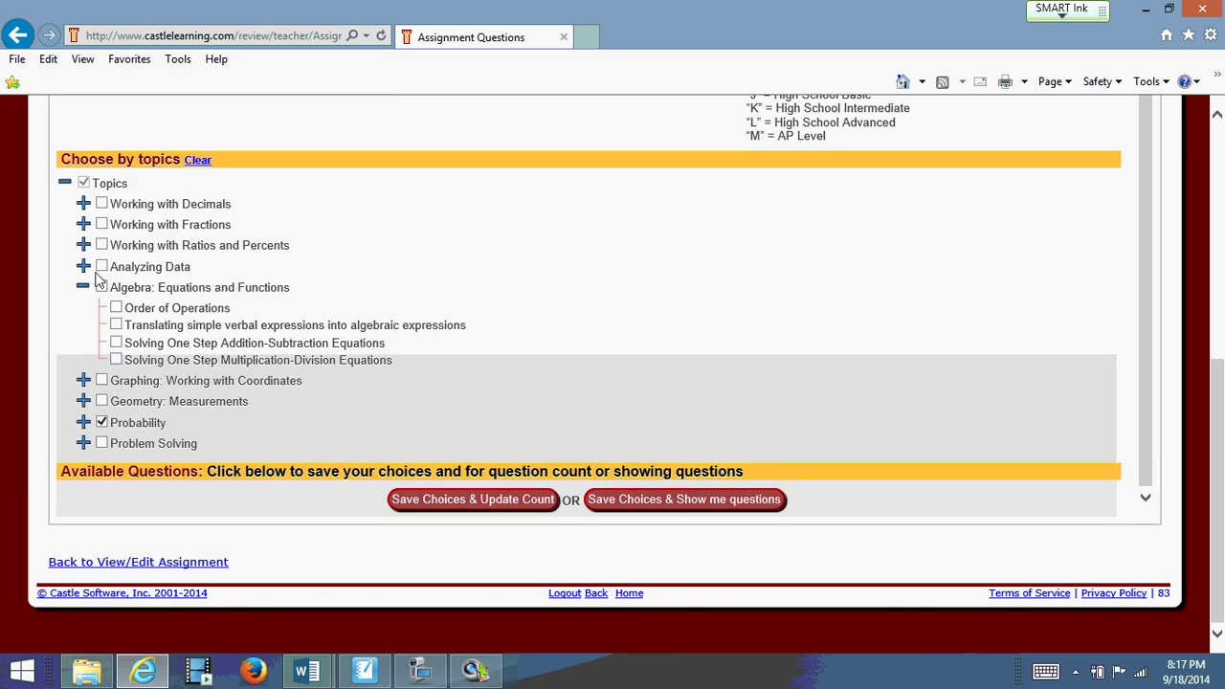
pyautogui.click(84, 205)
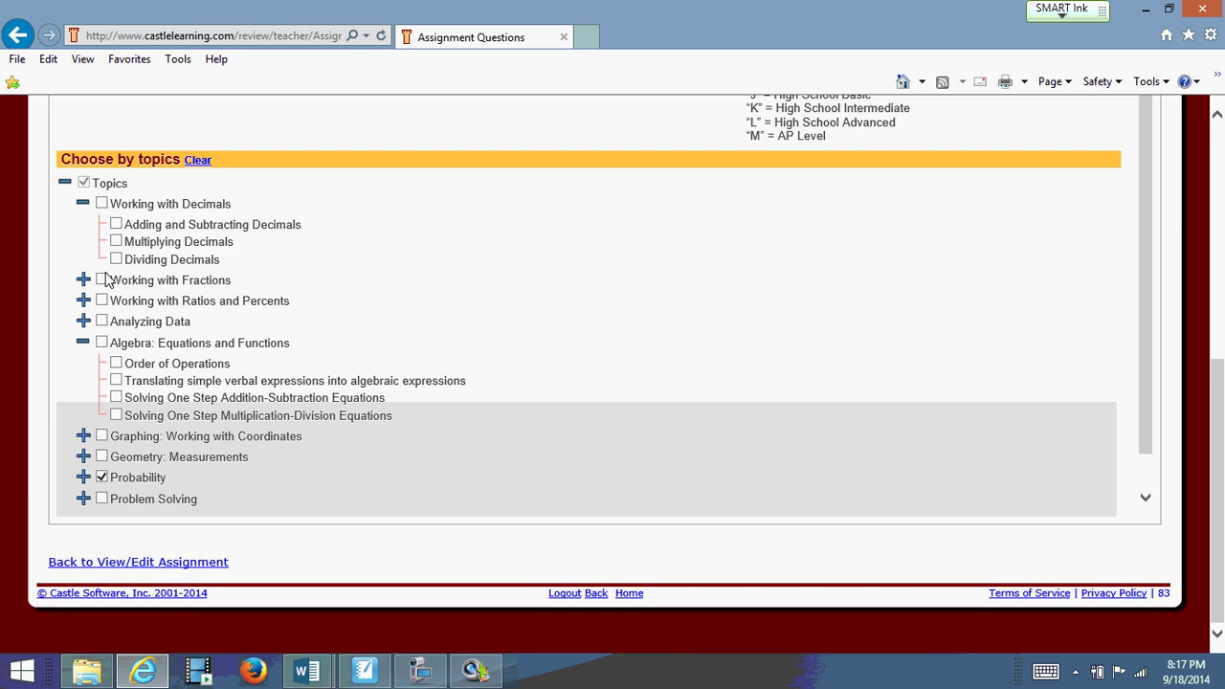
pyautogui.scroll(6, 107, 278)
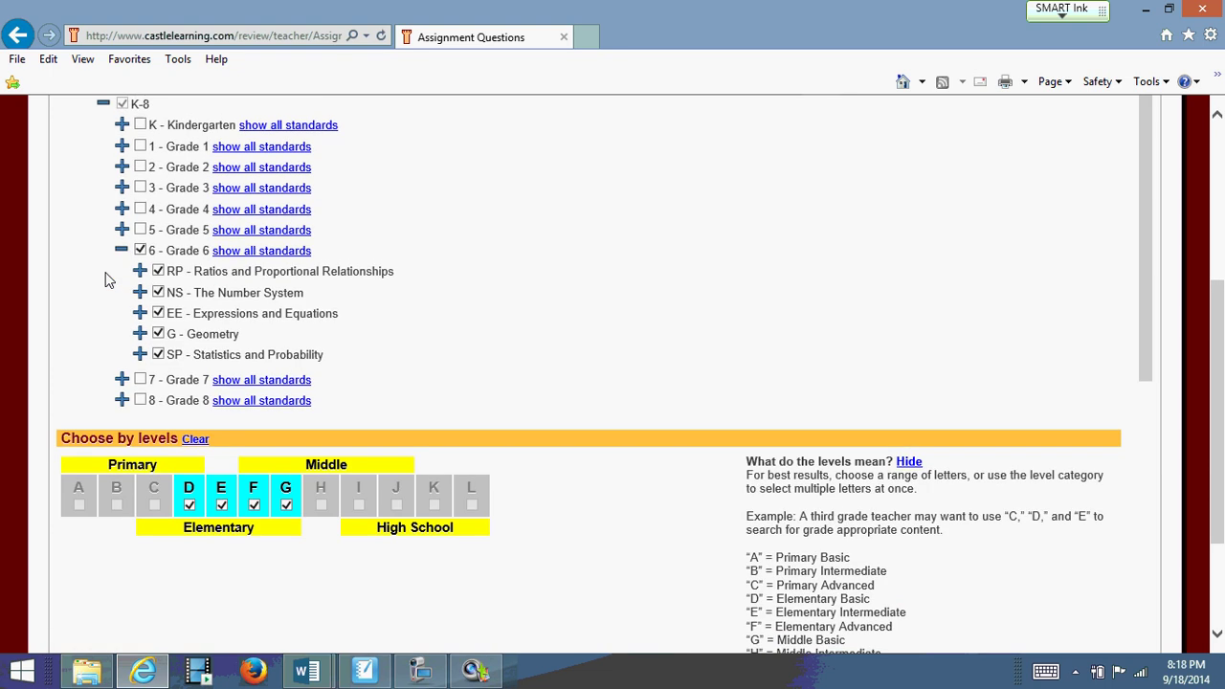
# - Add Grade 7 Number System standard 7.NS.1, then continue past standards and levels
pyautogui.click(123, 380)
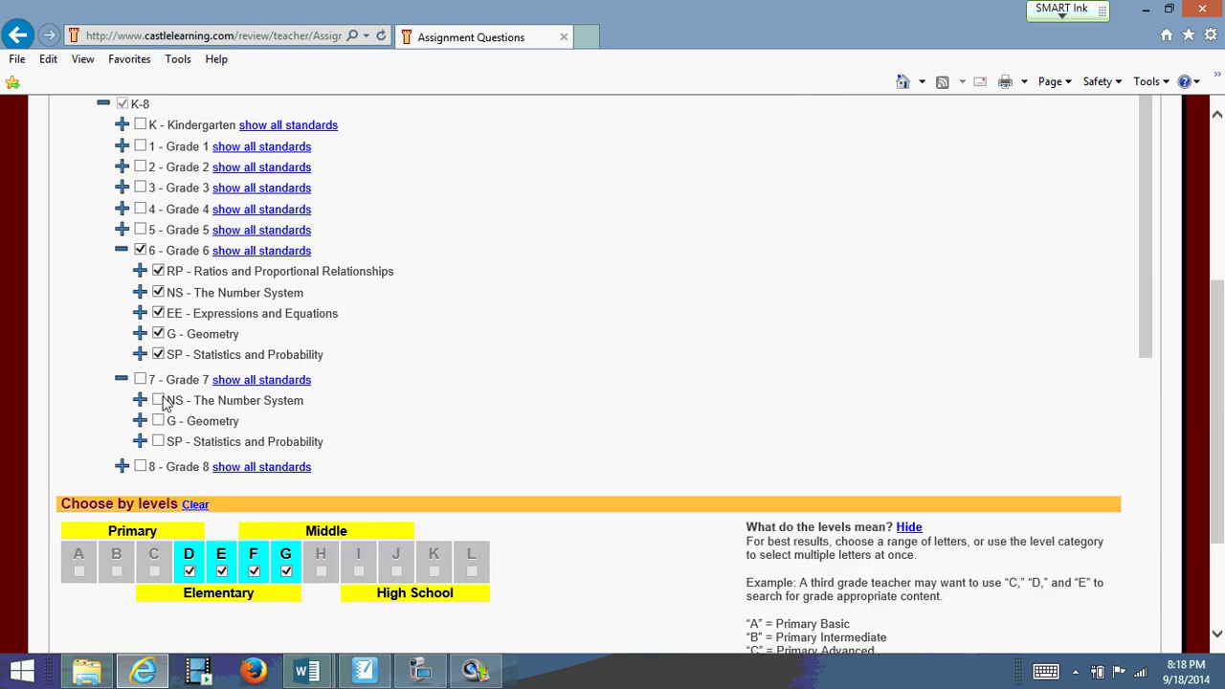
pyautogui.click(140, 400)
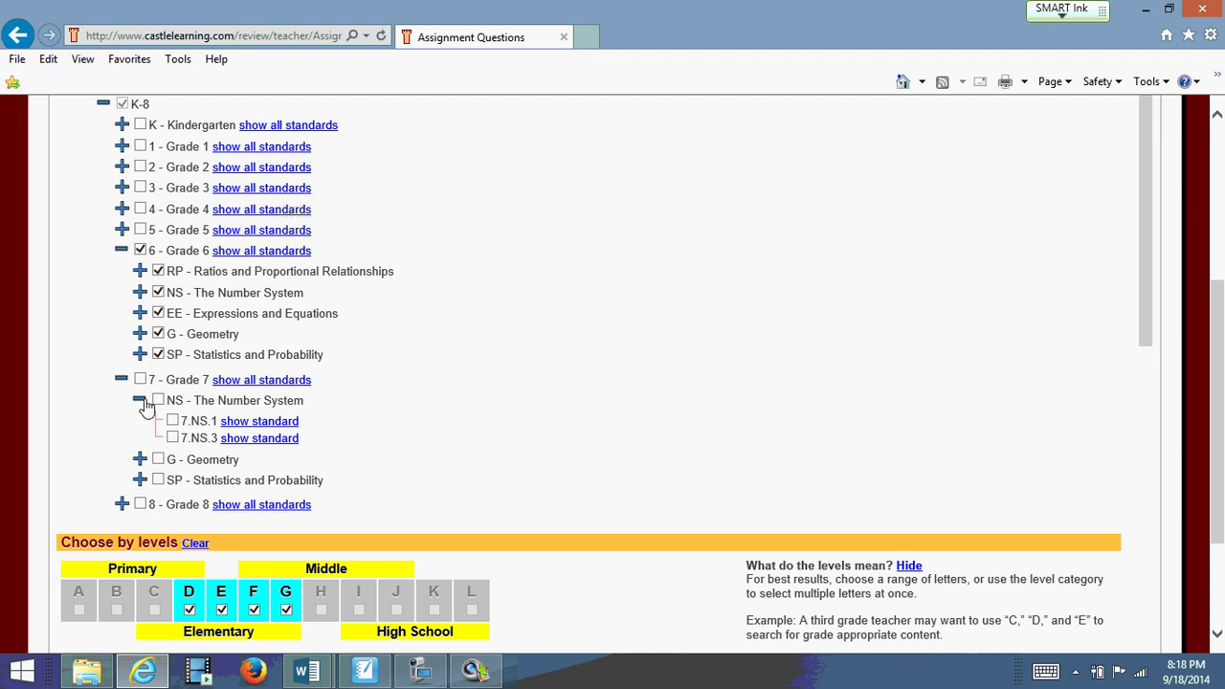
pyautogui.click(172, 421)
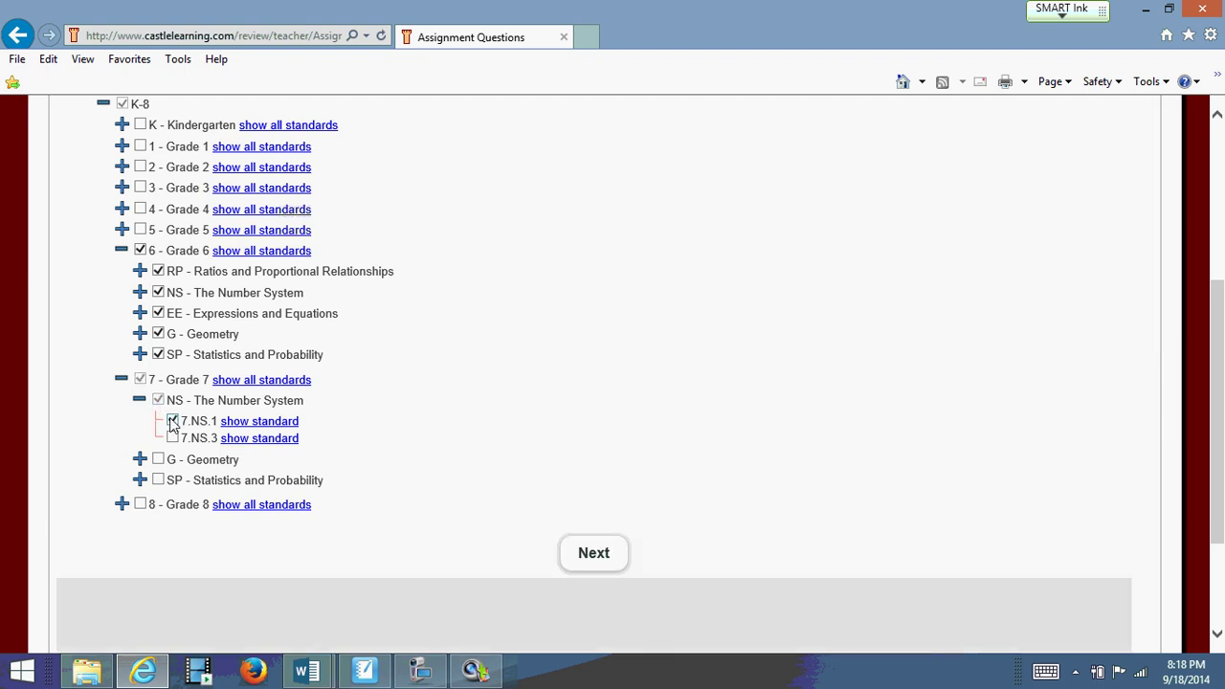
pyautogui.scroll(-3, 172, 424)
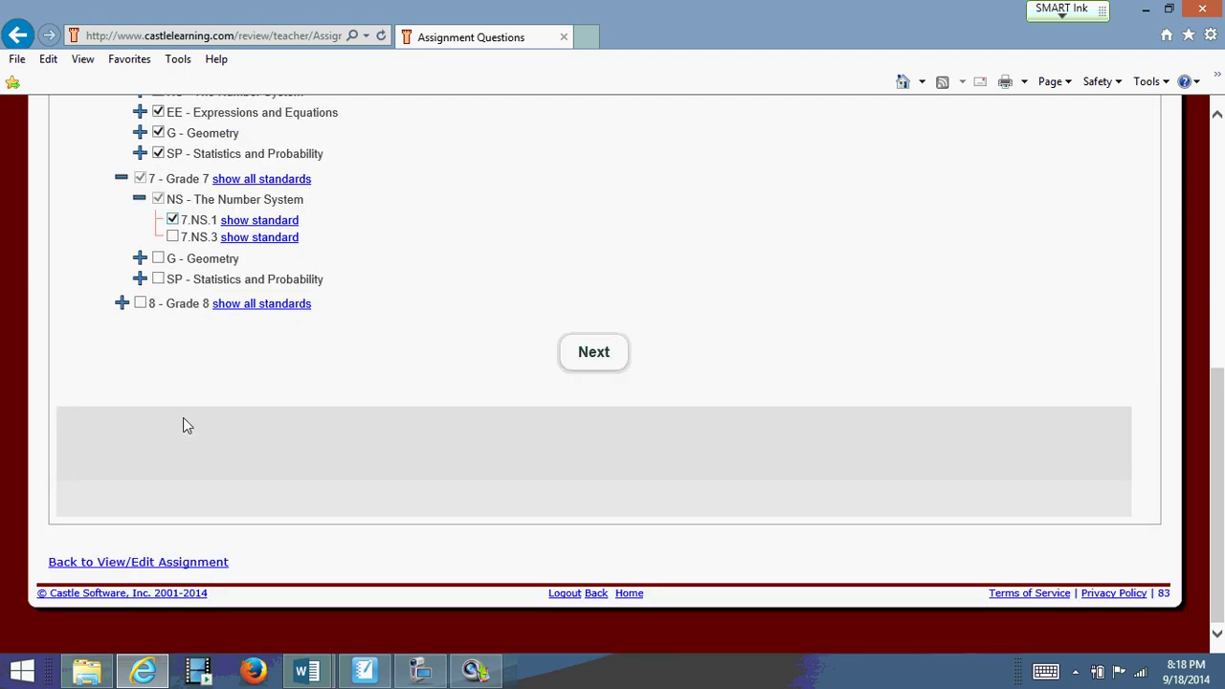
pyautogui.click(592, 368)
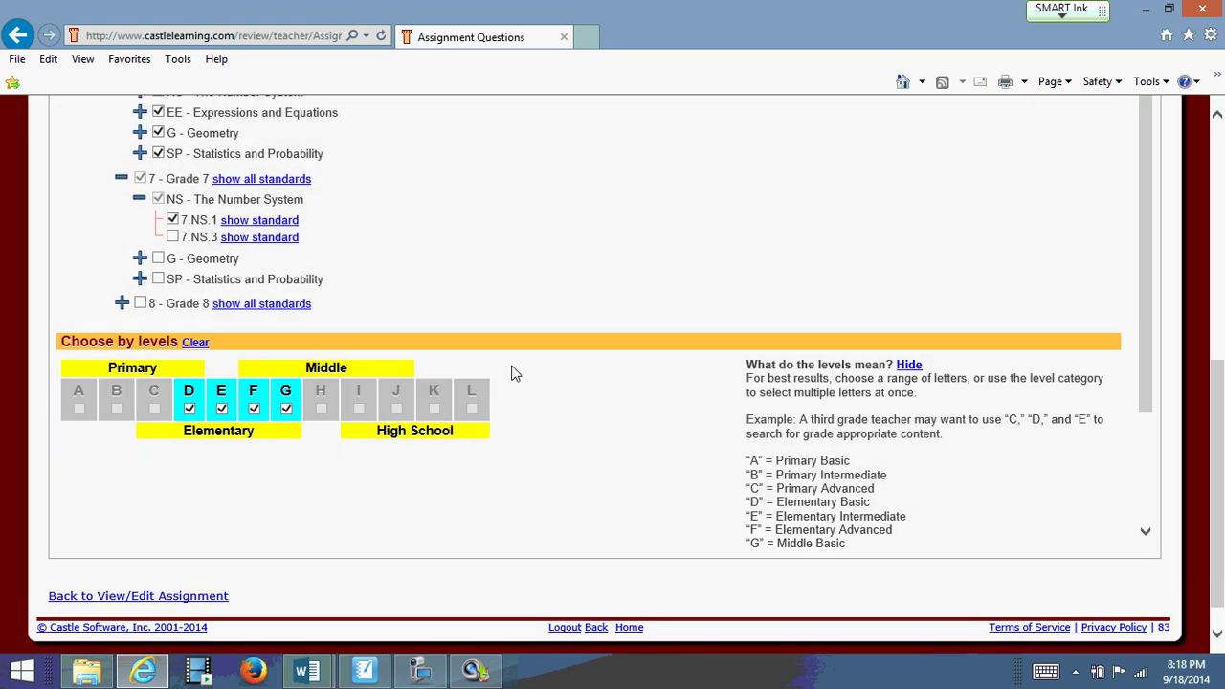
pyautogui.scroll(-2, 315, 376)
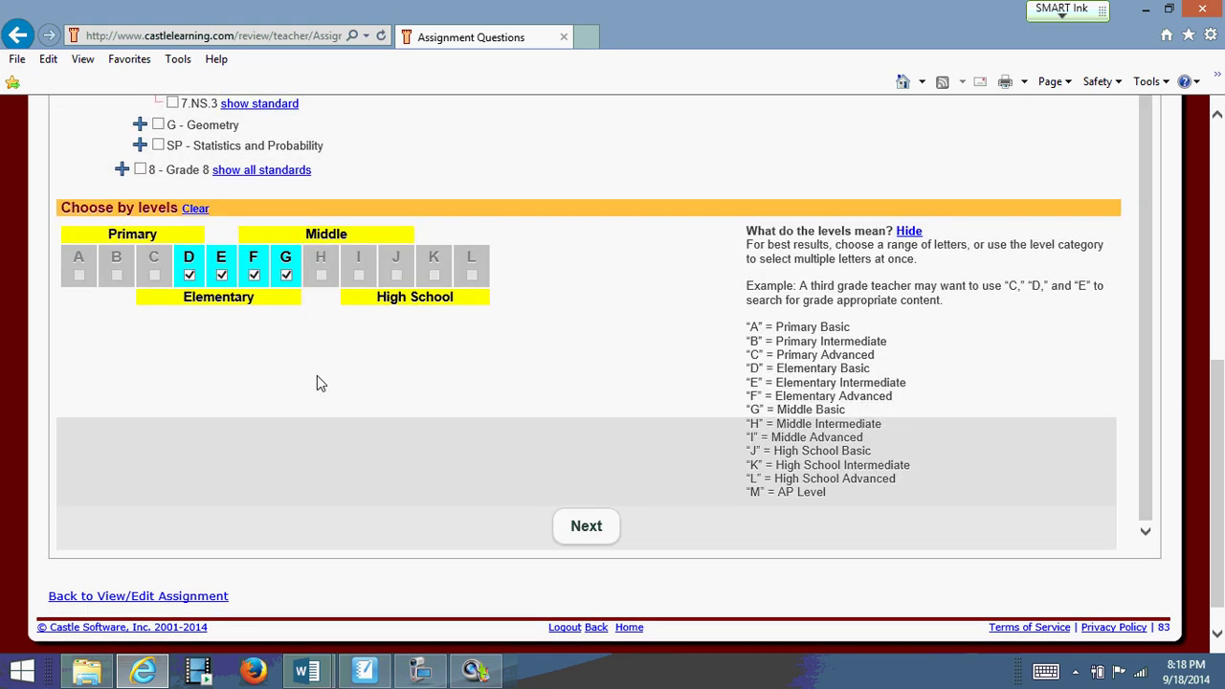
pyautogui.click(588, 529)
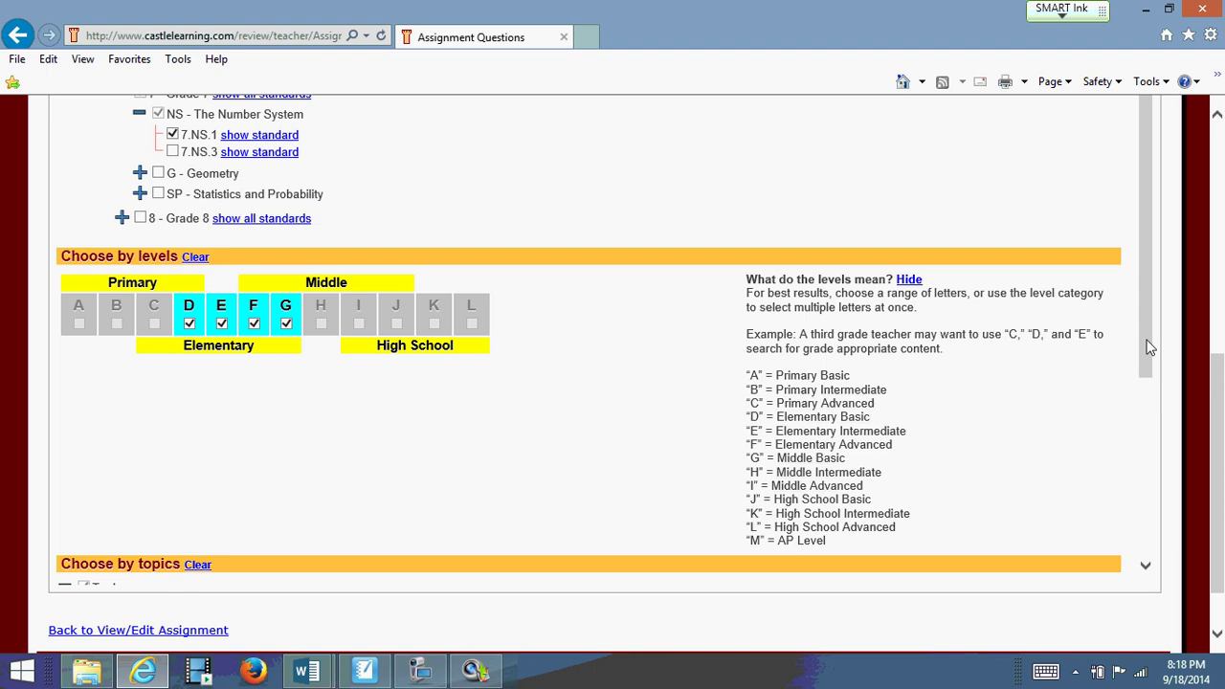
# - Expand the Algebra: Equations and Functions topic to show its four subtopics
pyautogui.moveTo(1150, 347); pyautogui.dragTo(1146, 558)
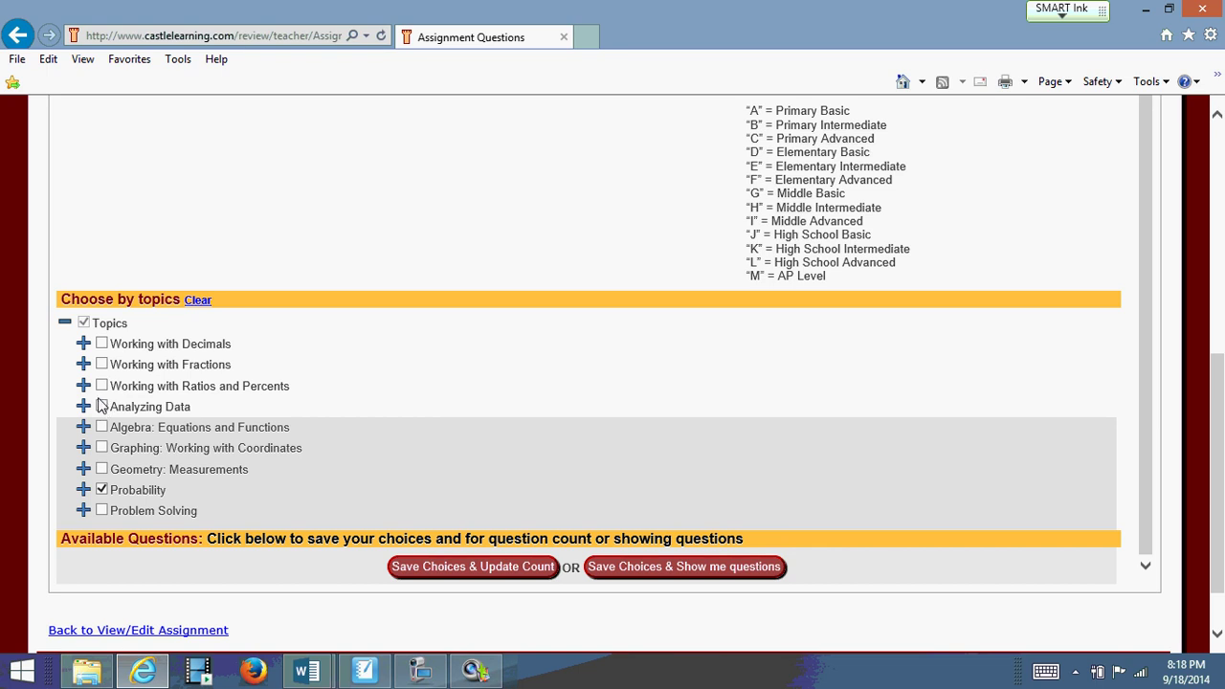
pyautogui.click(82, 428)
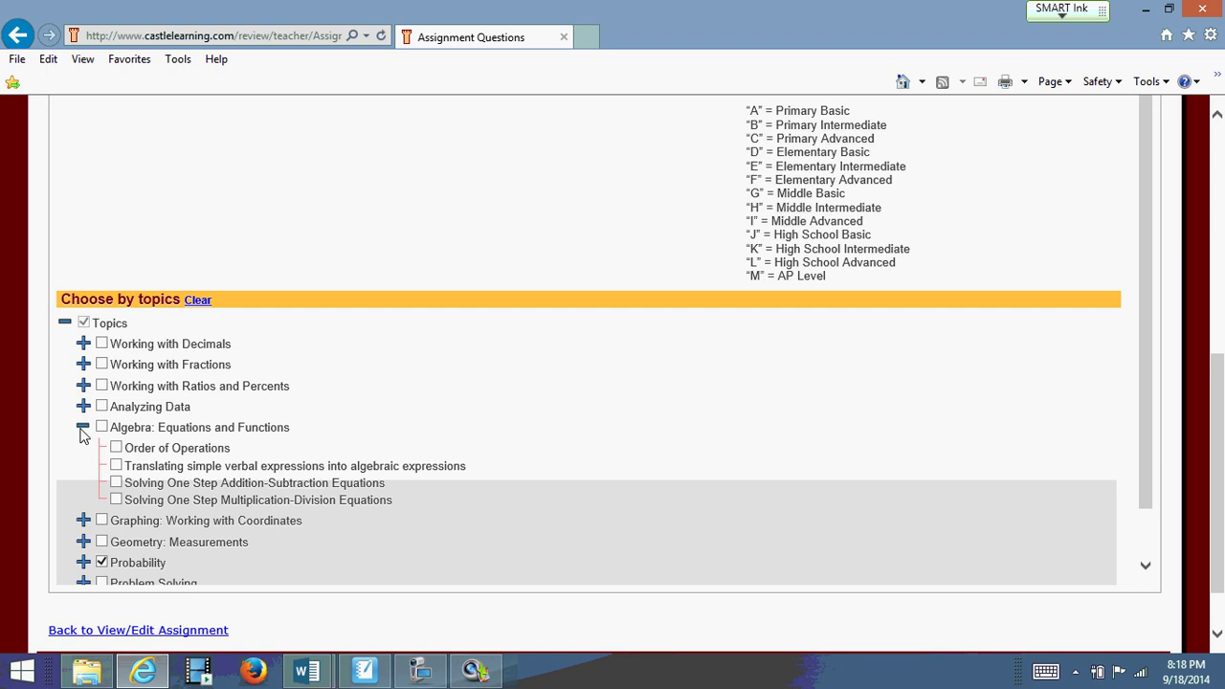
pyautogui.scroll(10, 82, 436)
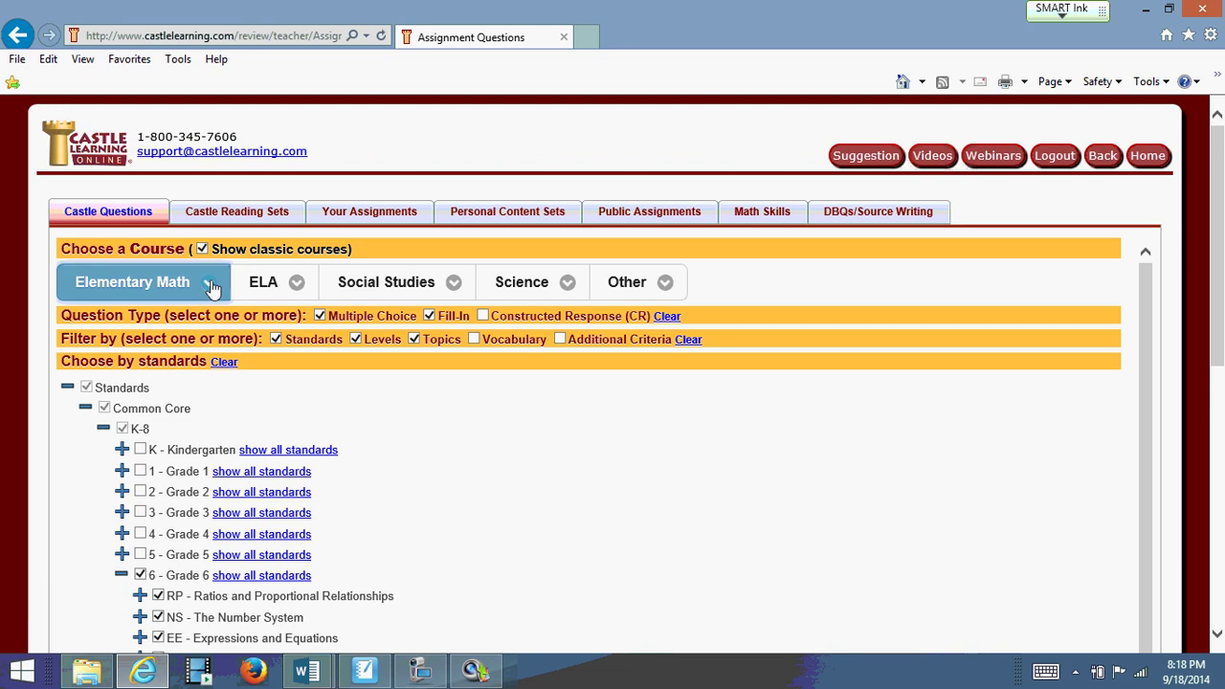
# - Change the question search course from Elementary Math to Intermediate Math
pyautogui.click(210, 284)
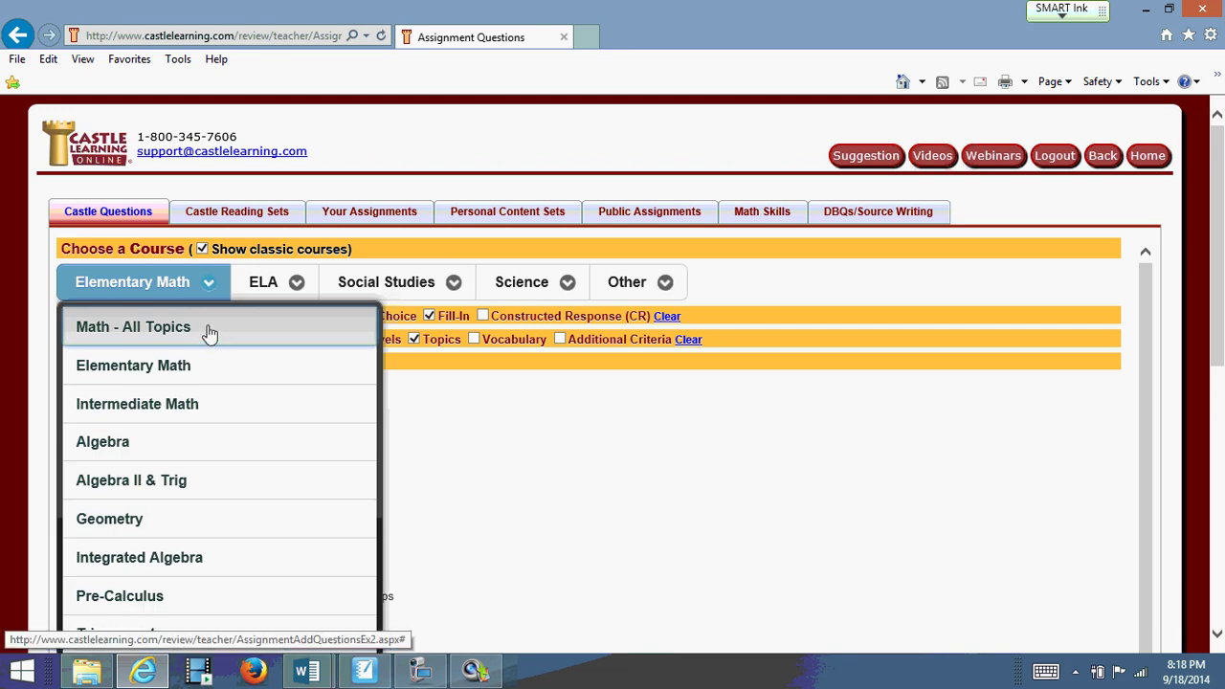
pyautogui.click(217, 407)
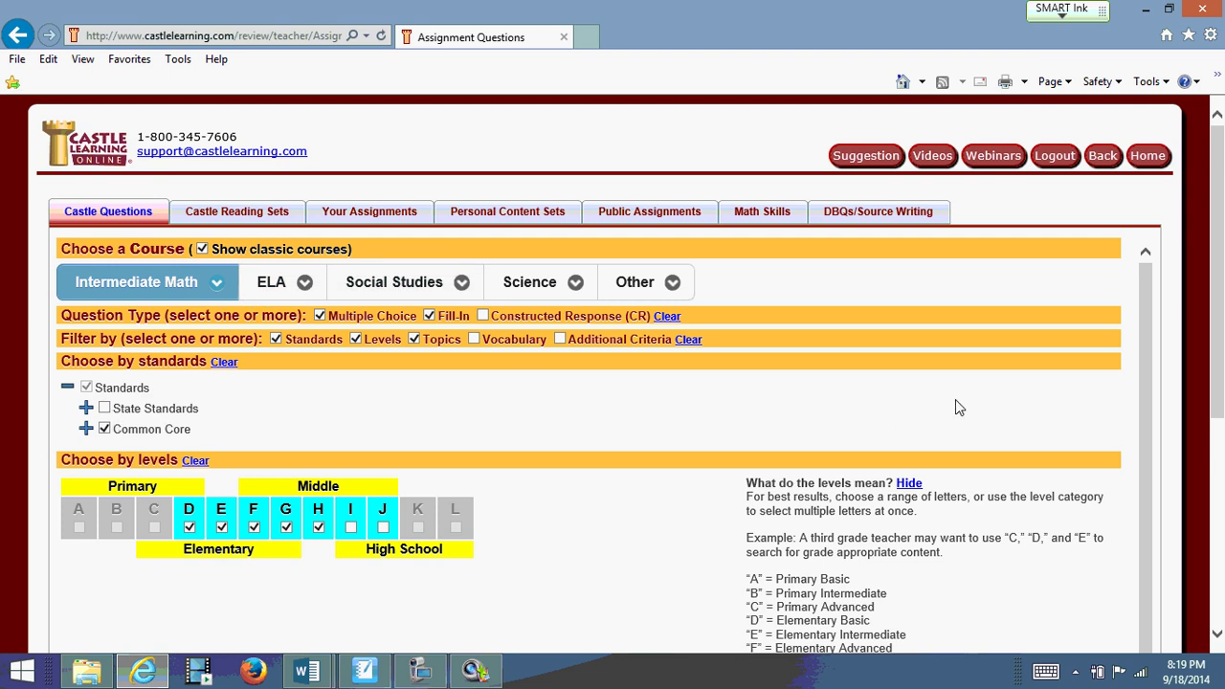
# - Clear all topics, then check Integers and Signs, Adding and Subtracting, and Multiplying and Dividing Integers
pyautogui.moveTo(1151, 354); pyautogui.dragTo(1152, 507)
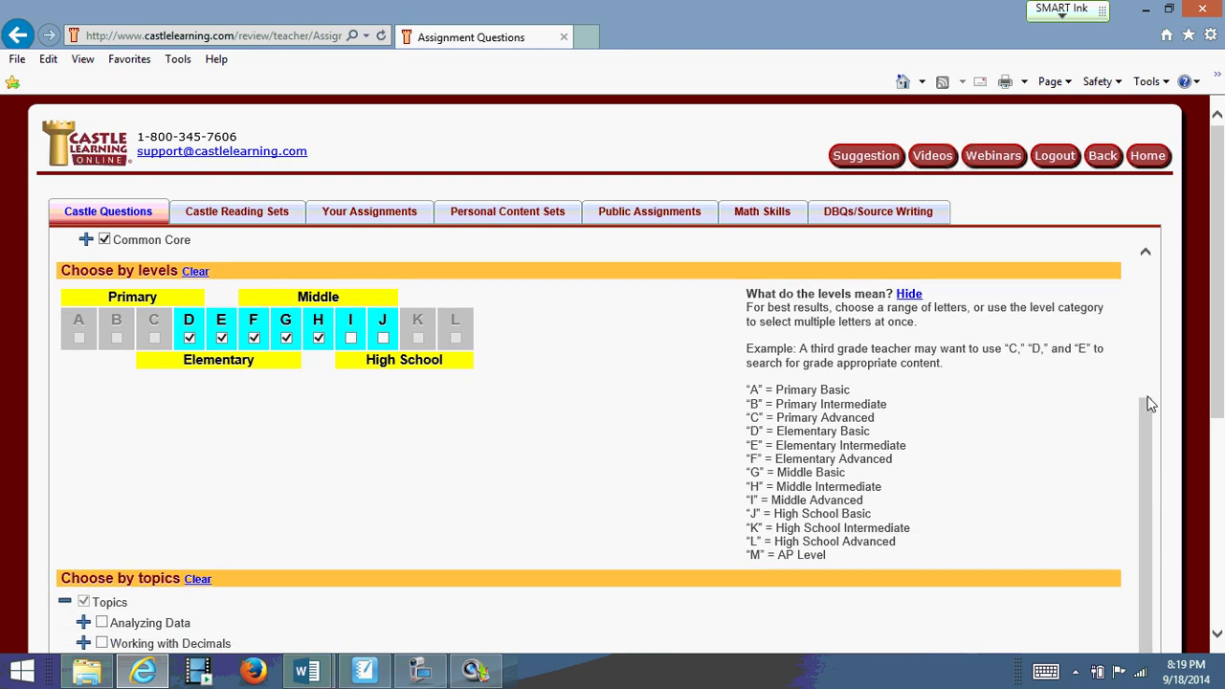
pyautogui.scroll(-2, 1148, 402)
pyautogui.scroll(-5, 1157, 394)
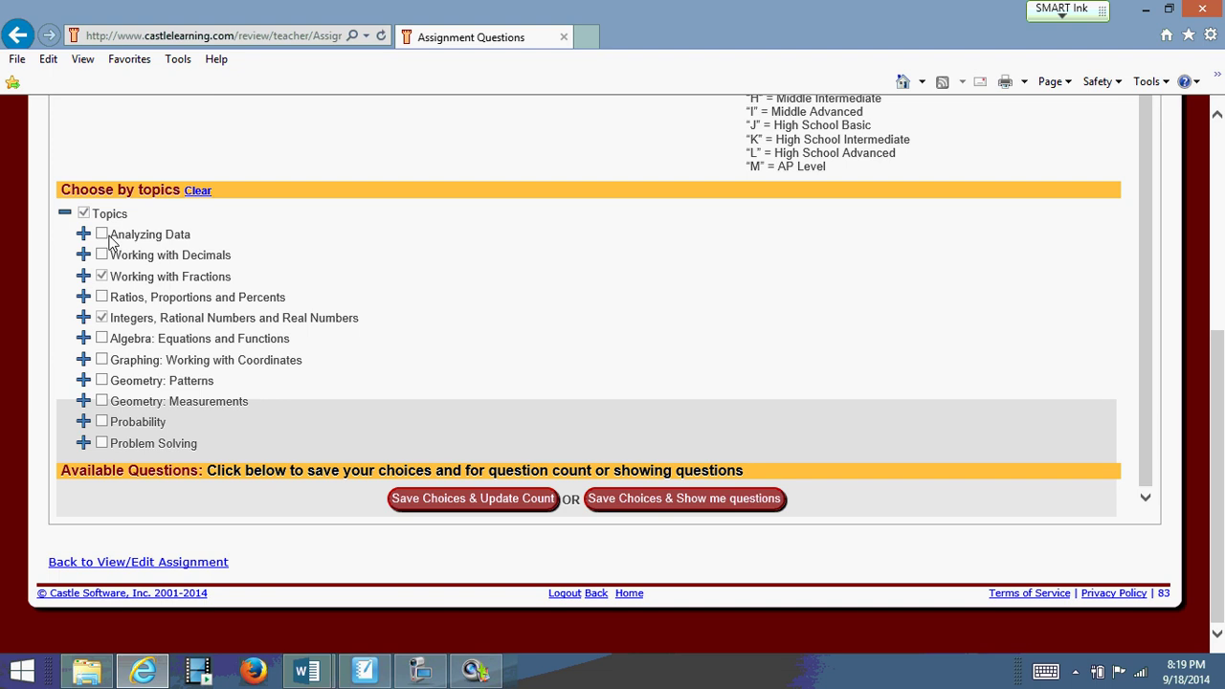
pyautogui.click(83, 213)
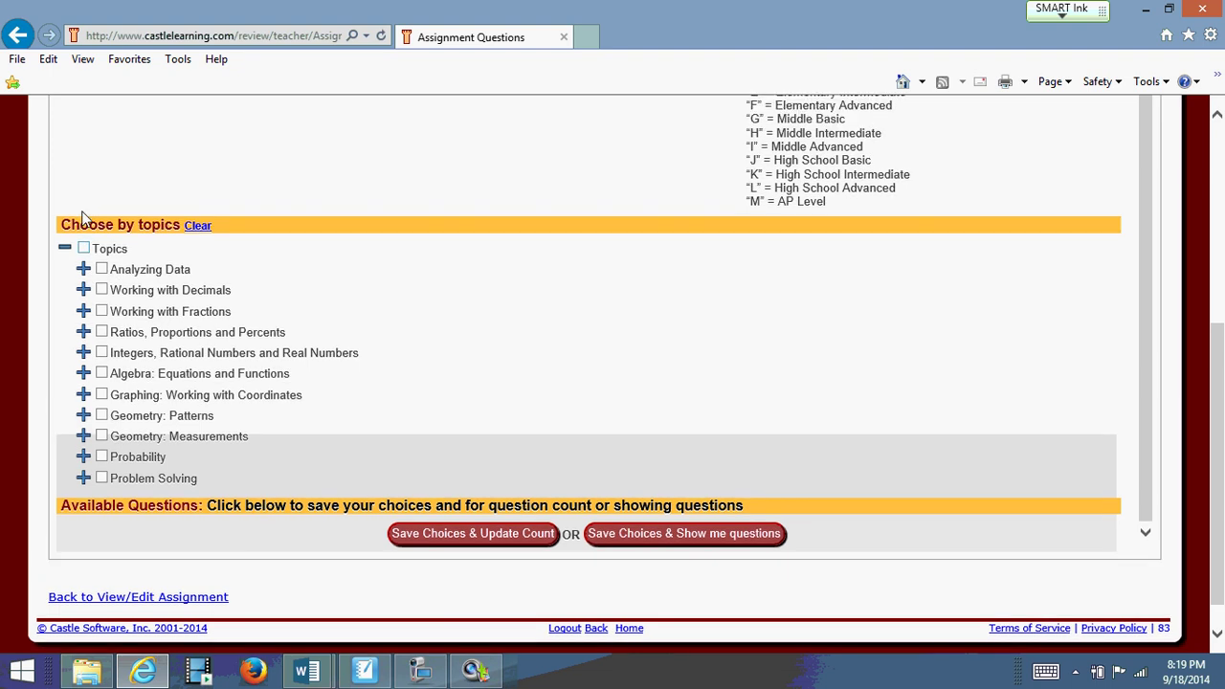
pyautogui.click(83, 353)
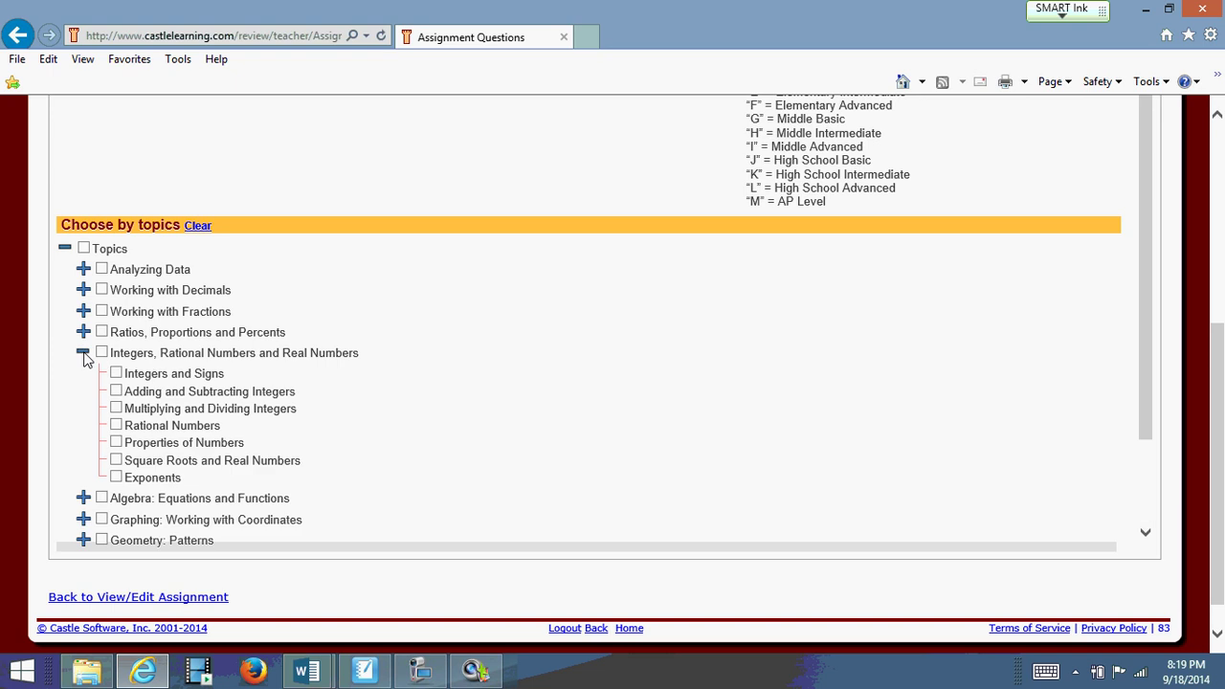
pyautogui.click(116, 373)
pyautogui.click(116, 392)
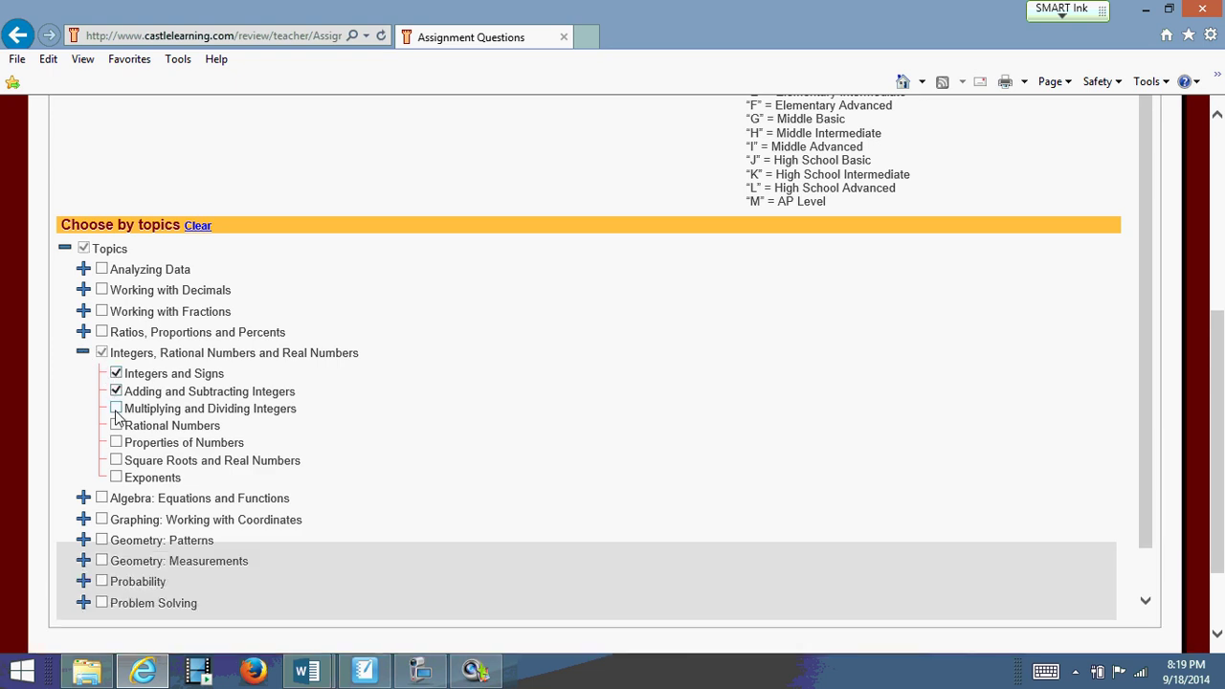
pyautogui.click(116, 409)
pyautogui.scroll(-3, 216, 425)
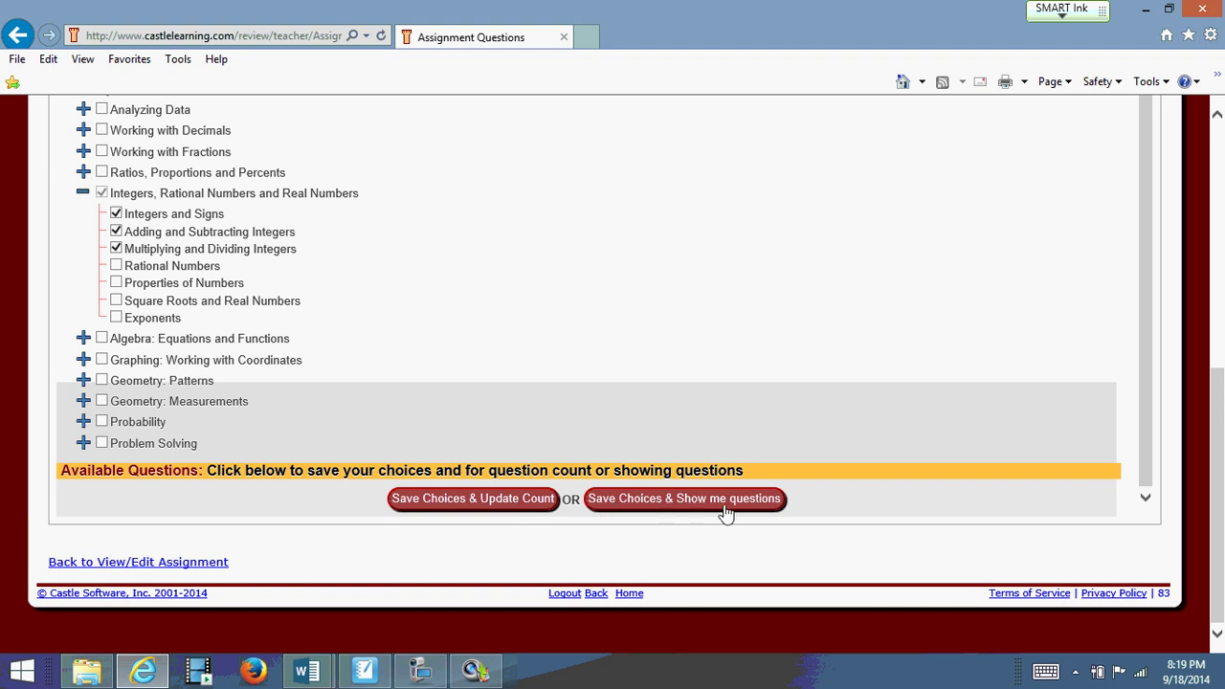
# - Save the filter choices and add 20 randomly selected matching questions to the assignment
pyautogui.click(675, 505)
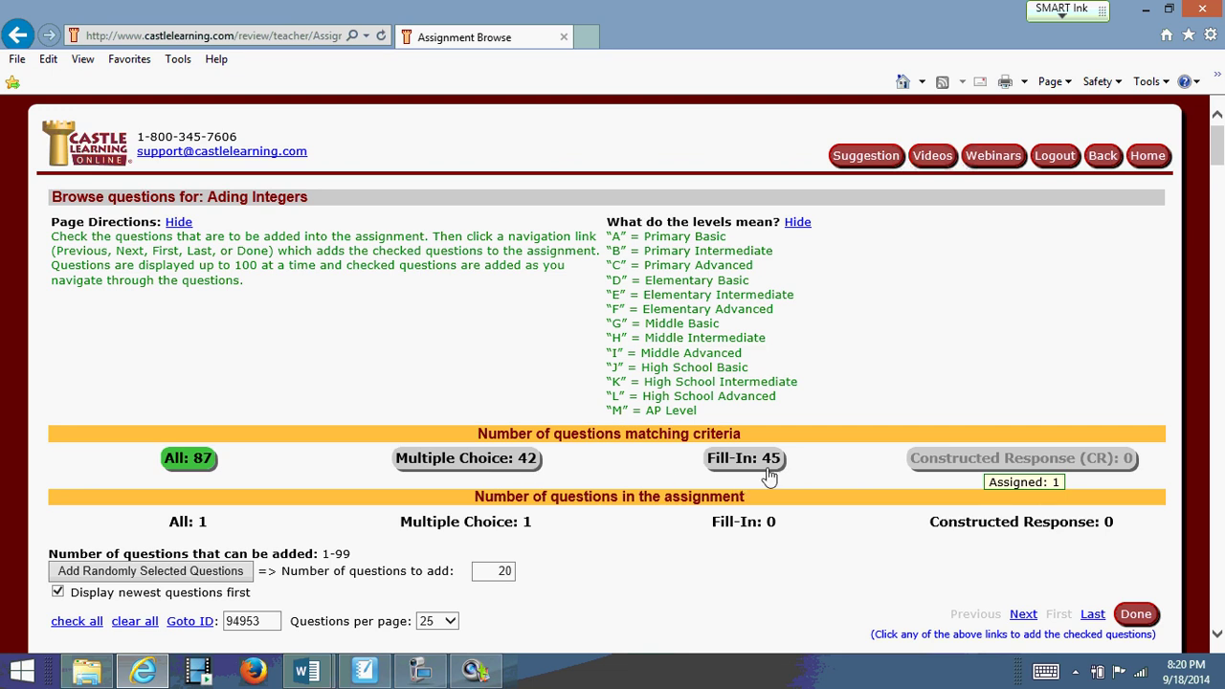
pyautogui.scroll(-3, 423, 490)
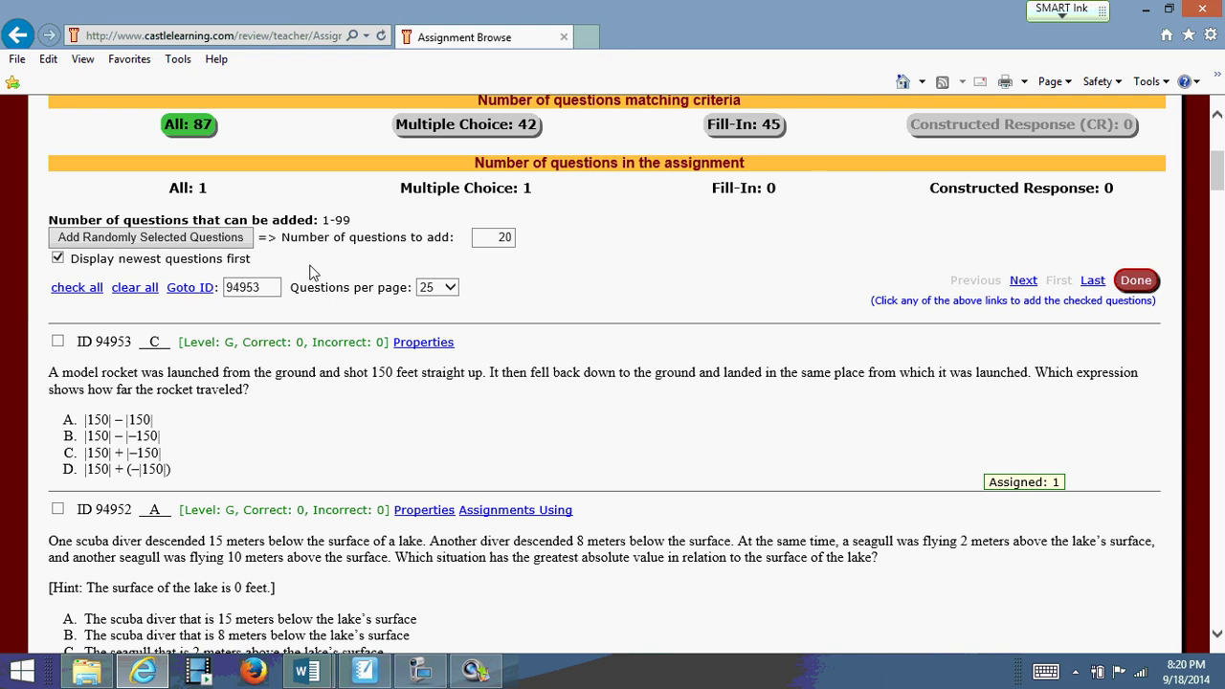
pyautogui.click(218, 240)
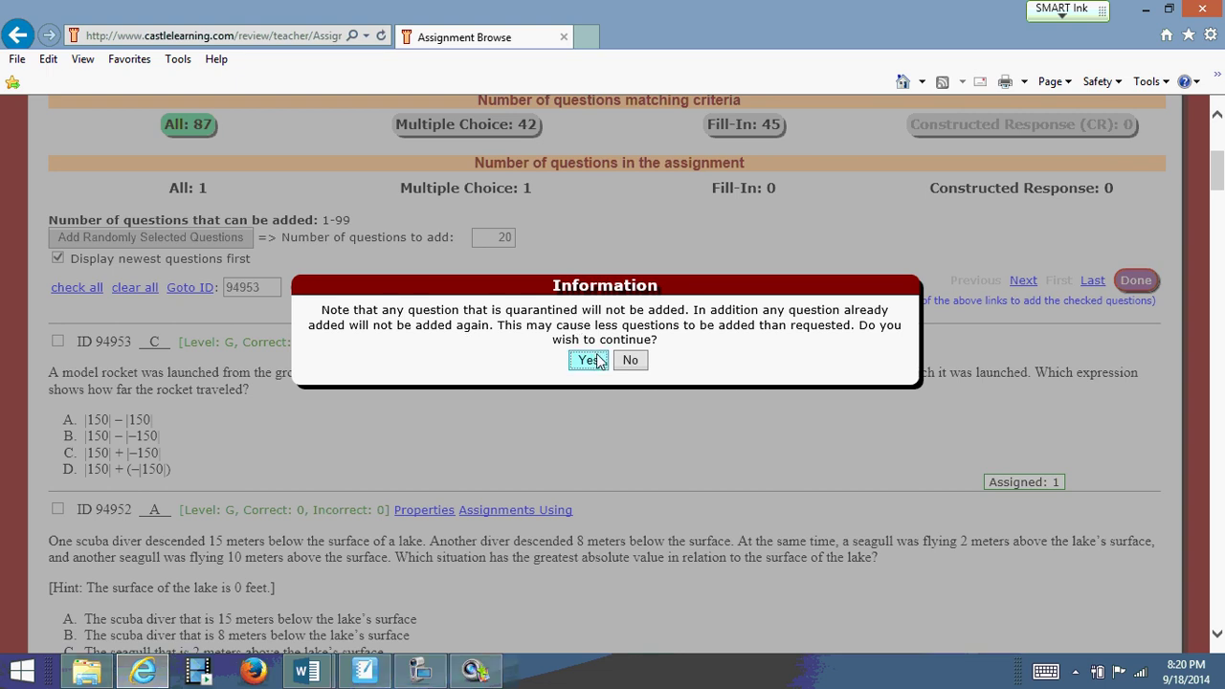
pyautogui.click(590, 360)
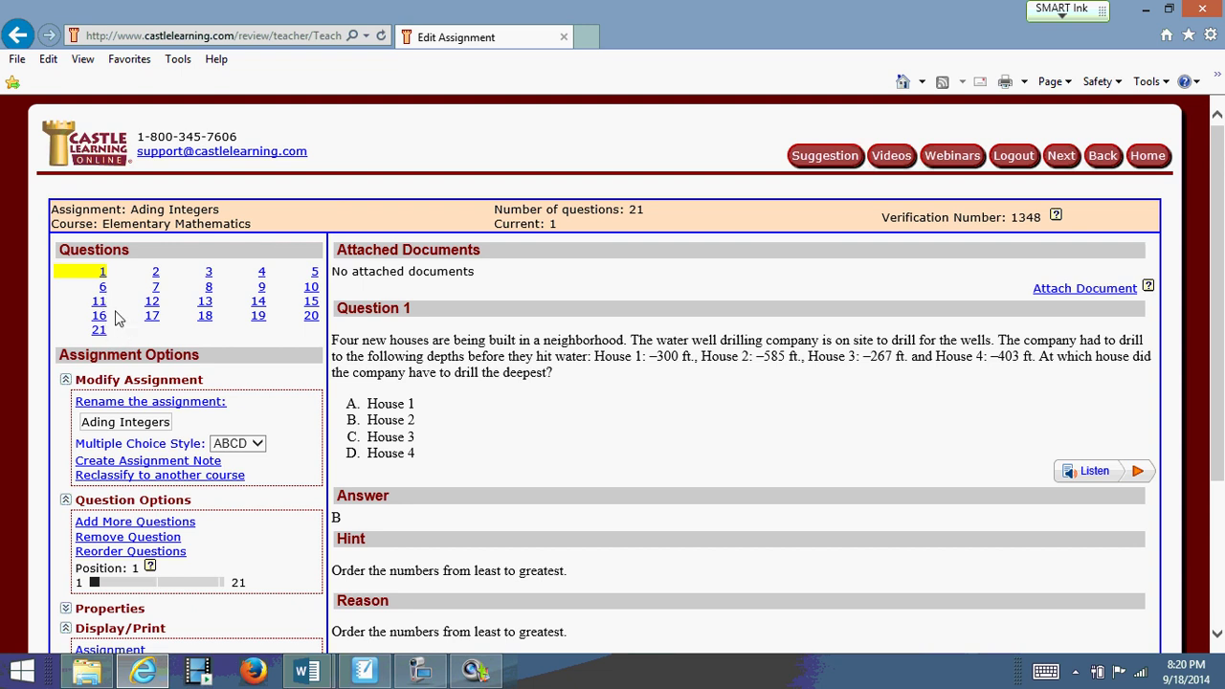
# - Preview assignment questions 6, 11, 16, 2, 7, 12 and 17 in turn
pyautogui.click(102, 292)
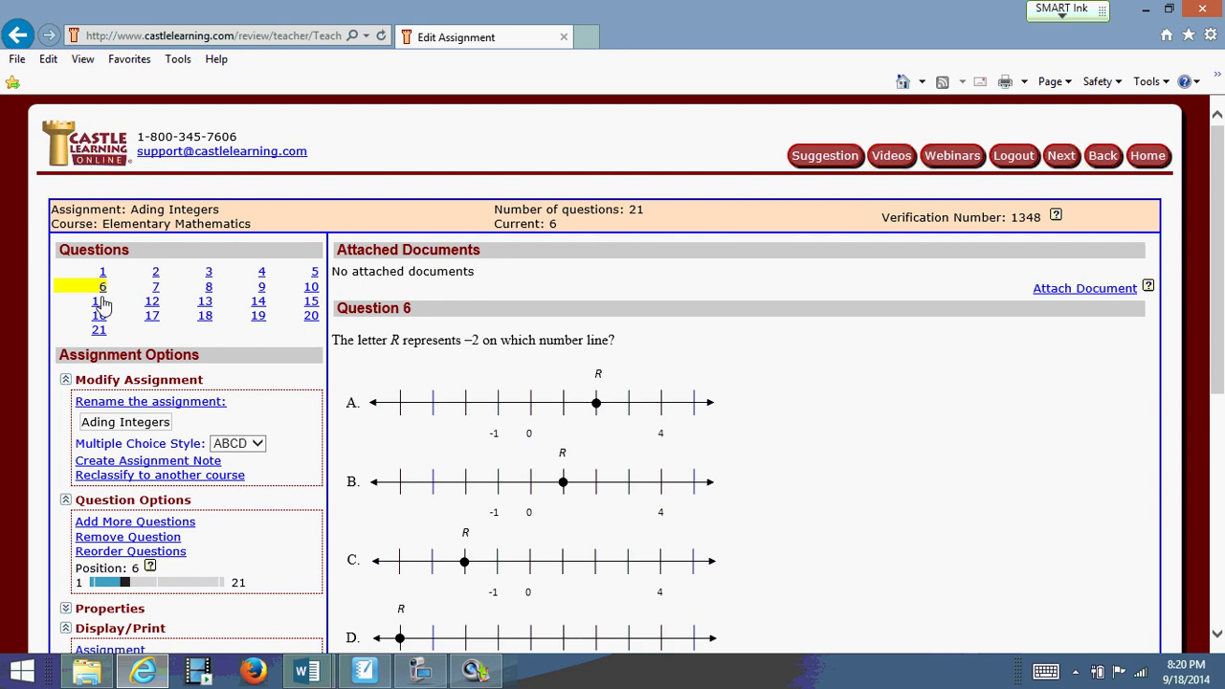
pyautogui.click(101, 303)
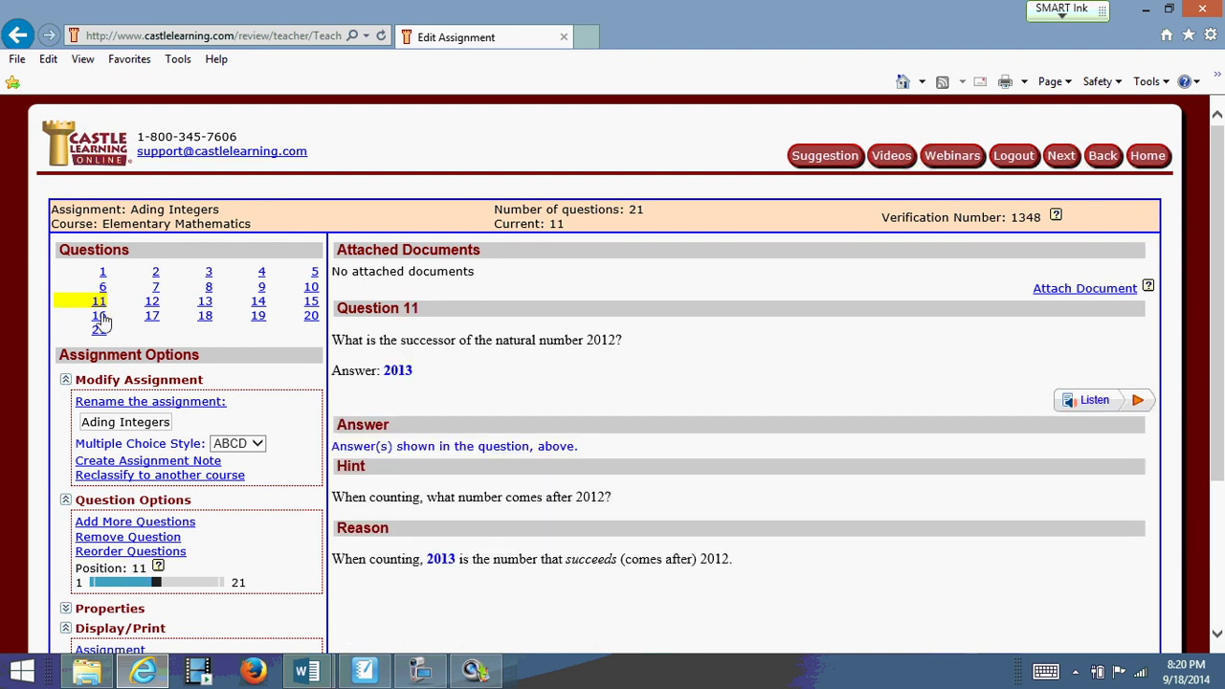
pyautogui.click(100, 316)
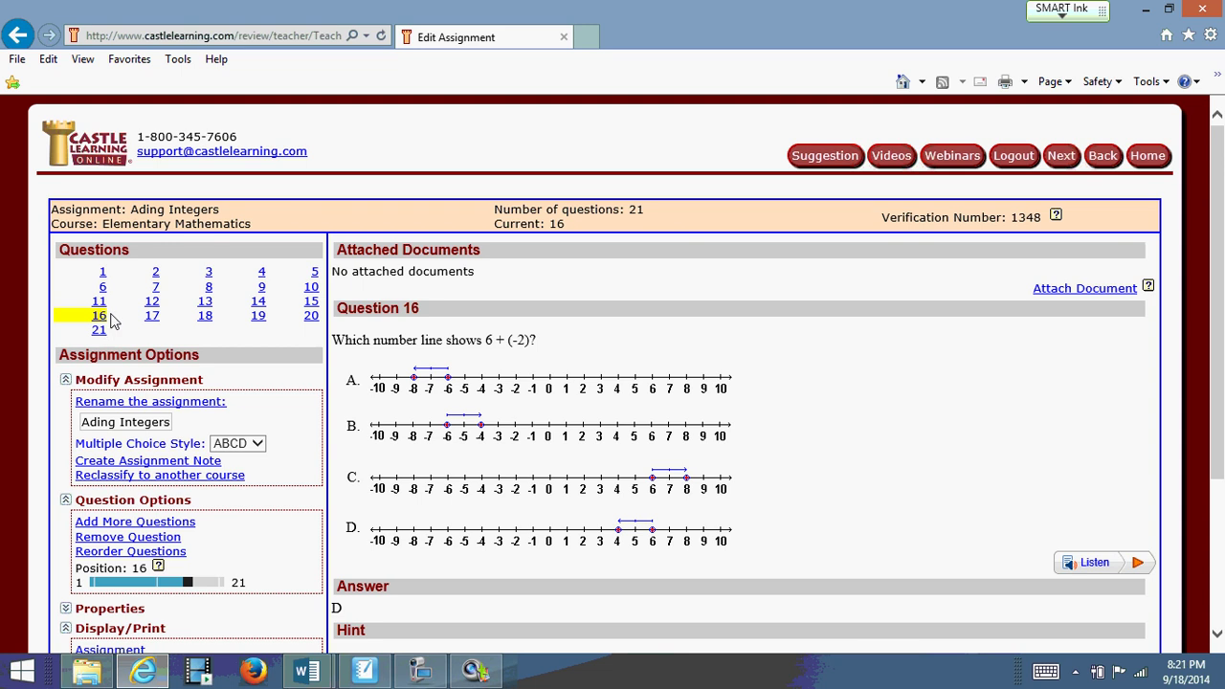
pyautogui.click(156, 275)
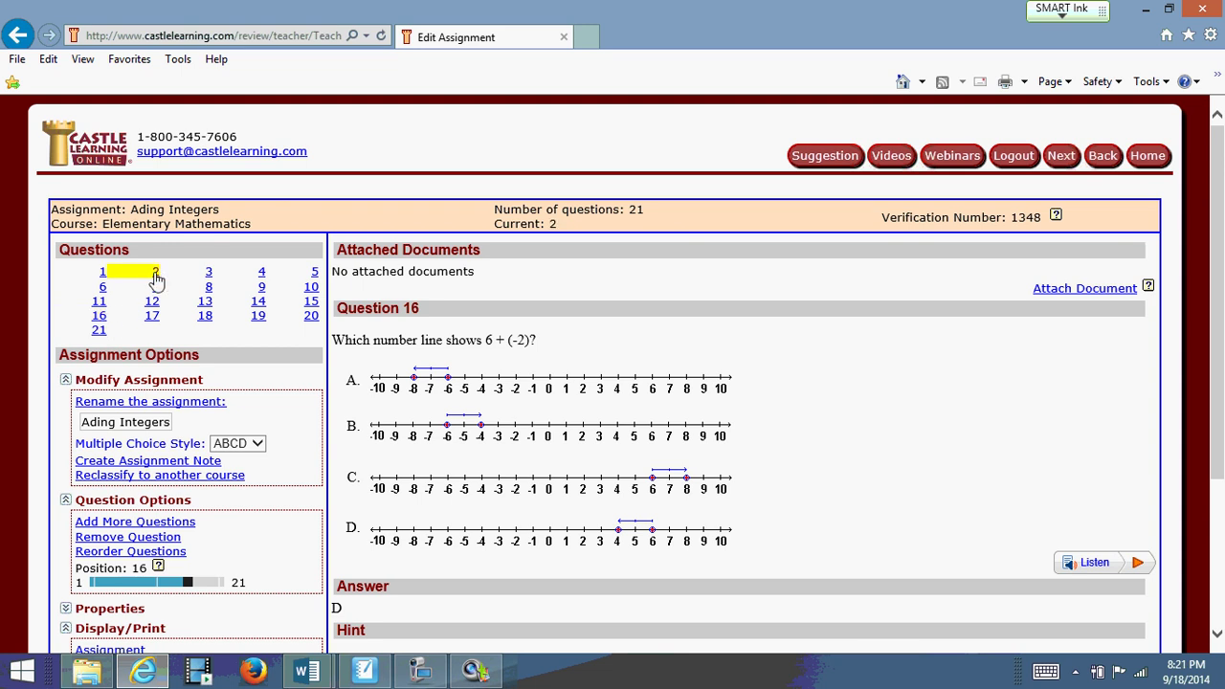
pyautogui.click(156, 289)
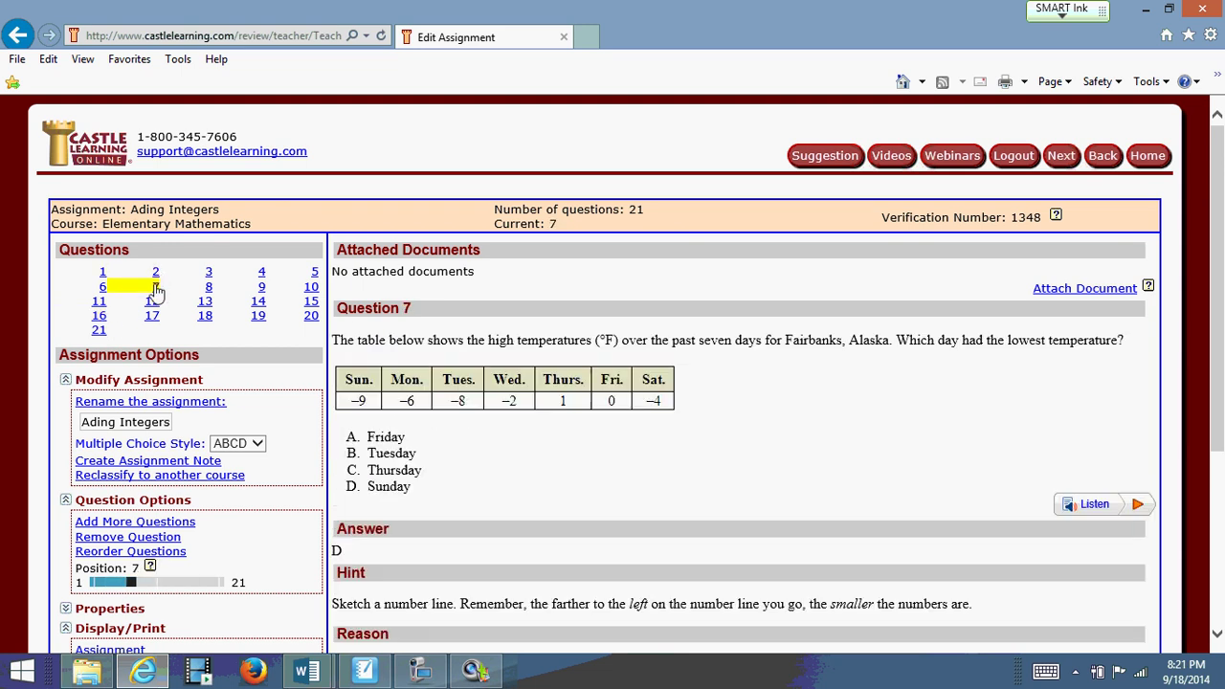
pyautogui.click(152, 303)
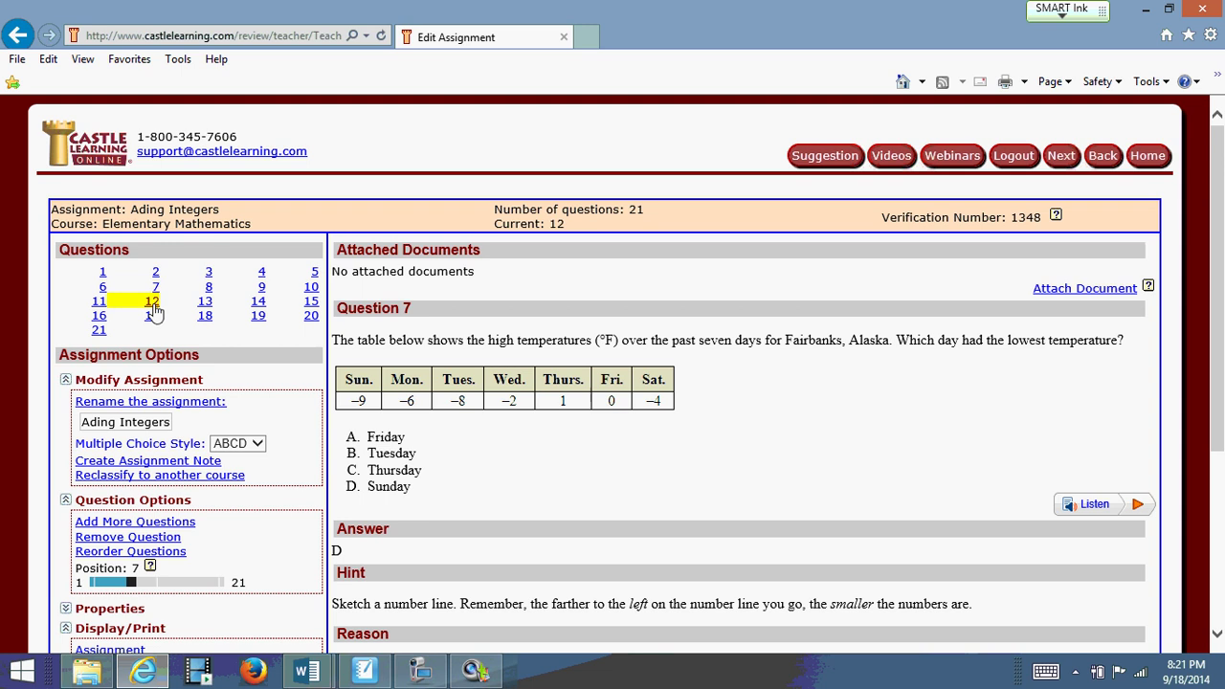
pyautogui.click(153, 317)
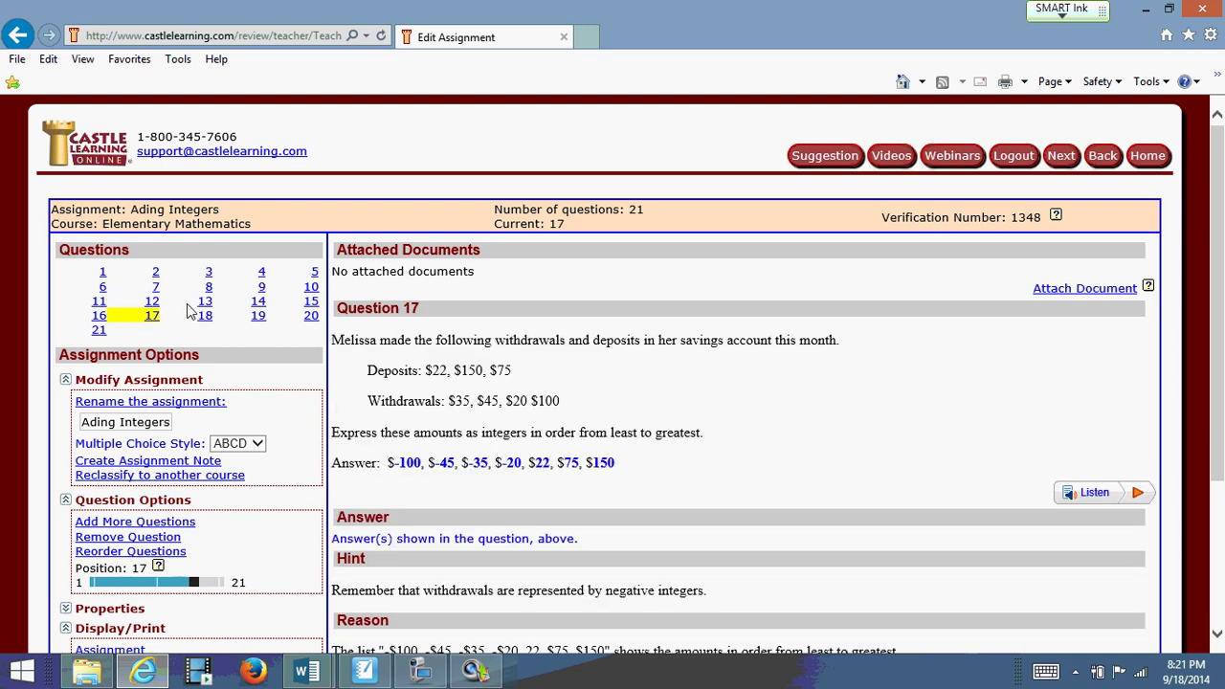
pyautogui.scroll(-1, 162, 322)
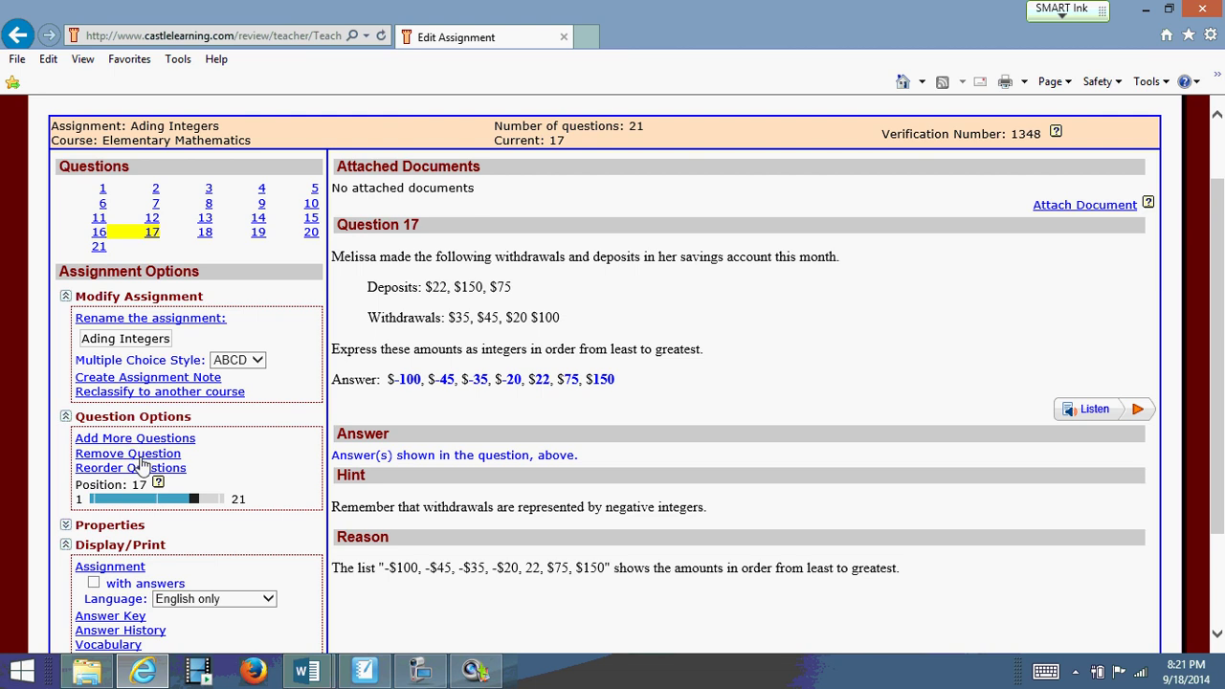
# - Remove Question 17 on withdrawals and deposits, then return to the question search
pyautogui.click(140, 454)
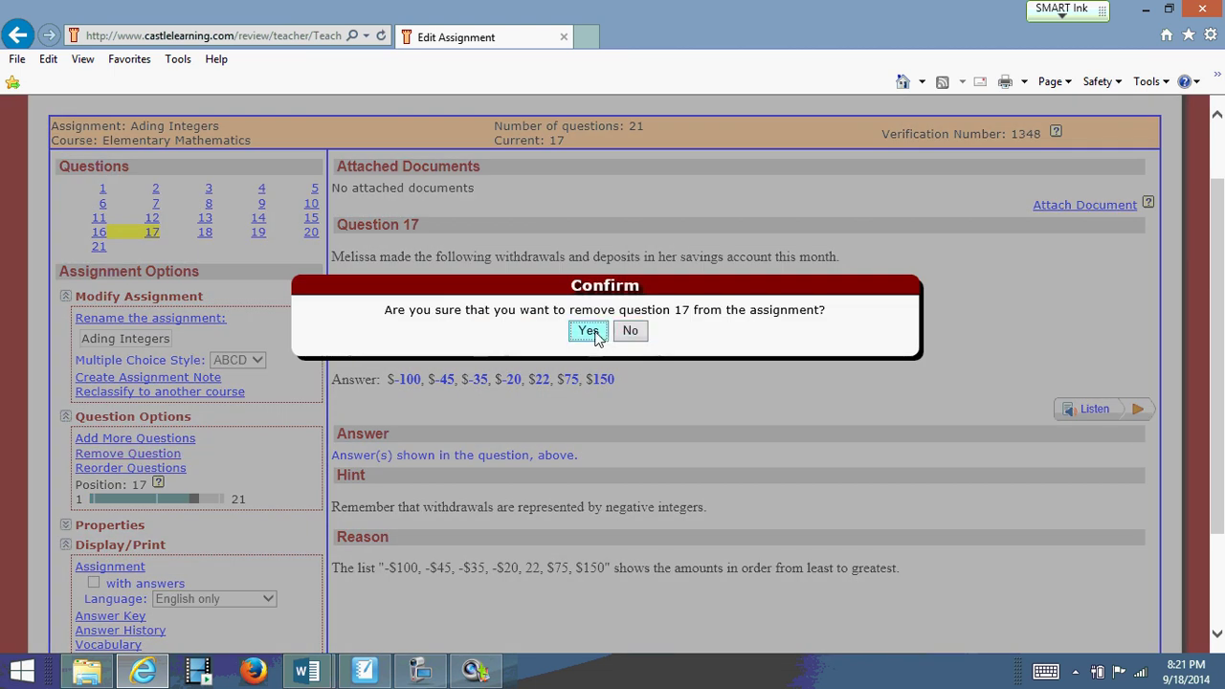
pyautogui.click(589, 332)
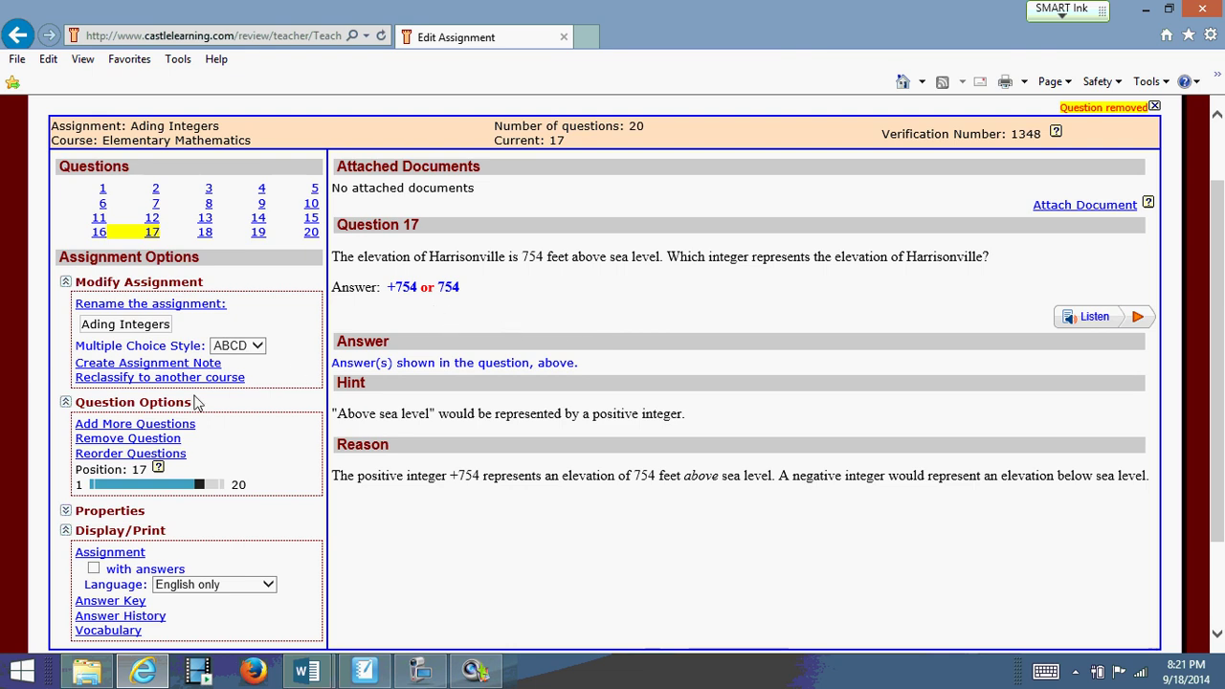
pyautogui.click(119, 427)
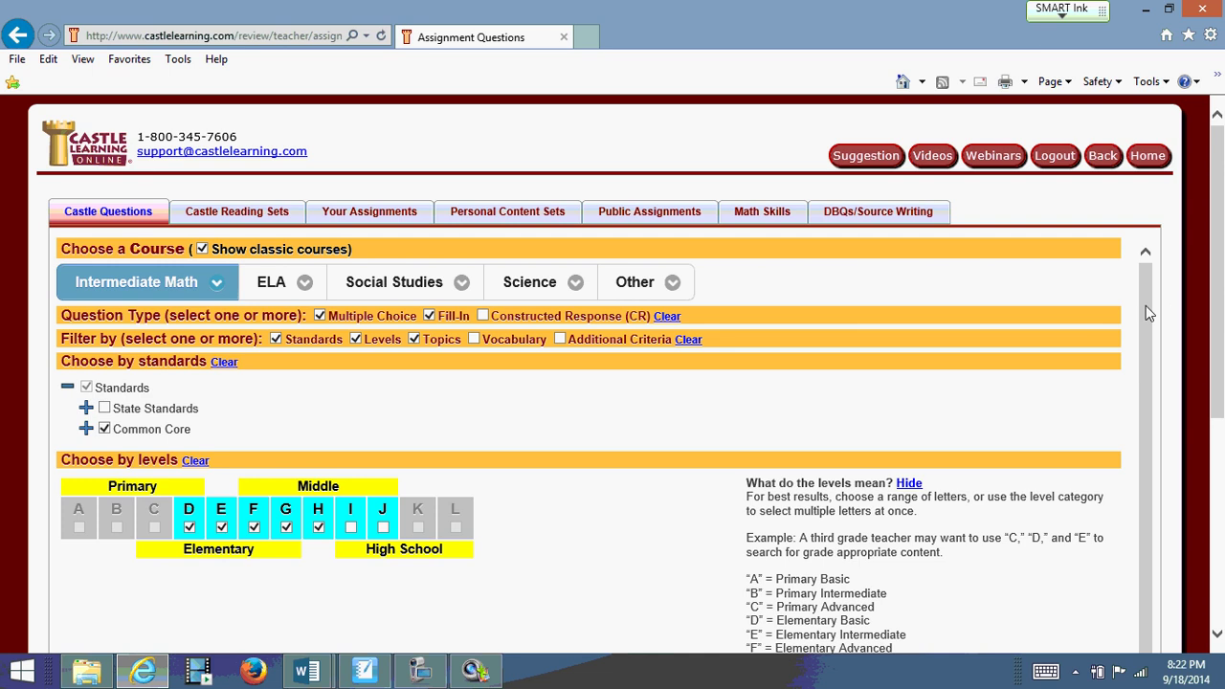
# - Add Adding and Subtracting Decimals under Working with Decimals and list the 125 matching questions
pyautogui.moveTo(1145, 305); pyautogui.dragTo(1135, 501)
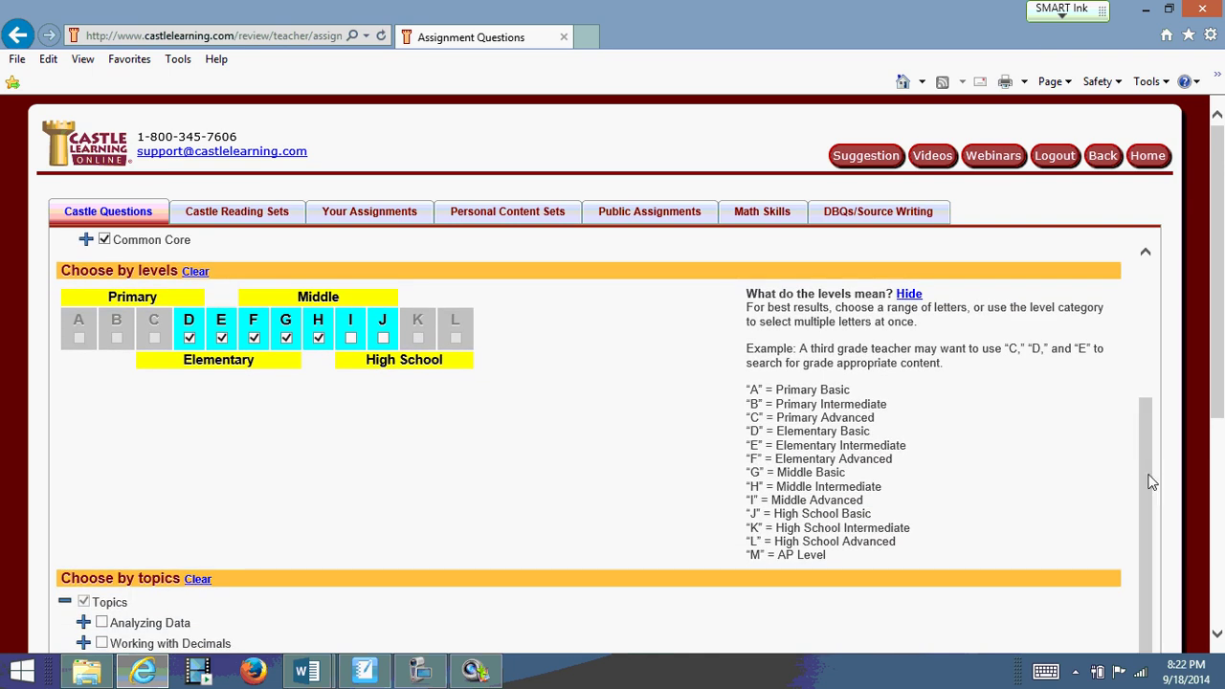
pyautogui.moveTo(1218, 370); pyautogui.dragTo(1217, 559)
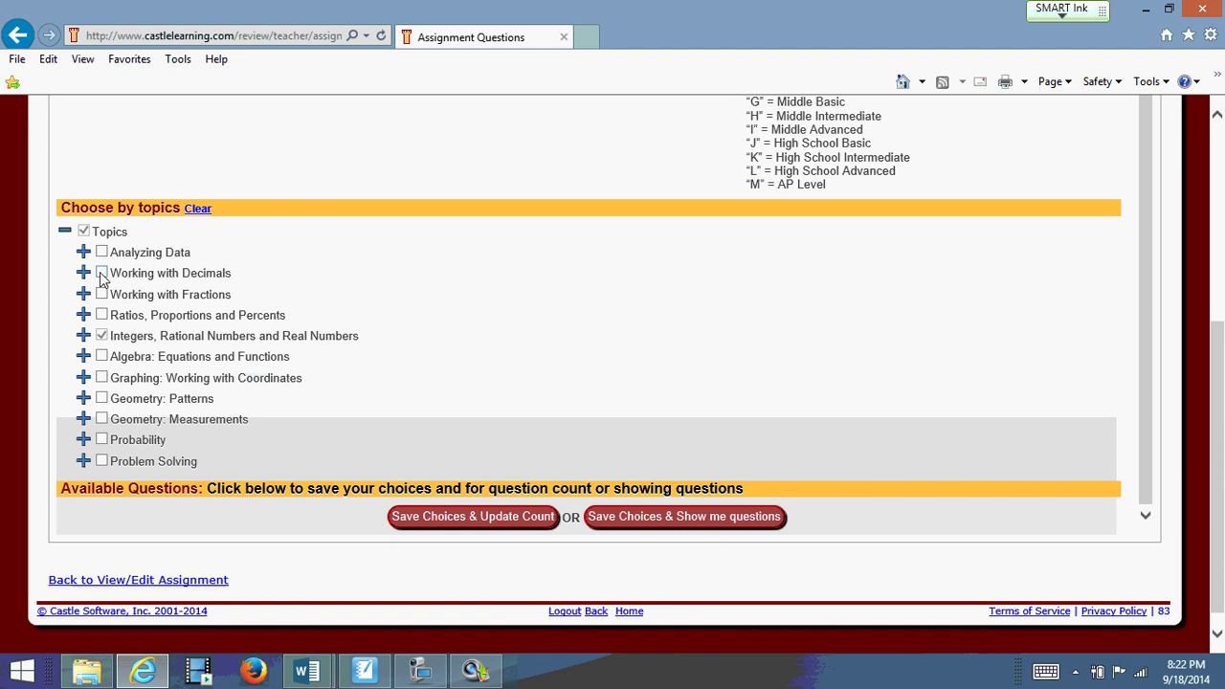
pyautogui.click(83, 273)
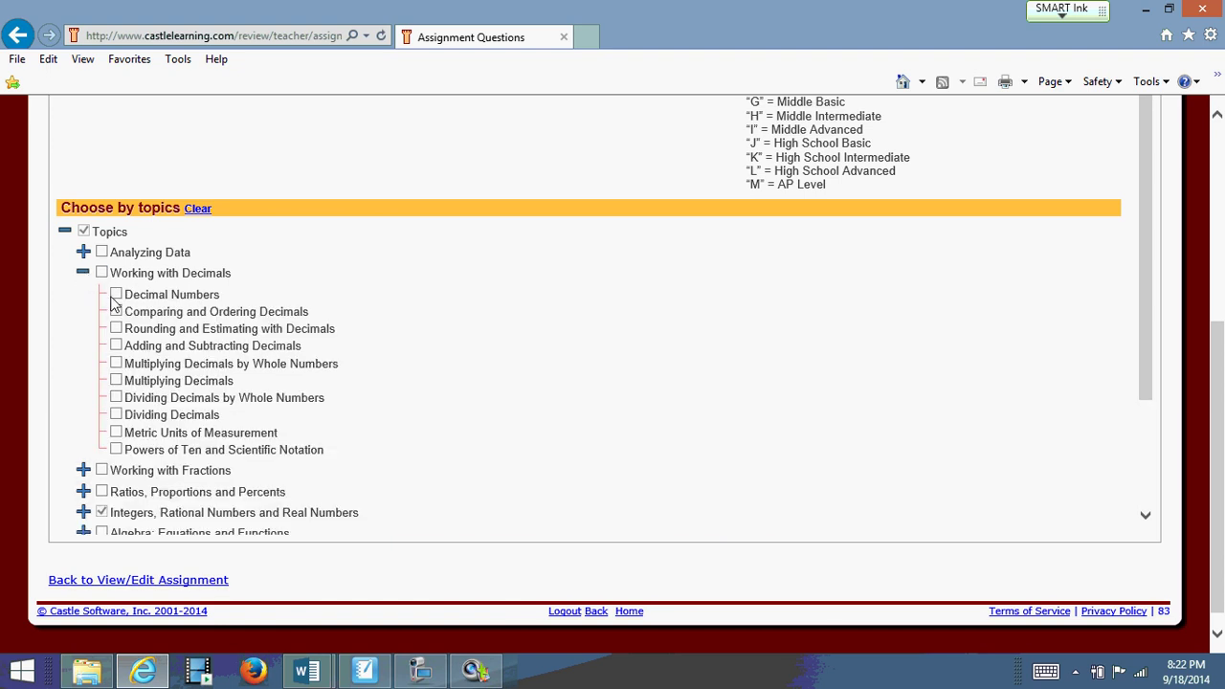
pyautogui.click(115, 348)
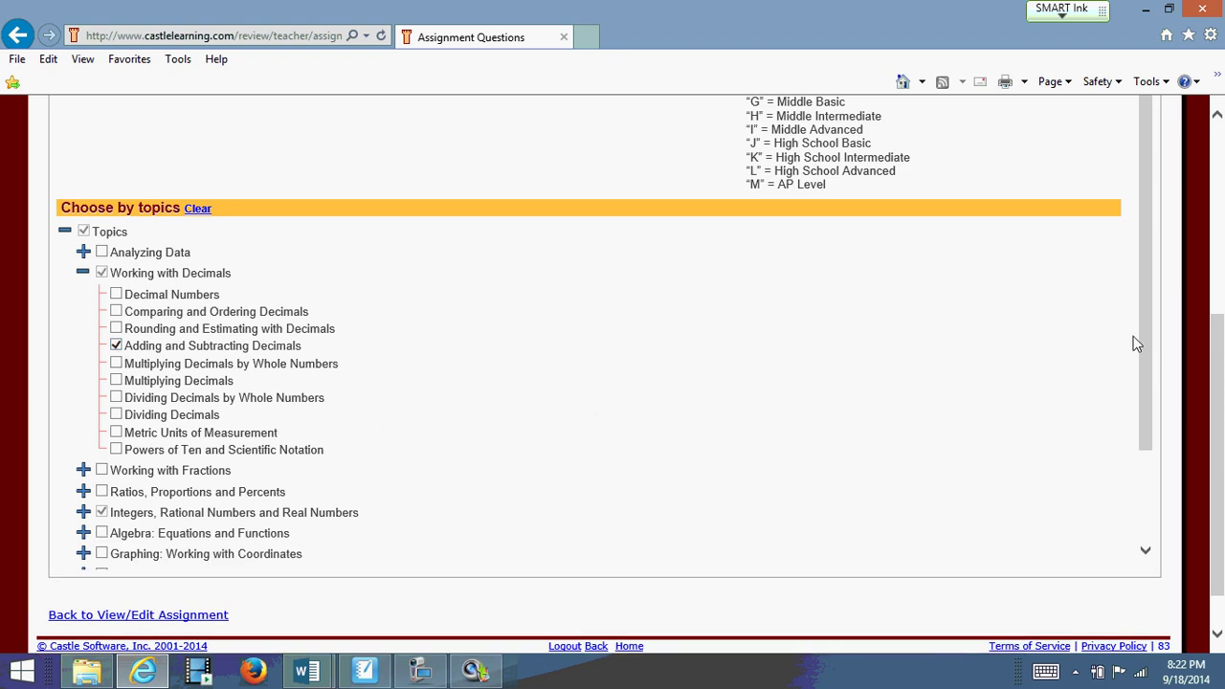
pyautogui.moveTo(1150, 345); pyautogui.dragTo(1152, 461)
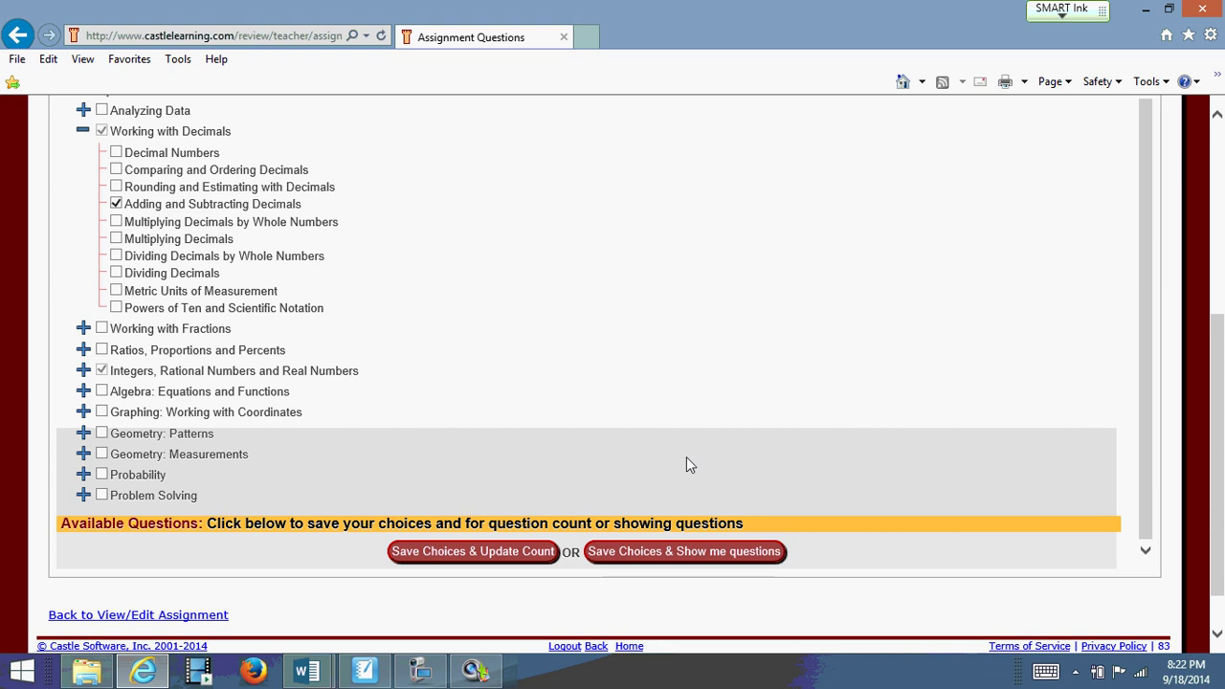
pyautogui.click(676, 552)
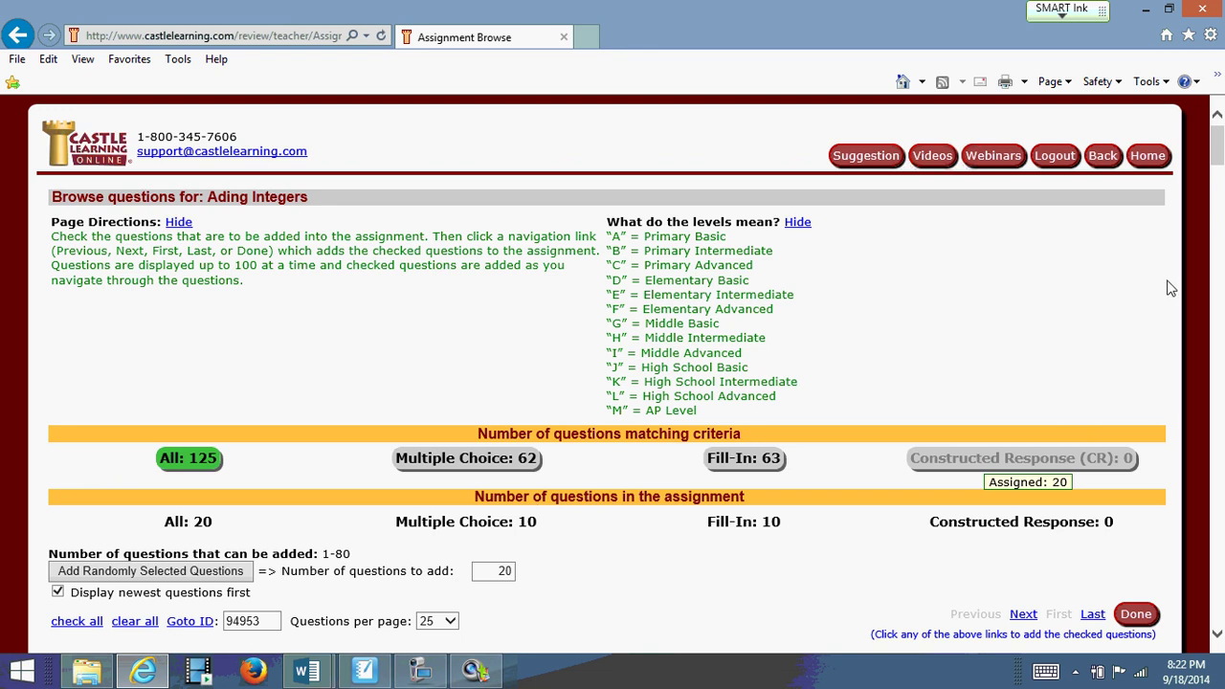
# - Add randomly selected questions to Ading Integers, bringing it from 20 to 34 questions
pyautogui.moveTo(1218, 143)
pyautogui.mouseDown()
pyautogui.moveTo(1219, 203)
pyautogui.moveTo(1218, 139)
pyautogui.moveTo(1218, 151)
pyautogui.mouseUp()
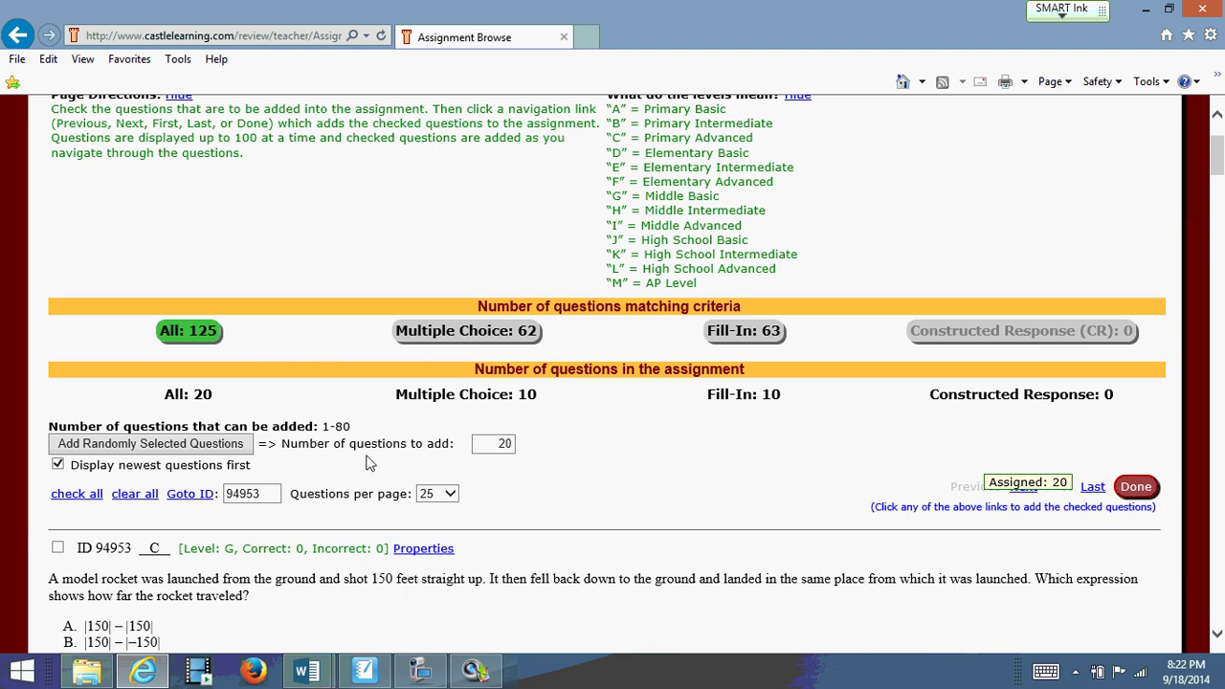
pyautogui.click(235, 446)
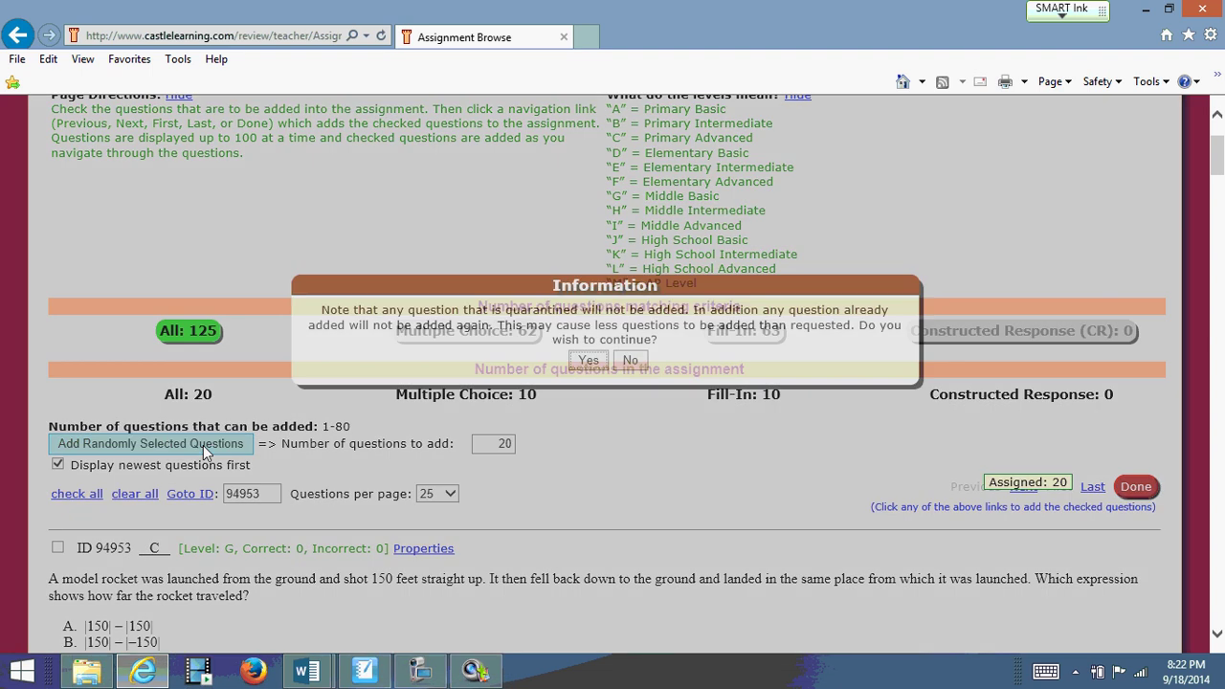
pyautogui.click(583, 362)
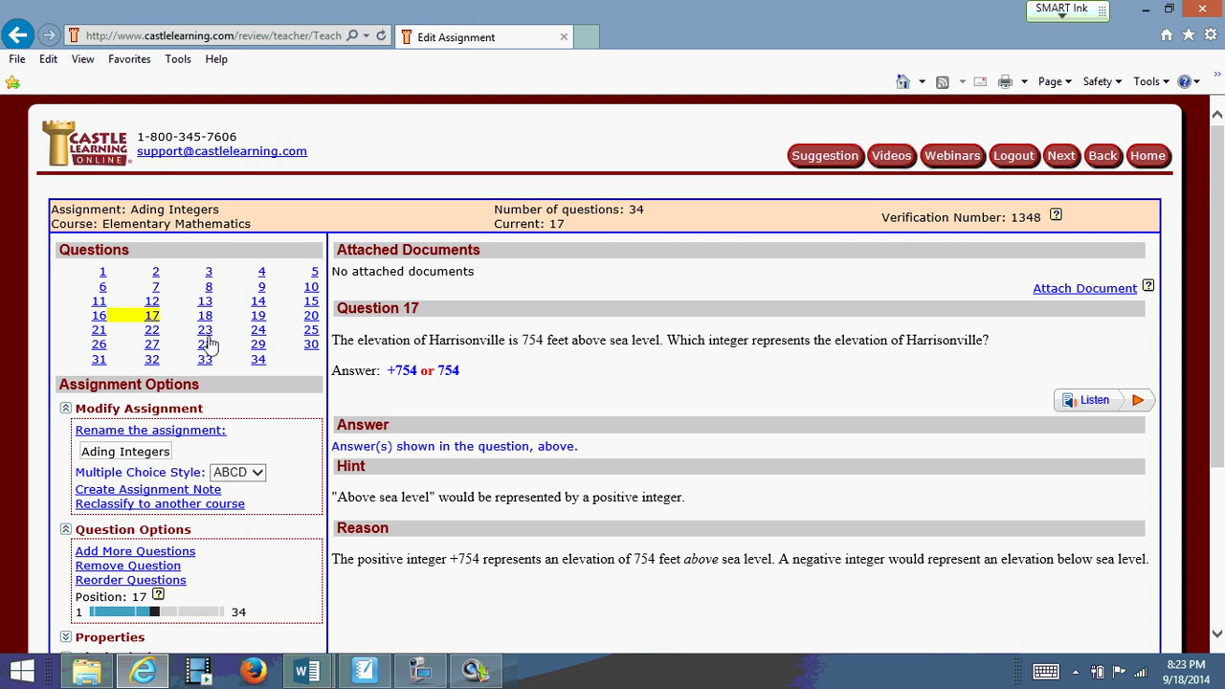
# - From question 23, shuffle all 34 assignment questions into a random order
pyautogui.click(205, 331)
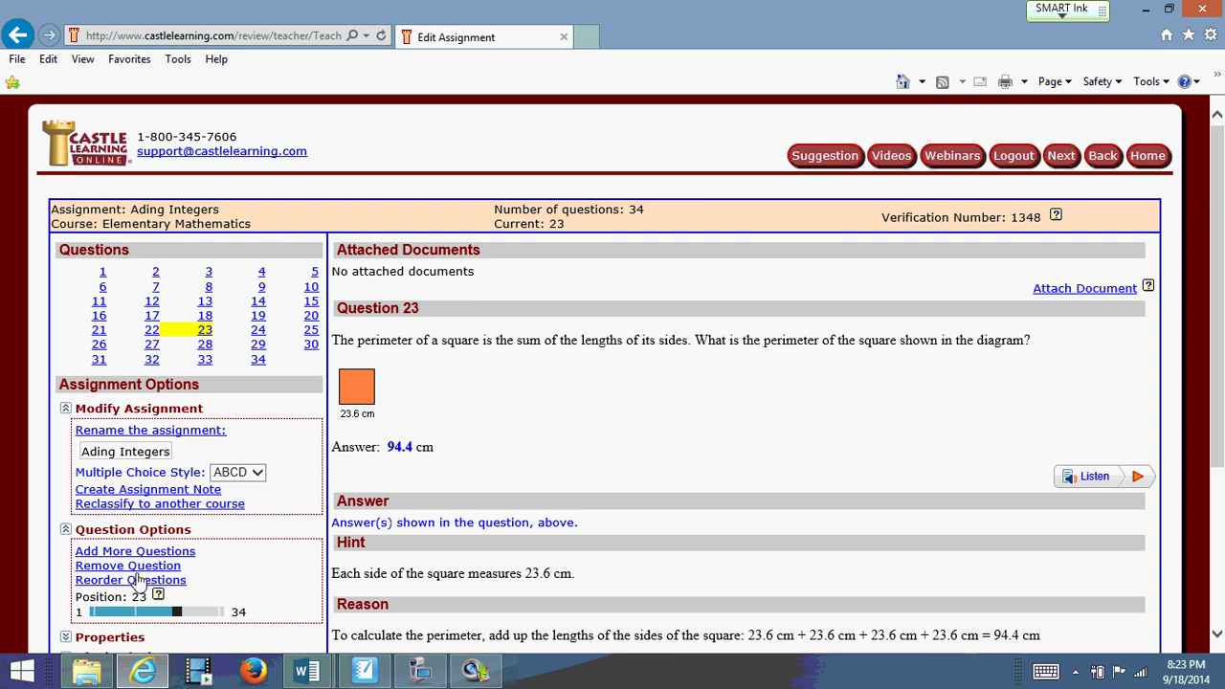
pyautogui.click(137, 579)
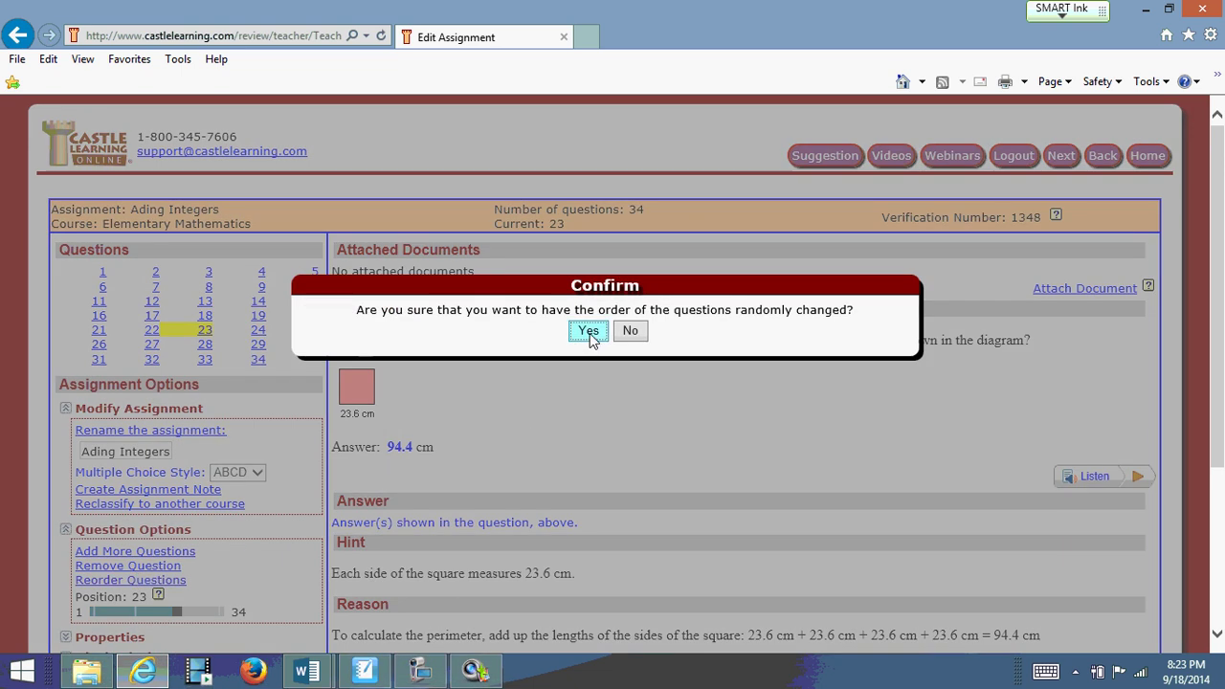
pyautogui.click(590, 331)
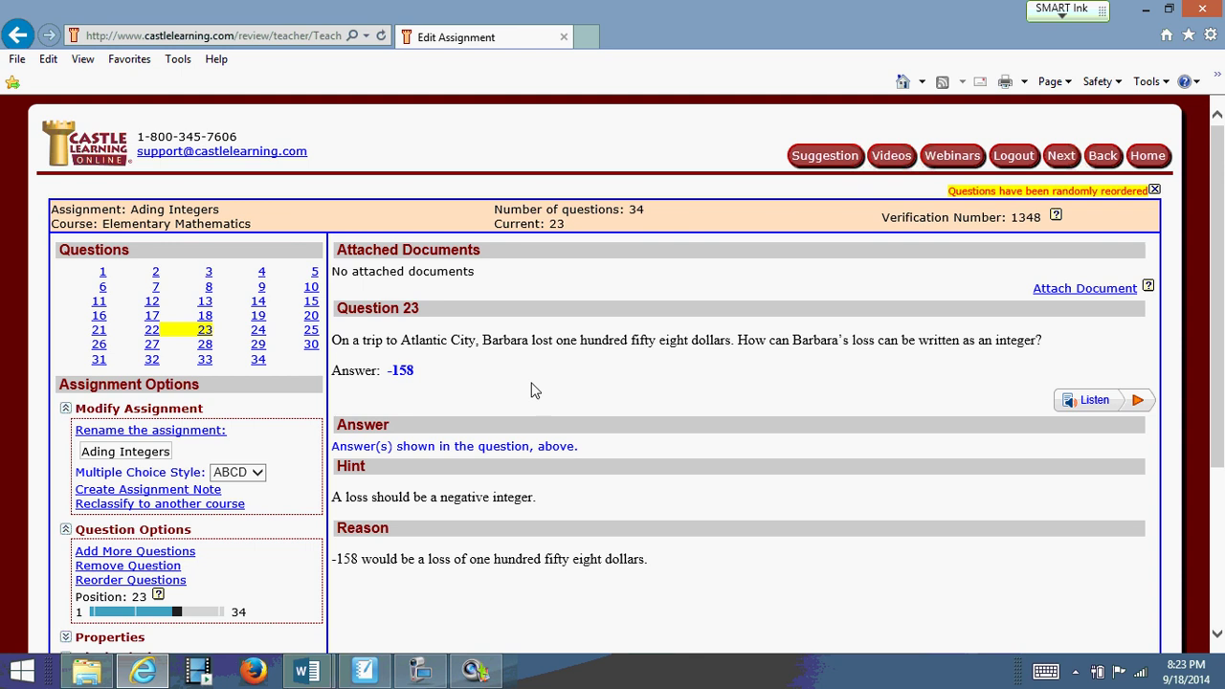
pyautogui.moveTo(1219, 240); pyautogui.dragTo(1208, 401)
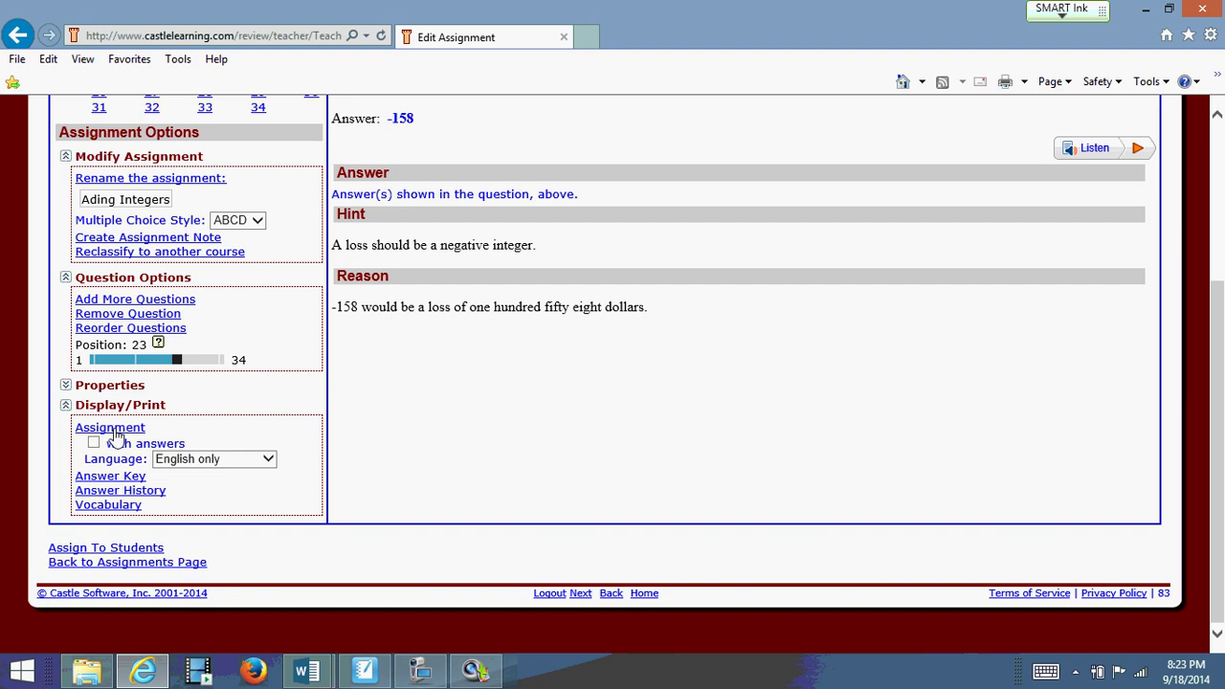
# - Format a two-column printable worksheet headed 'Show all work on a separate page - Due Monday'
pyautogui.click(111, 428)
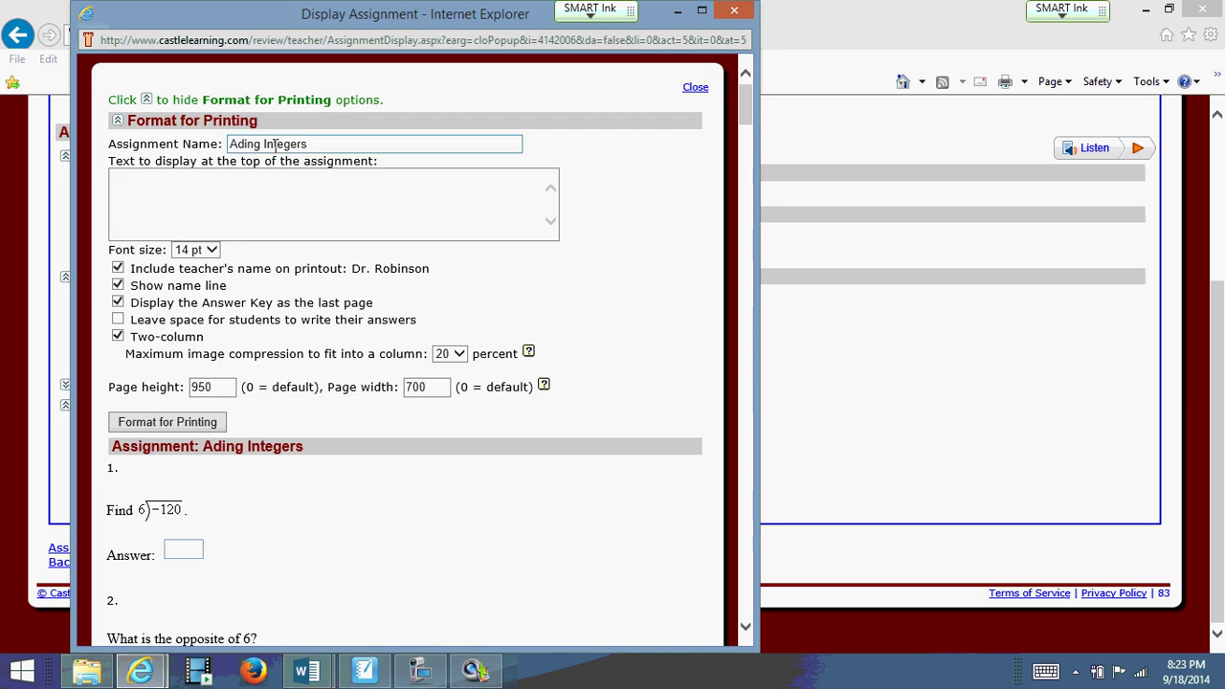
pyautogui.click(149, 184)
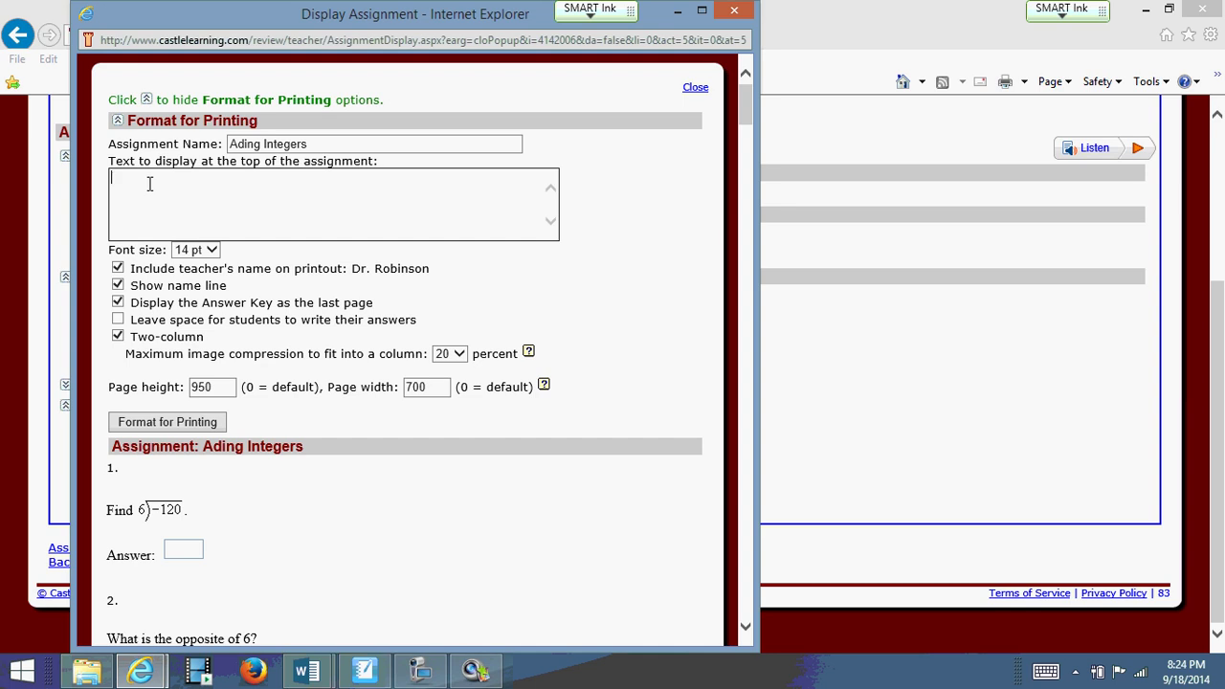
pyautogui.write('Show all work on a sep')
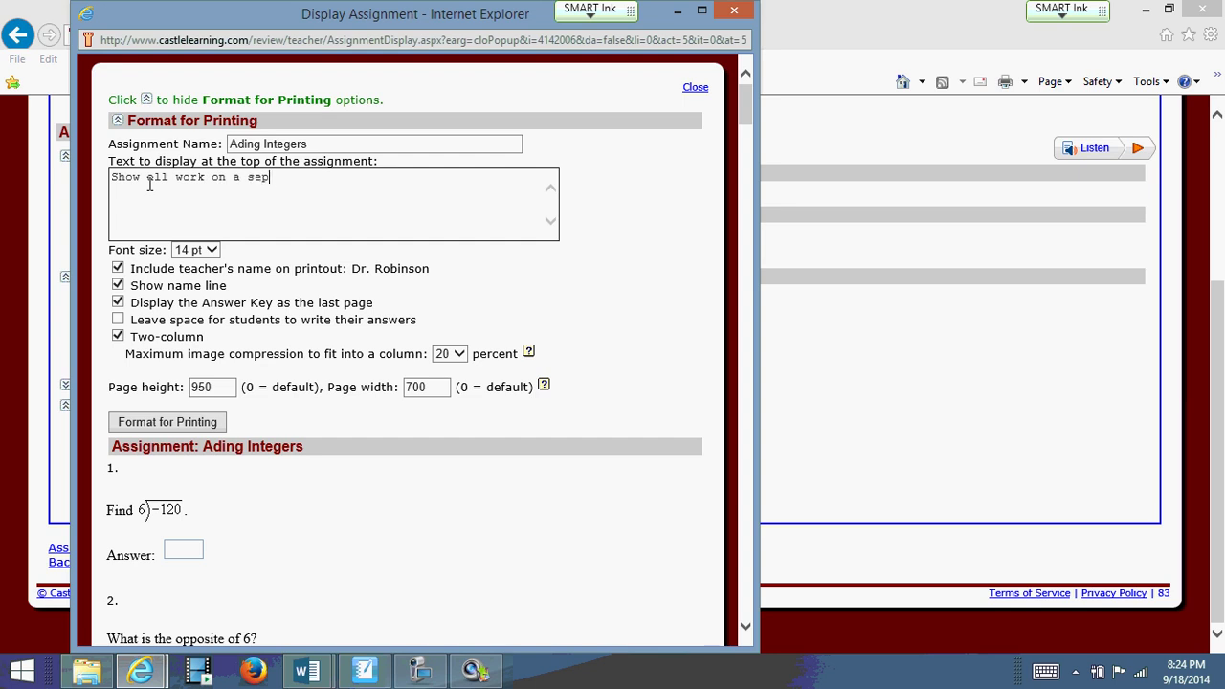
pyautogui.write('arate page - Due Monday.')
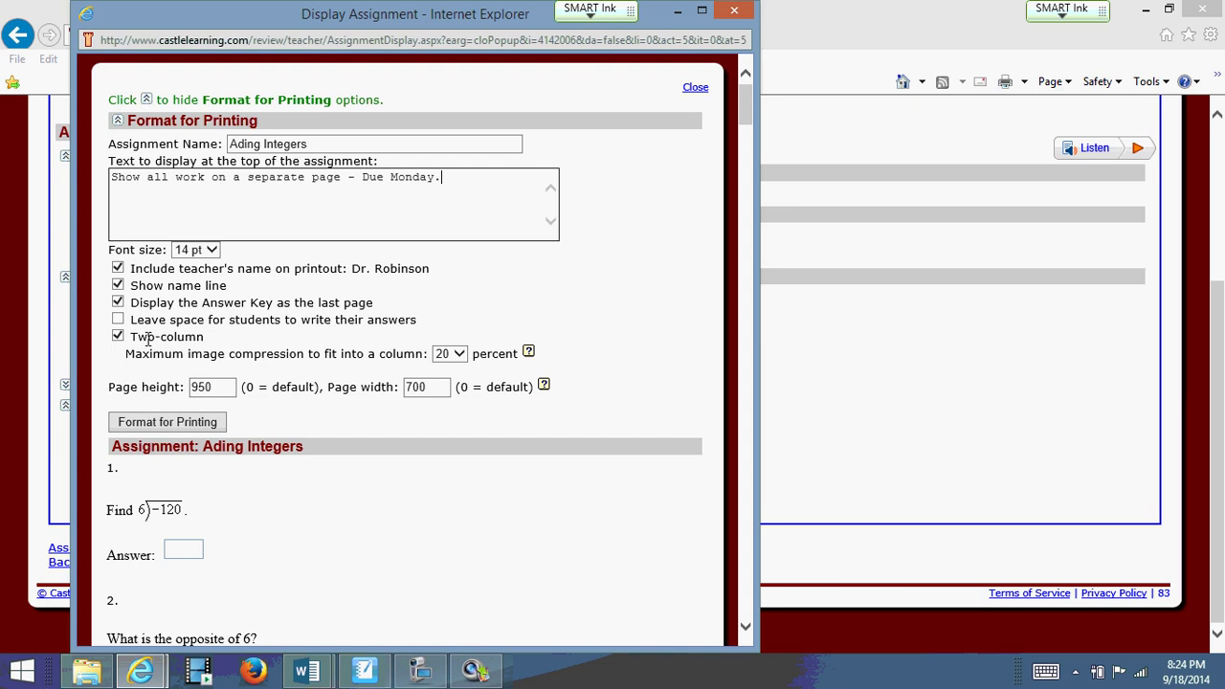
pyautogui.click(167, 427)
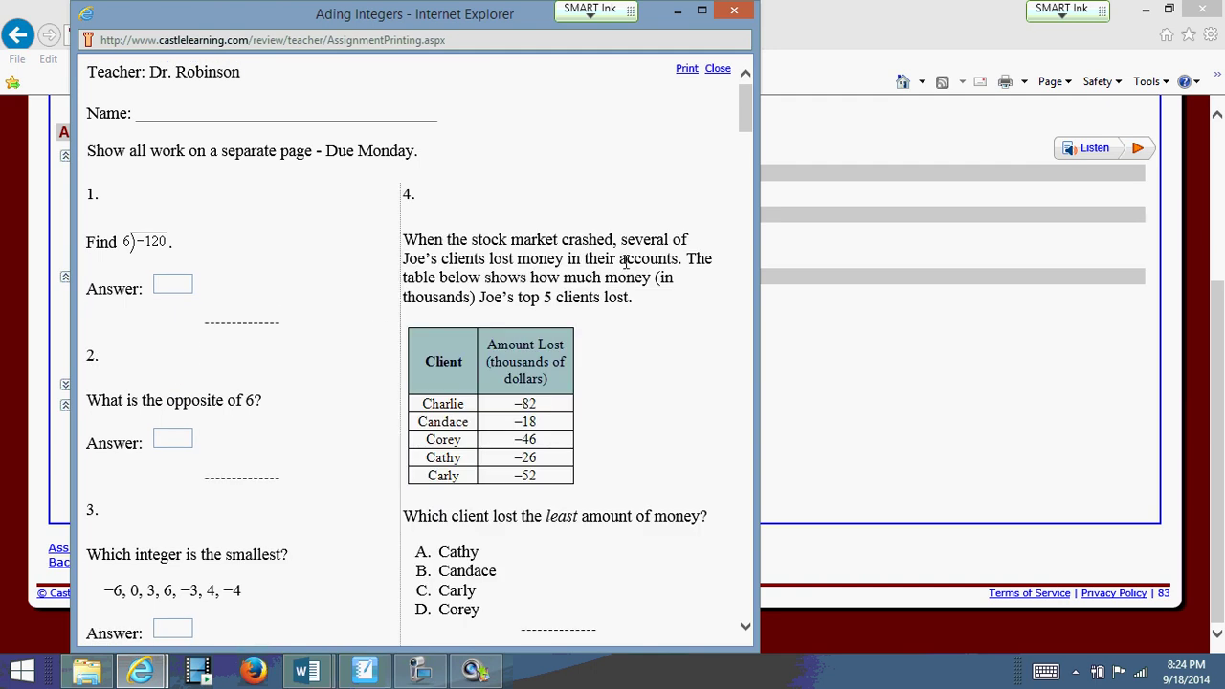
# - Review the printable worksheet down to the answer key, then close it
pyautogui.moveTo(746, 126); pyautogui.dragTo(744, 612)
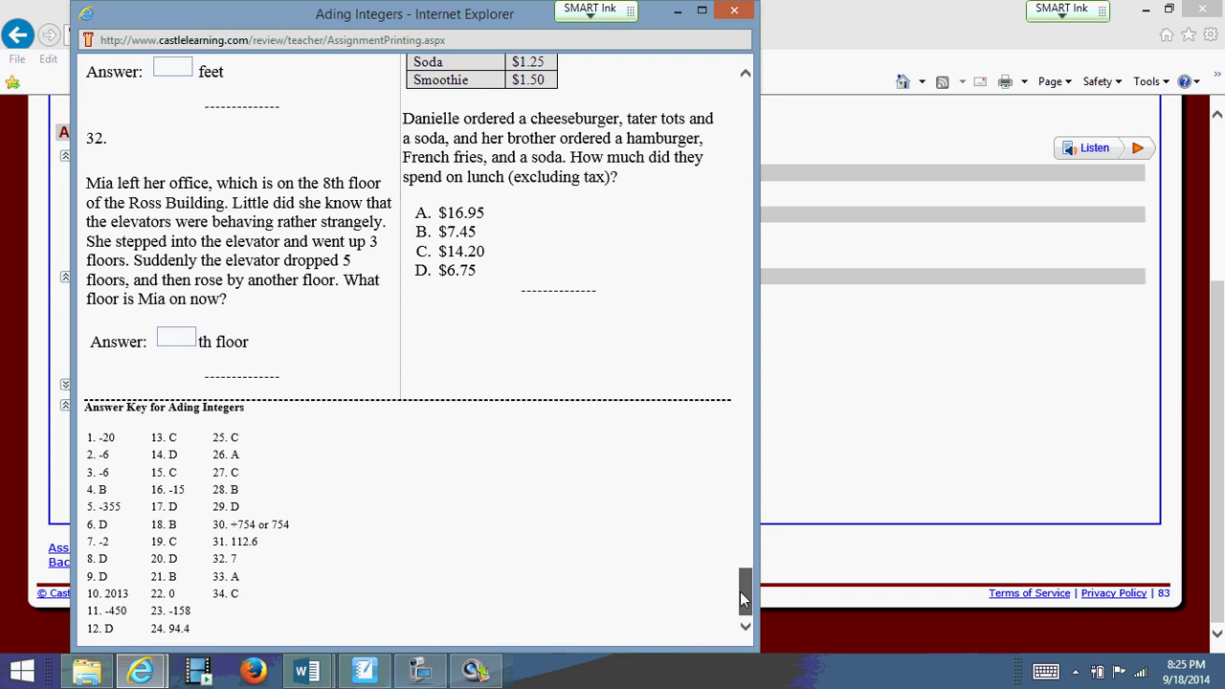
pyautogui.moveTo(740, 592); pyautogui.dragTo(743, 507)
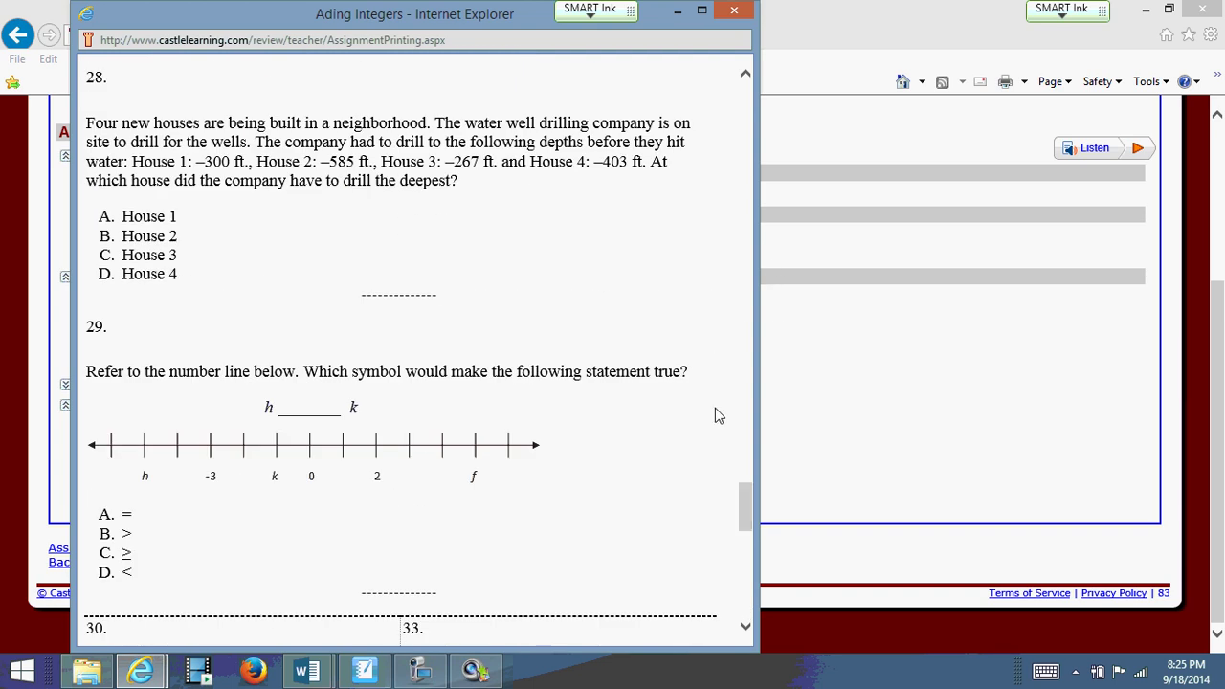
pyautogui.moveTo(748, 499); pyautogui.dragTo(752, 442)
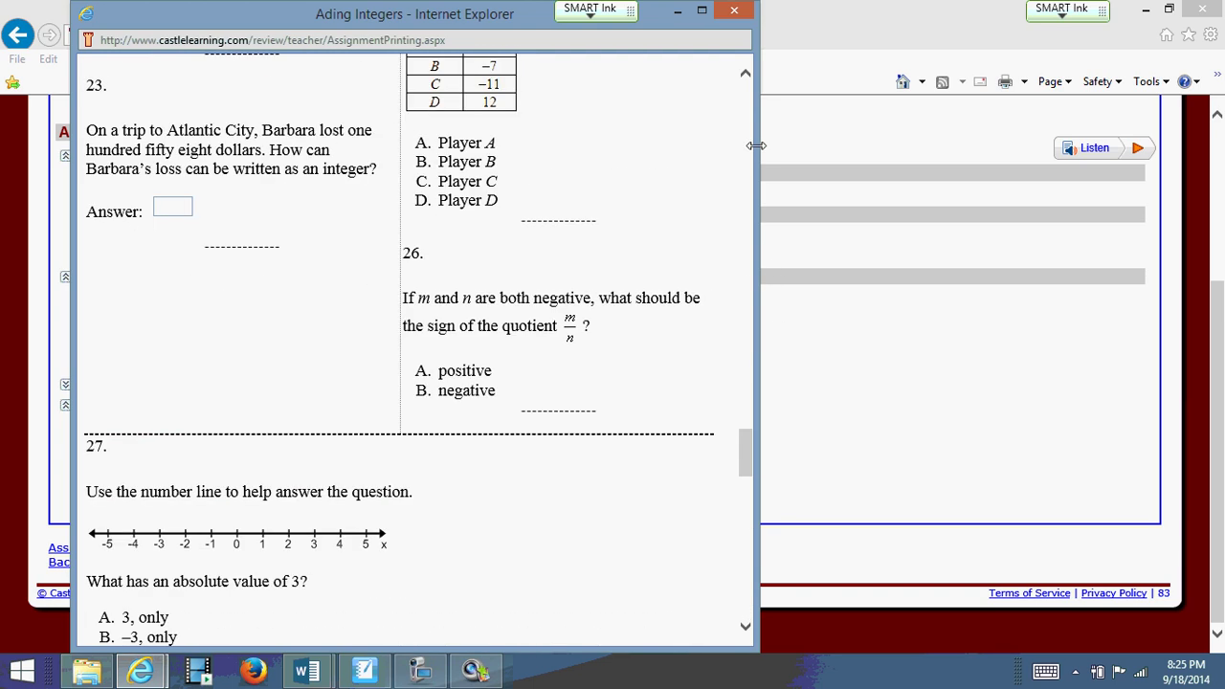
pyautogui.click(745, 98)
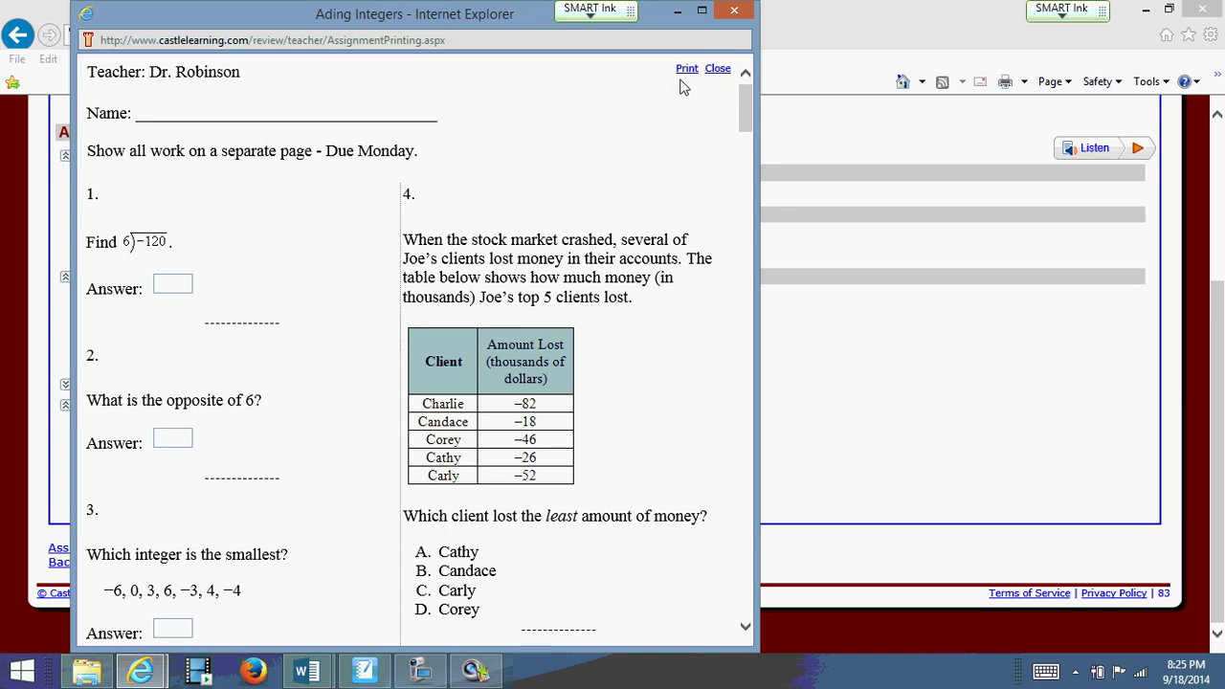
pyautogui.click(718, 69)
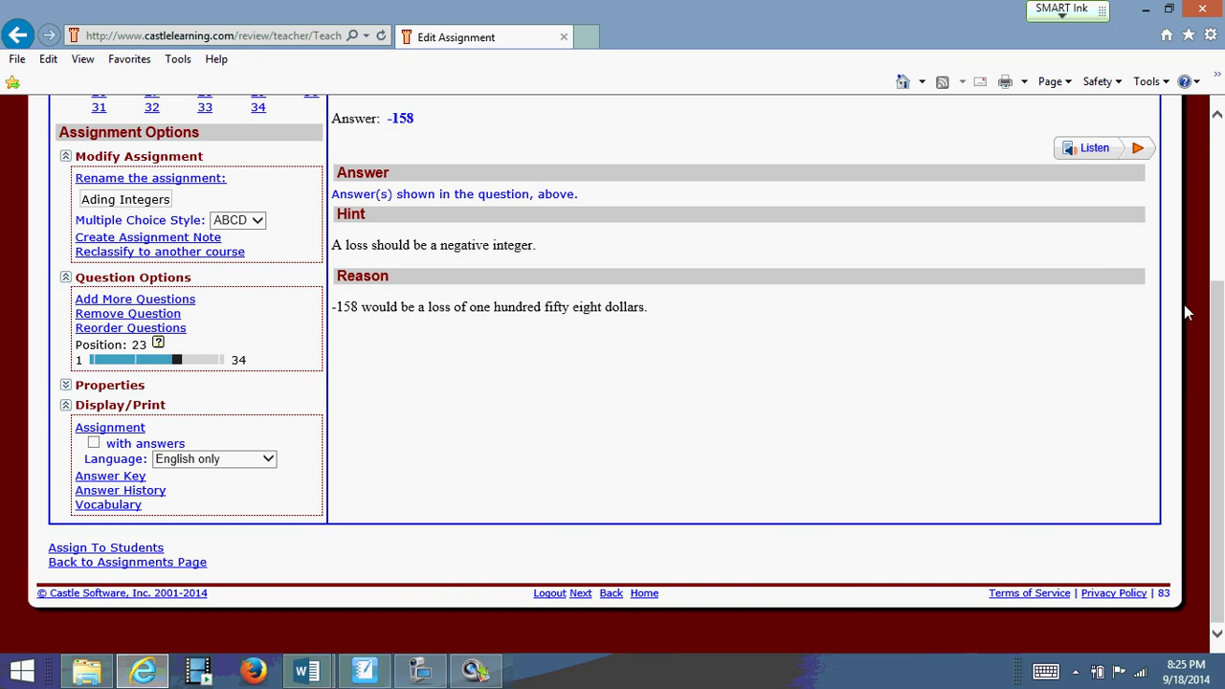
# - Leave the Edit Assignment page for the Teacher Home page
pyautogui.moveTo(1213, 321); pyautogui.dragTo(1214, 163)
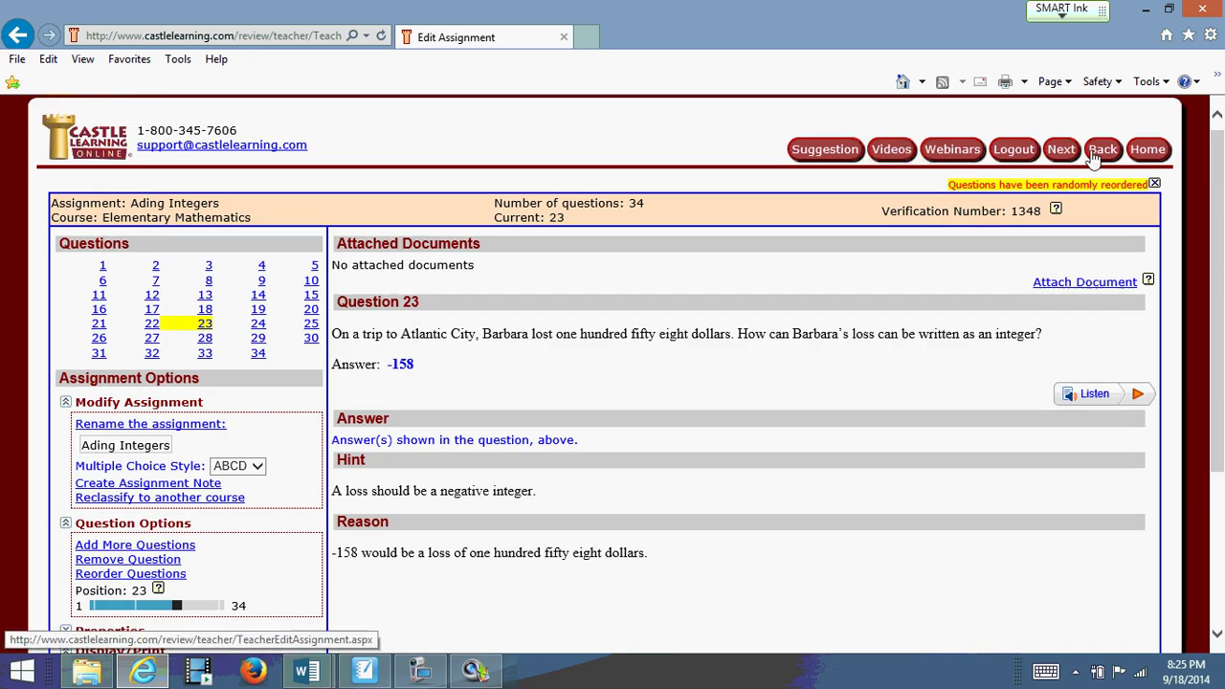
pyautogui.click(1149, 151)
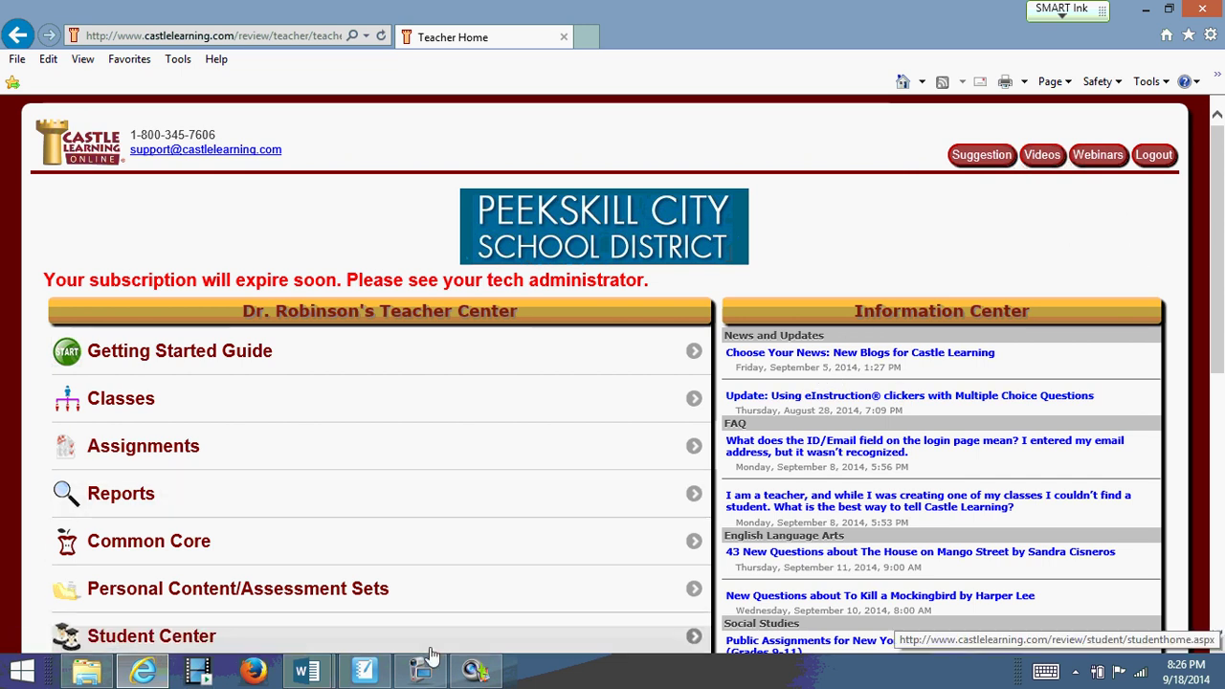
pyautogui.click(472, 675)
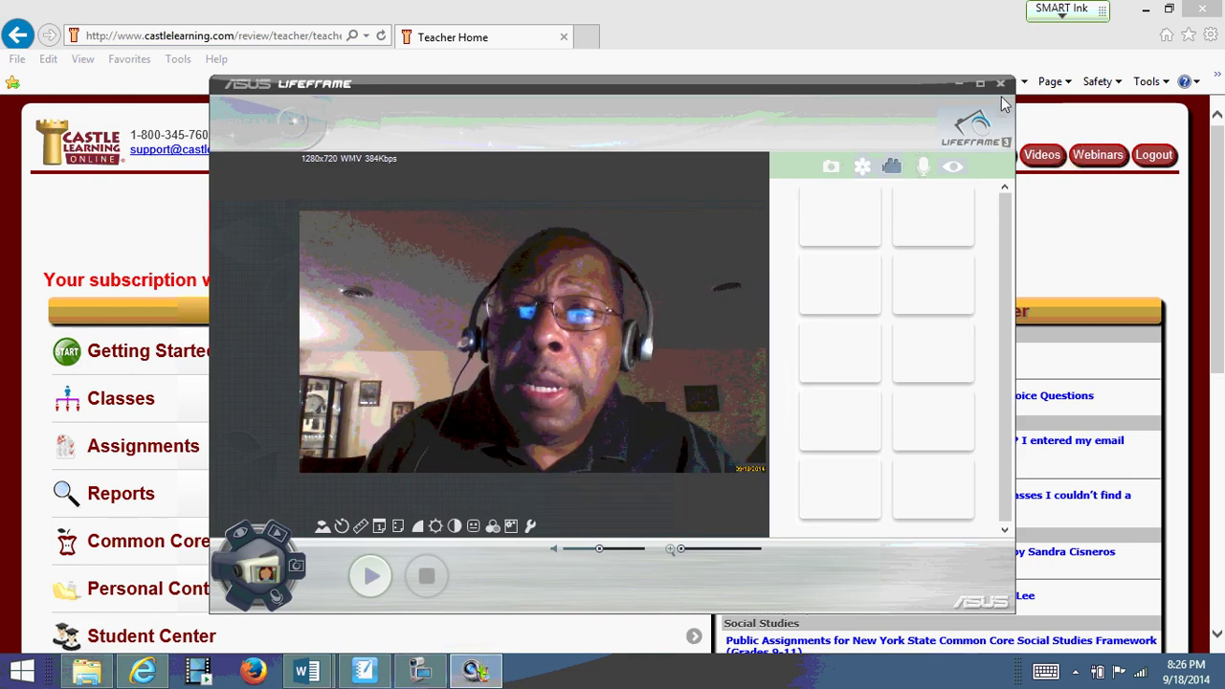
# - Show the 'How to Use Castle Learning for Teachers' title page in SMART Notebook
pyautogui.click(381, 675)
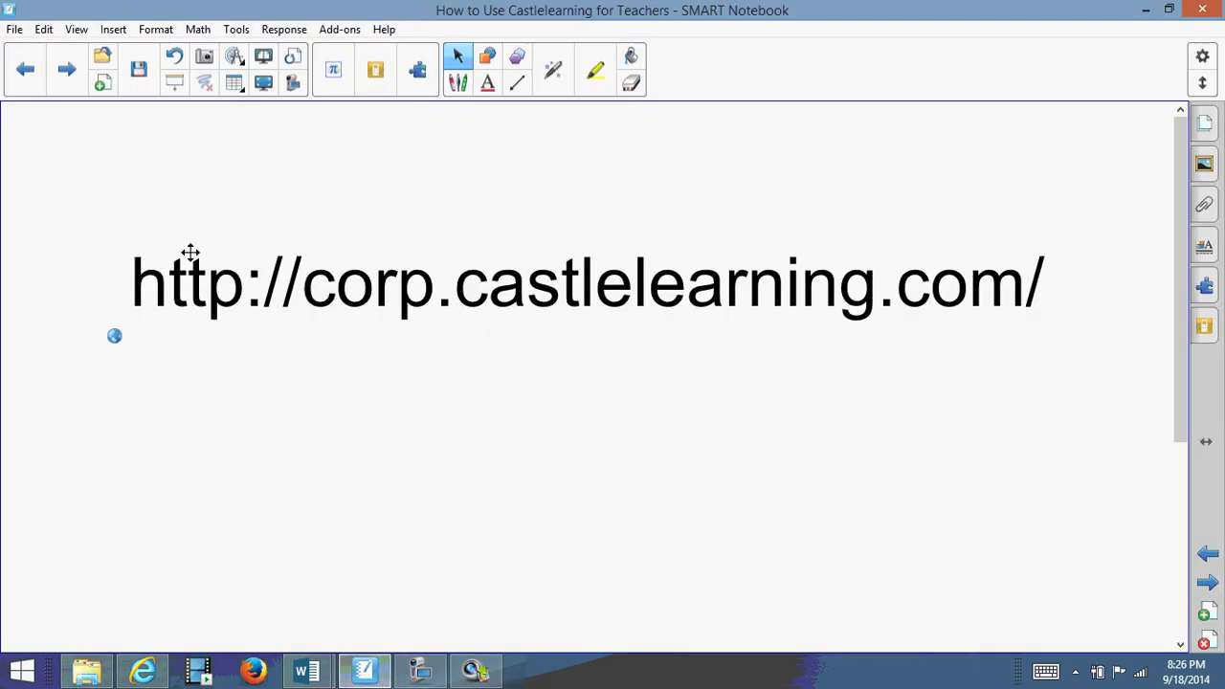
pyautogui.click(67, 75)
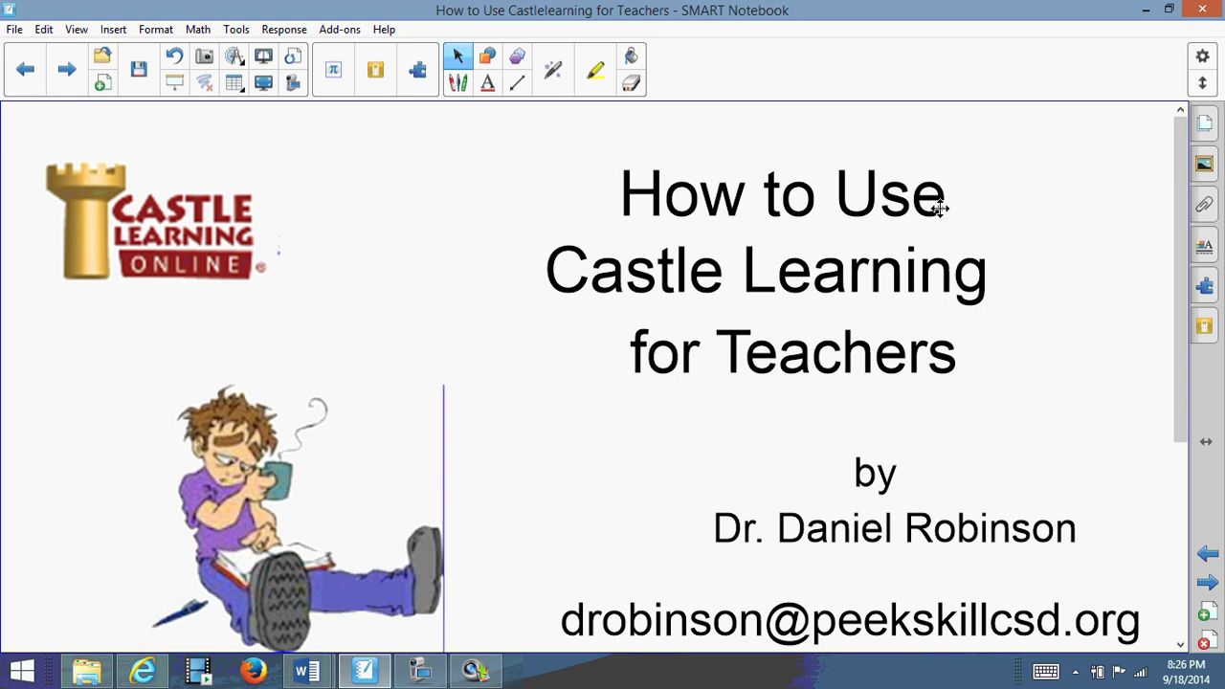
pyautogui.click(424, 671)
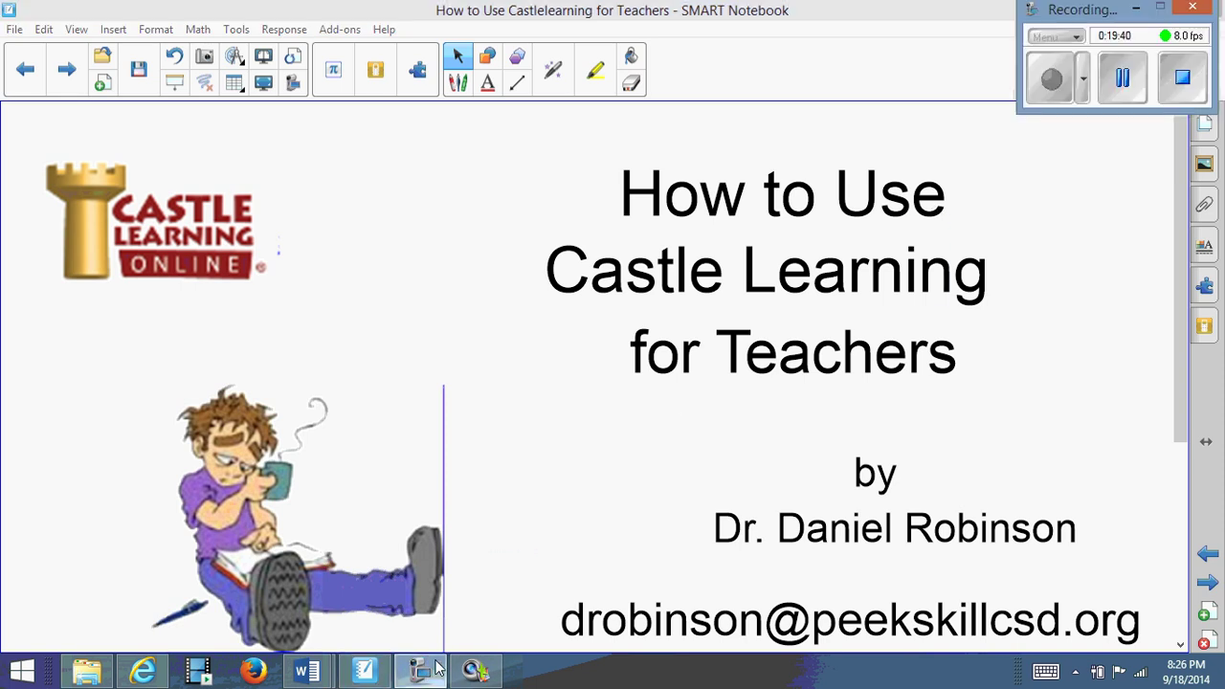